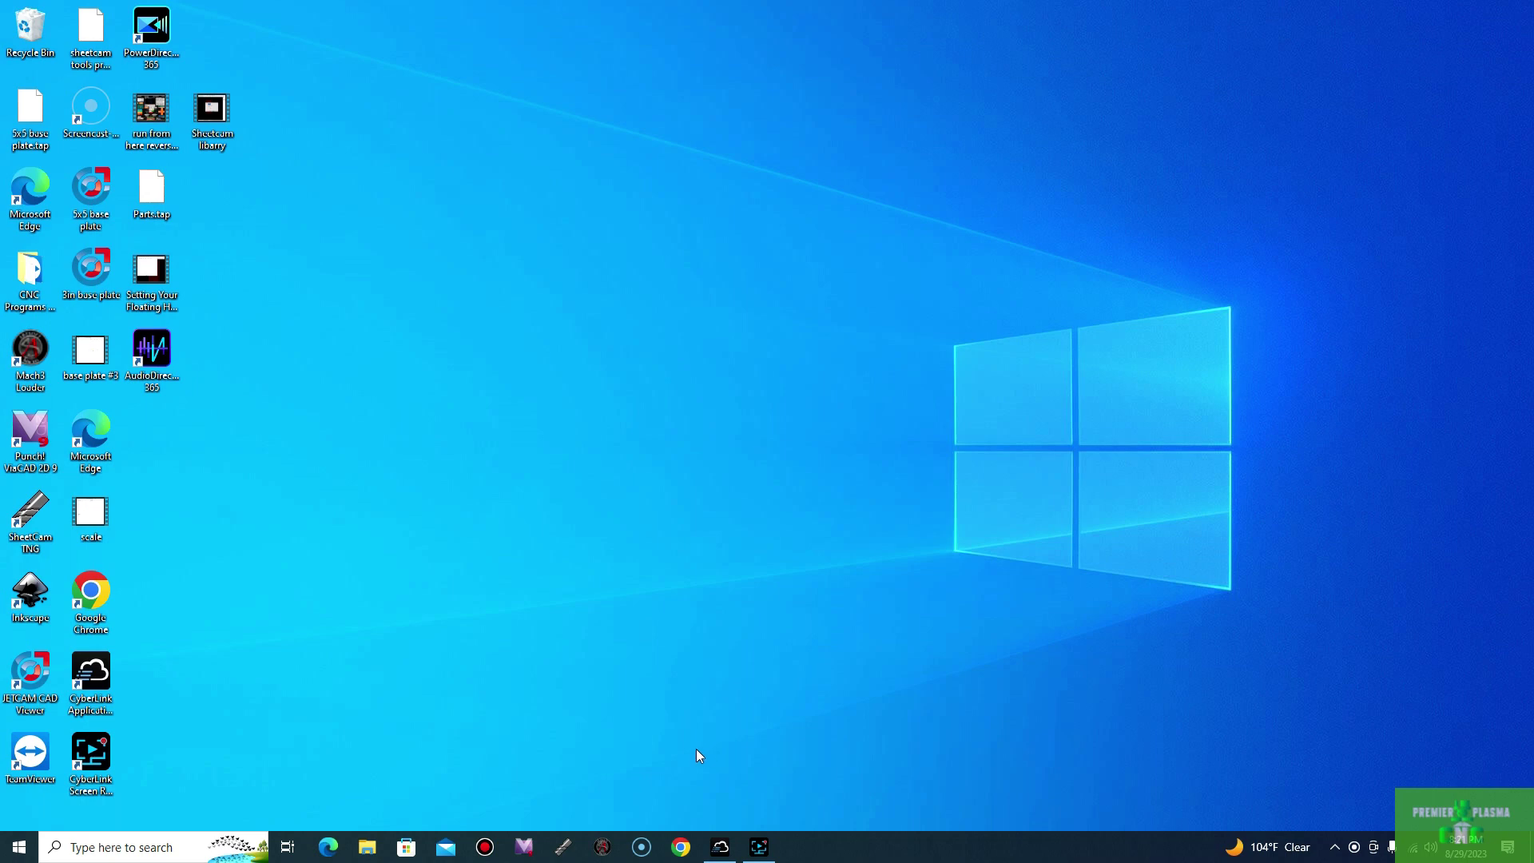
Launch ViaCAD 2D, dismiss the tip of the day, and bring up its drawing window maximized
{"action": "double_click", "coordinate": [31, 436]}
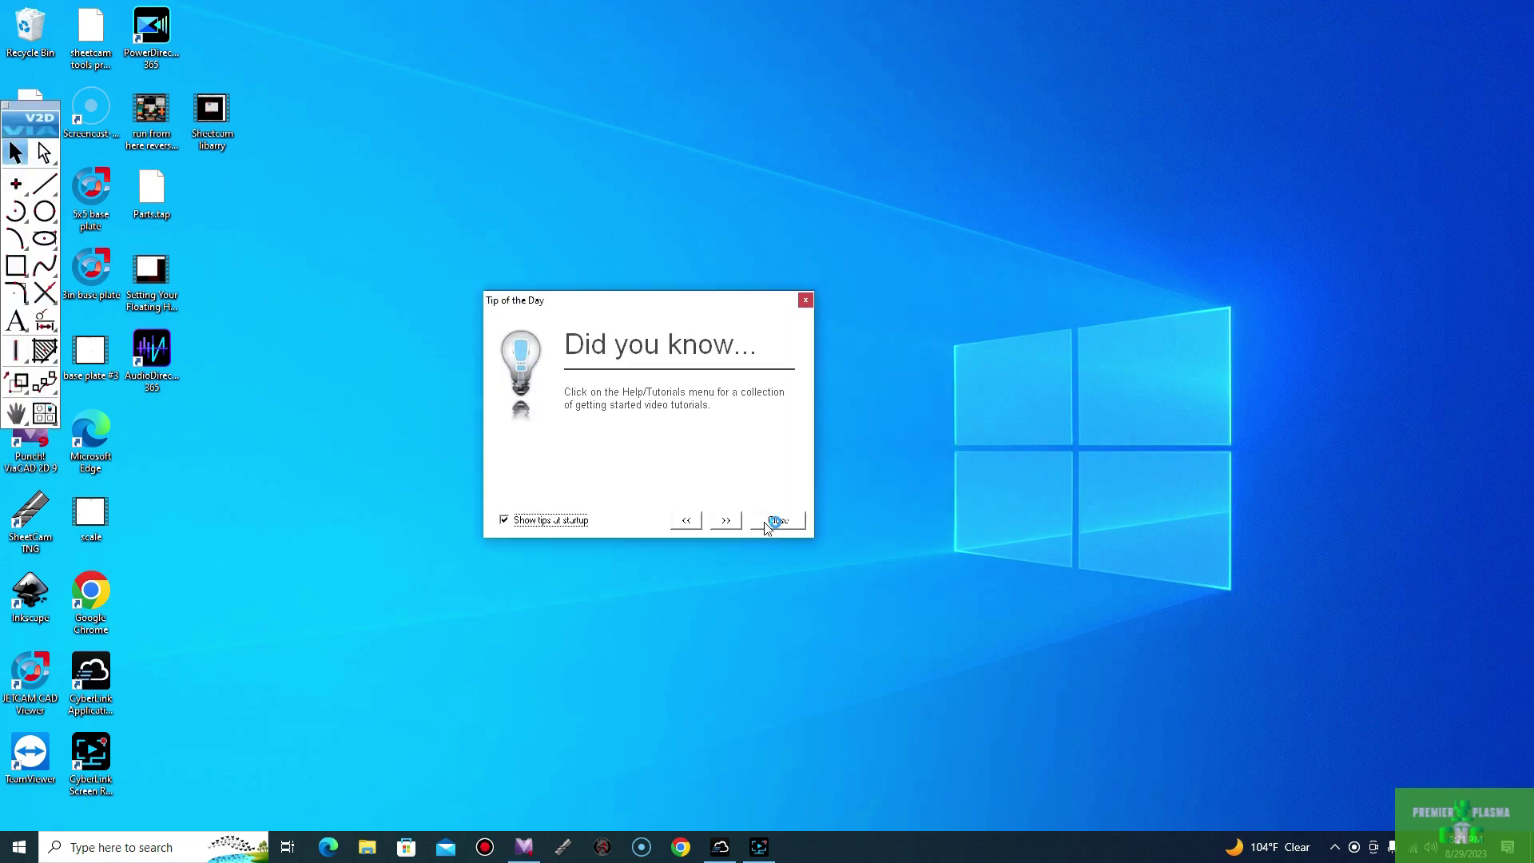
{"action": "left_click", "coordinate": [768, 523]}
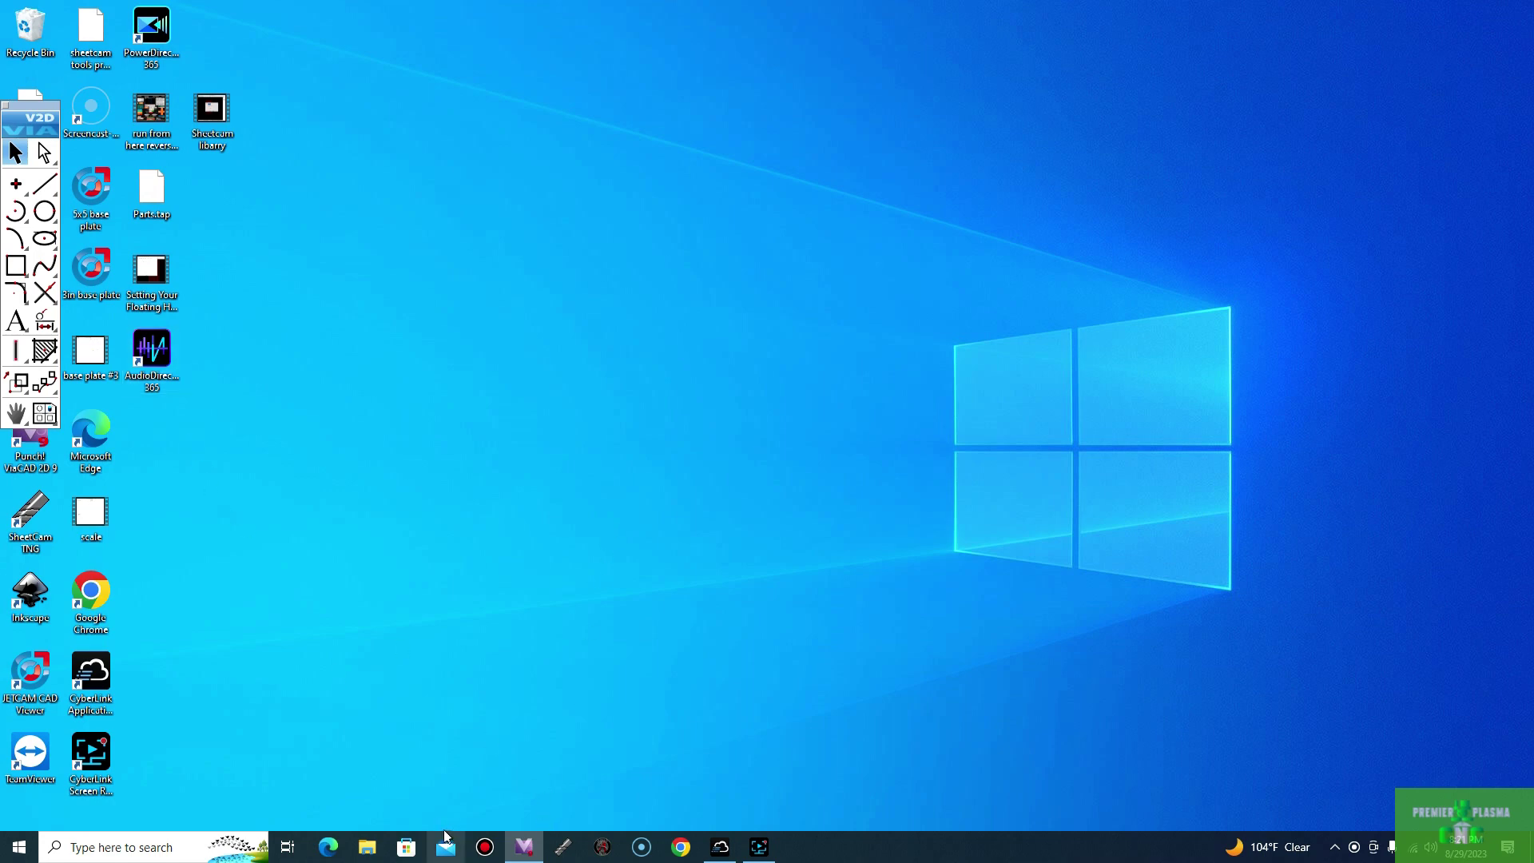
{"action": "mouse_move", "coordinate": [524, 846]}
{"action": "left_click", "coordinate": [510, 803]}
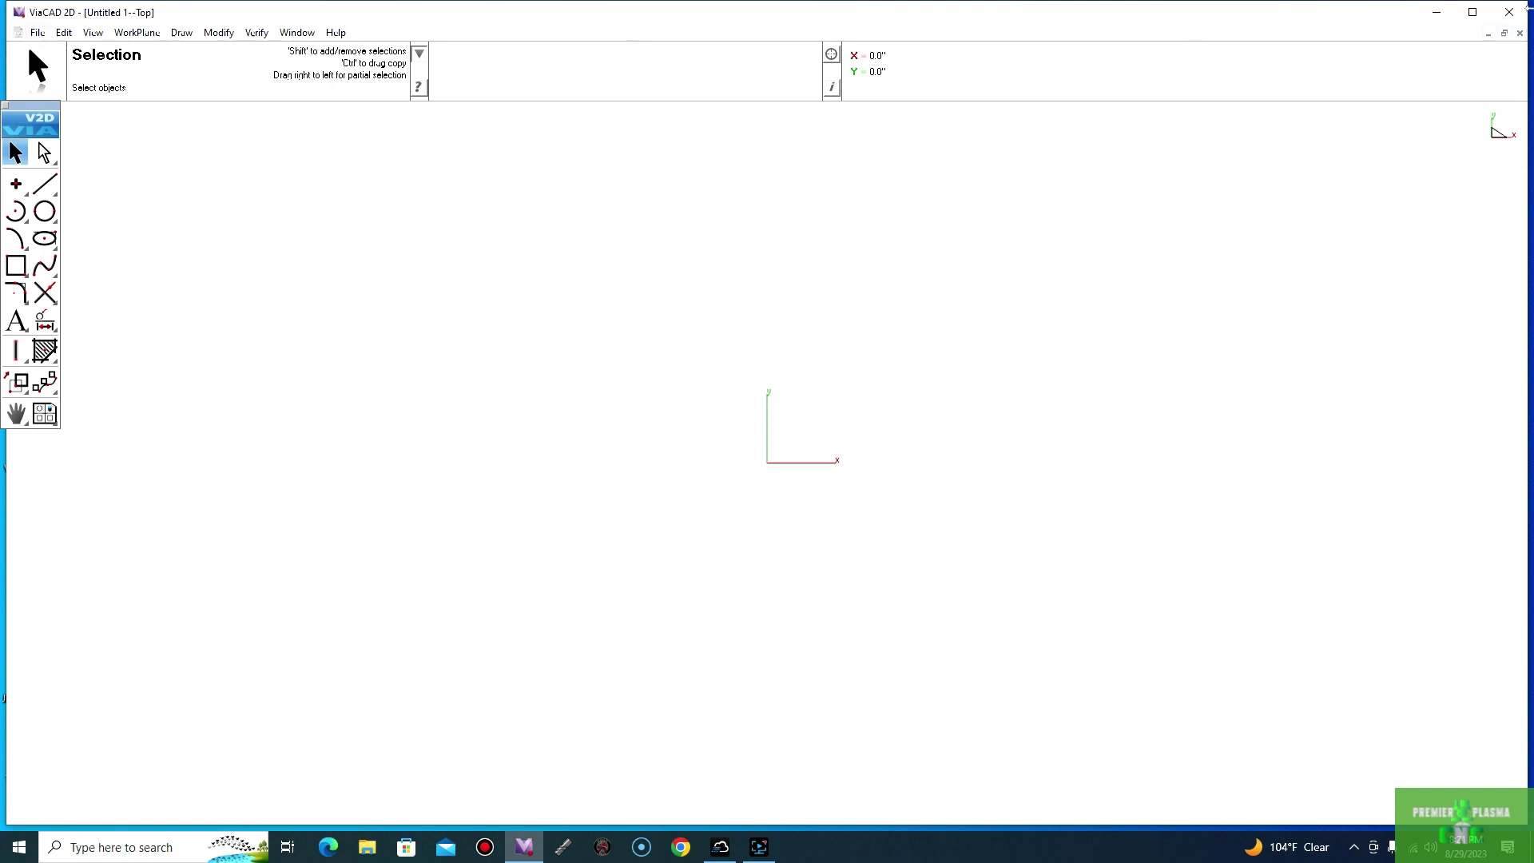
{"action": "left_click", "coordinate": [1472, 12]}
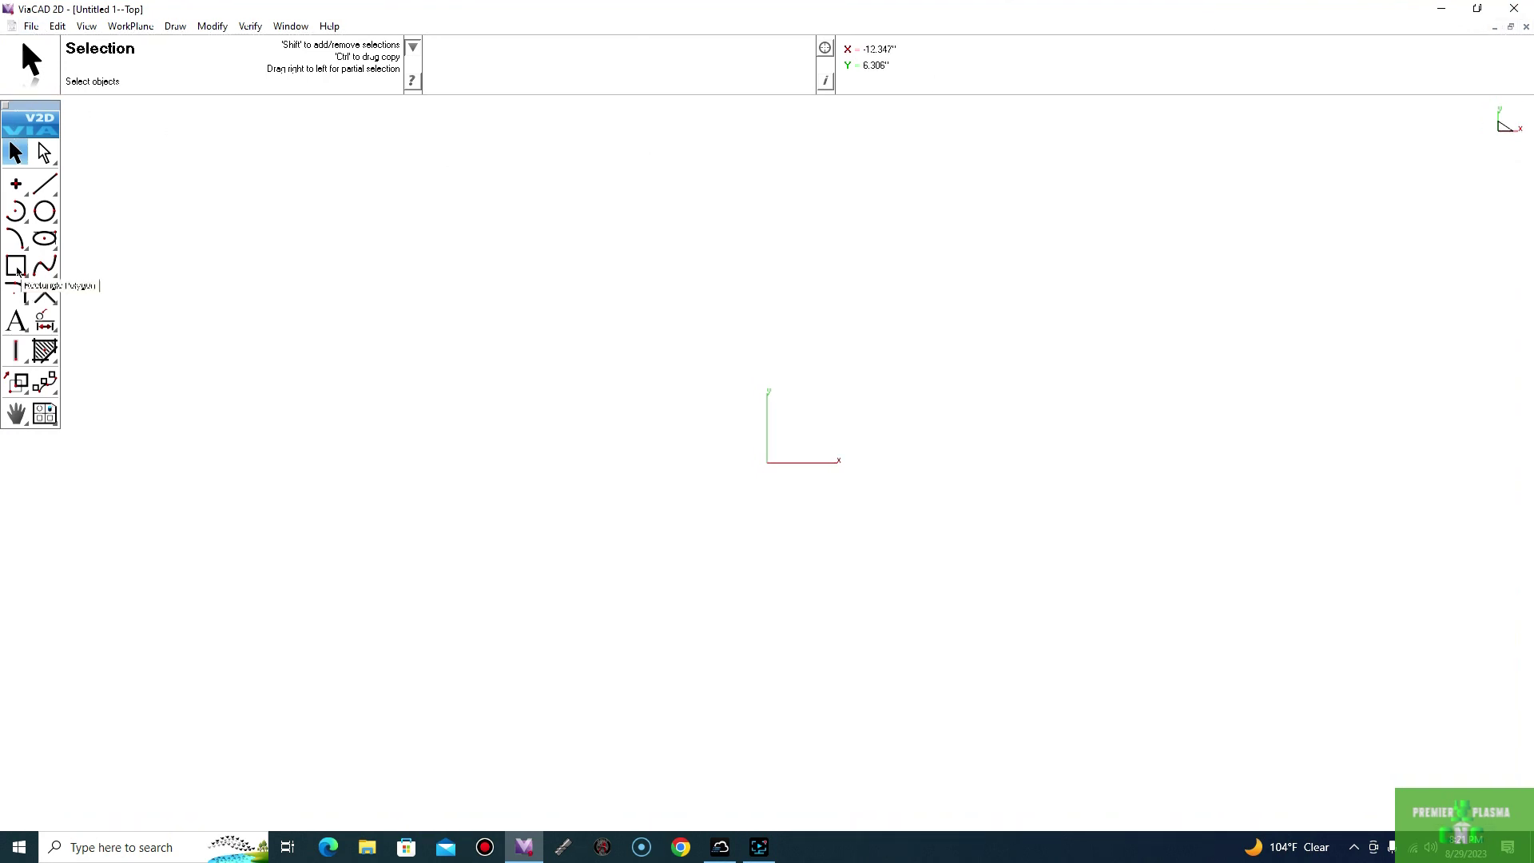
Draw an upright rectangle with a corner at the origin and a circle about 1.9 in in diameter near its middle
{"action": "left_click", "coordinate": [18, 272]}
{"action": "left_click", "coordinate": [766, 461]}
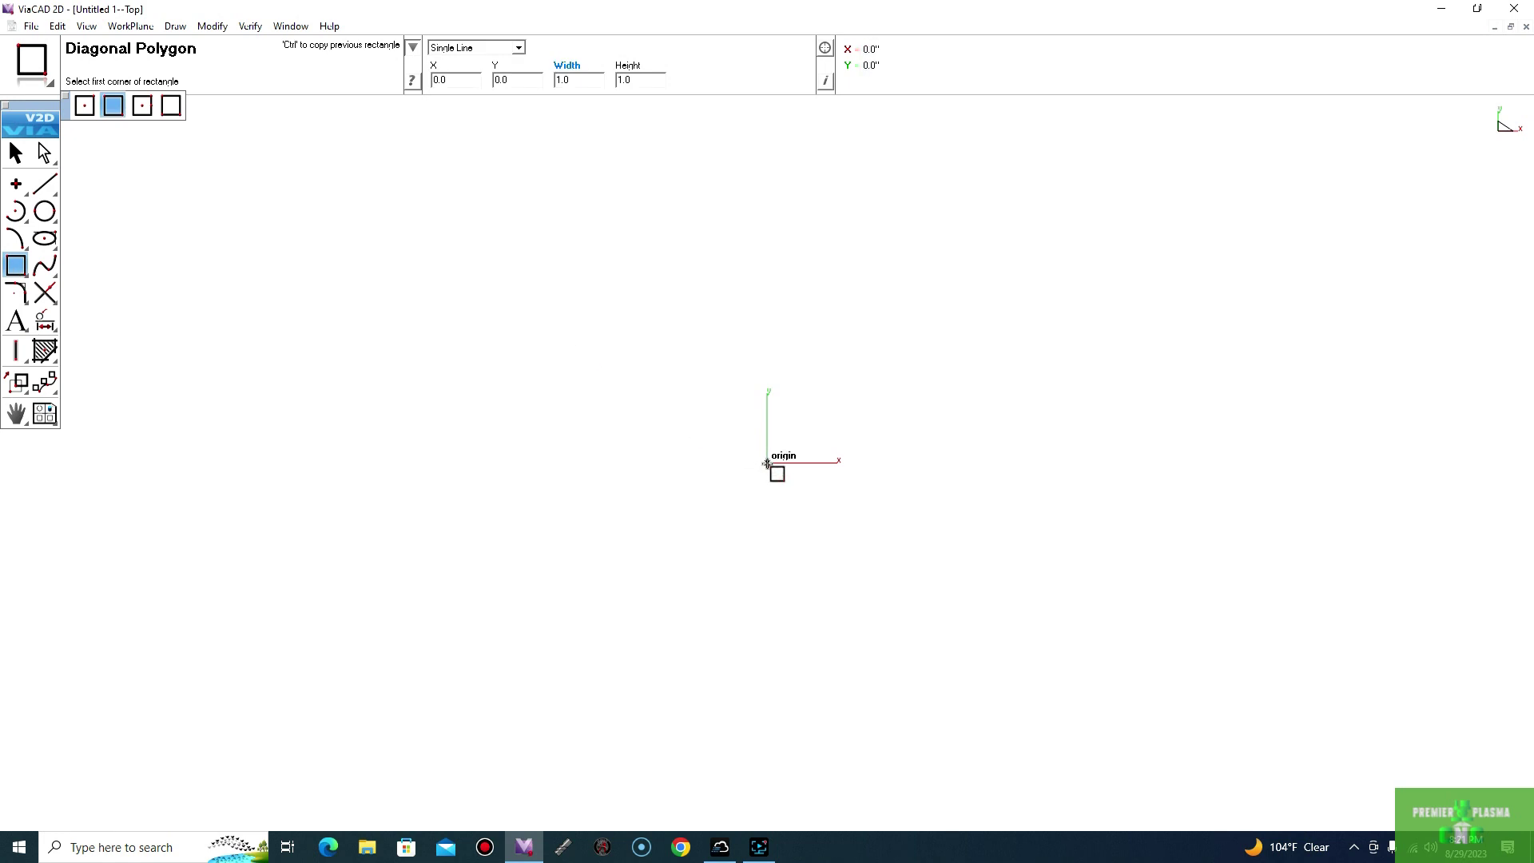
{"action": "left_click", "coordinate": [1284, 261]}
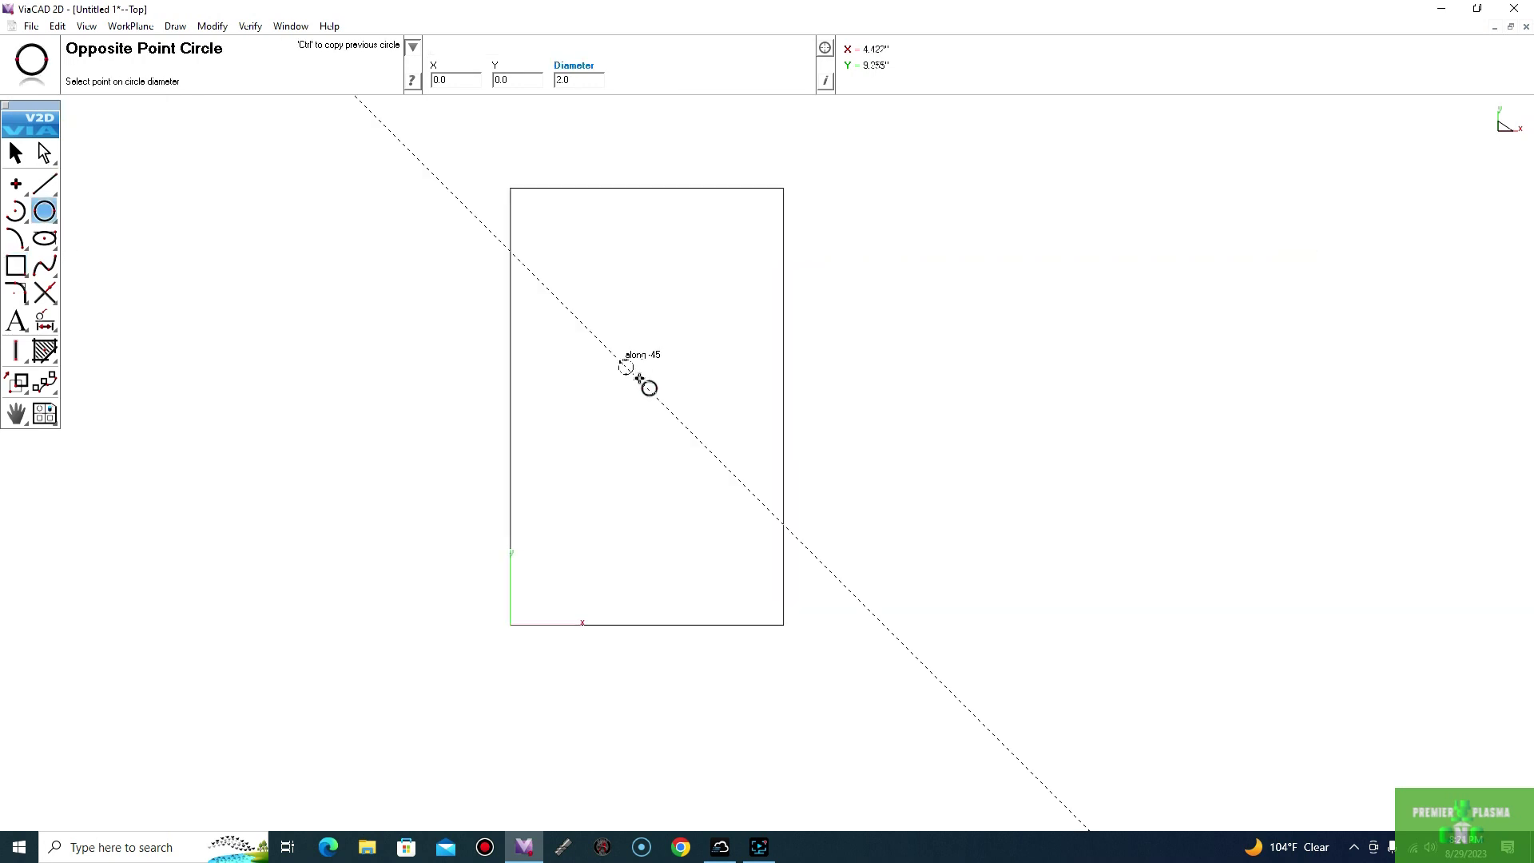
{"action": "left_click", "coordinate": [620, 359]}
{"action": "left_click", "coordinate": [668, 386]}
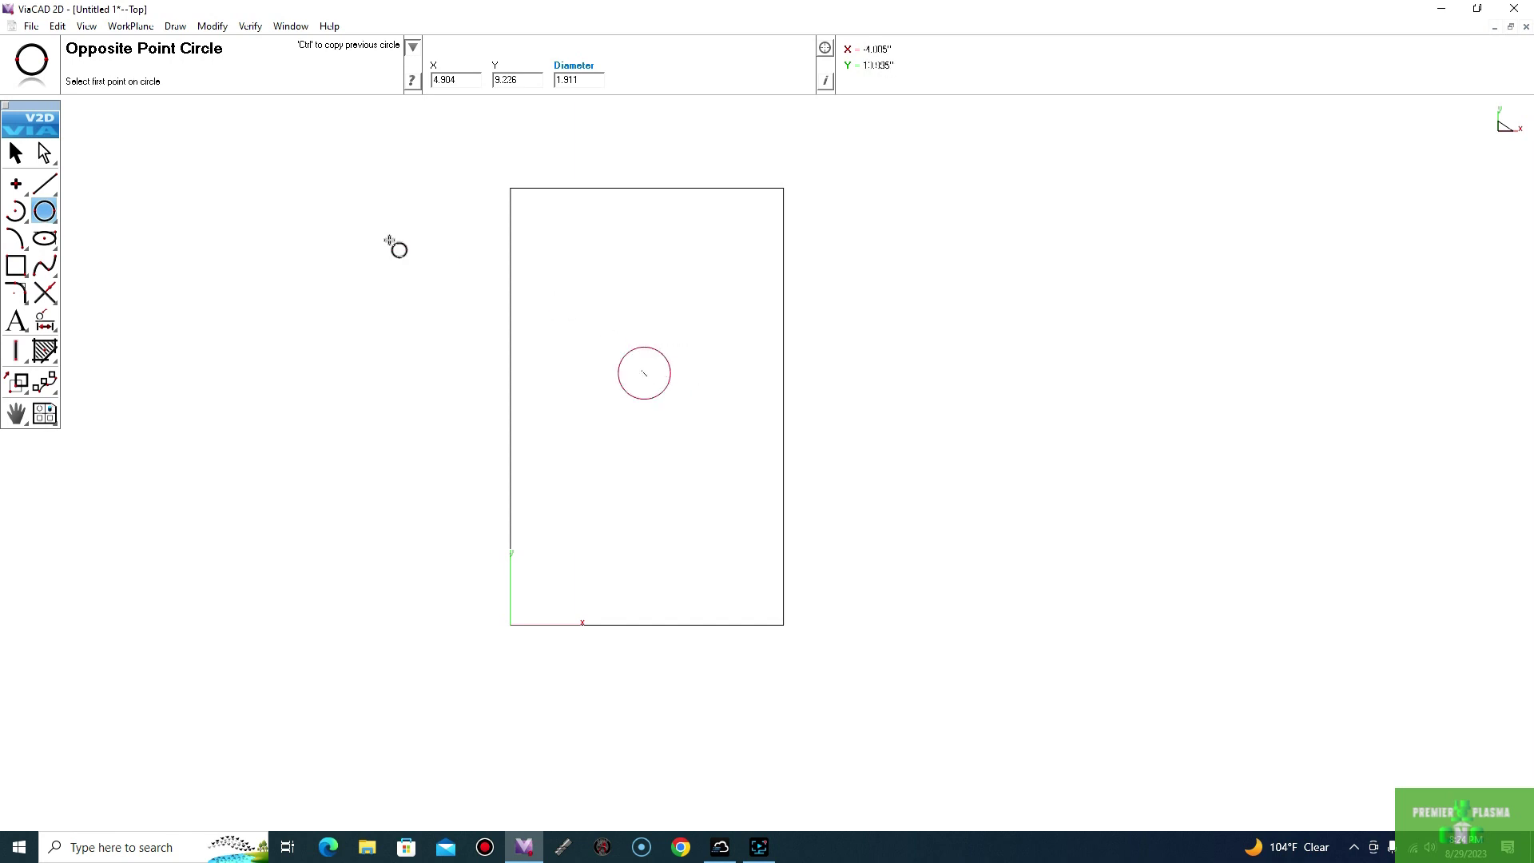
Draw three rectangles inside the outline: about 5.9 × 1.5 in below the circle, and upright ones upper left and upper right, the right about 1.1 × 5.1 in
{"action": "left_click", "coordinate": [16, 265]}
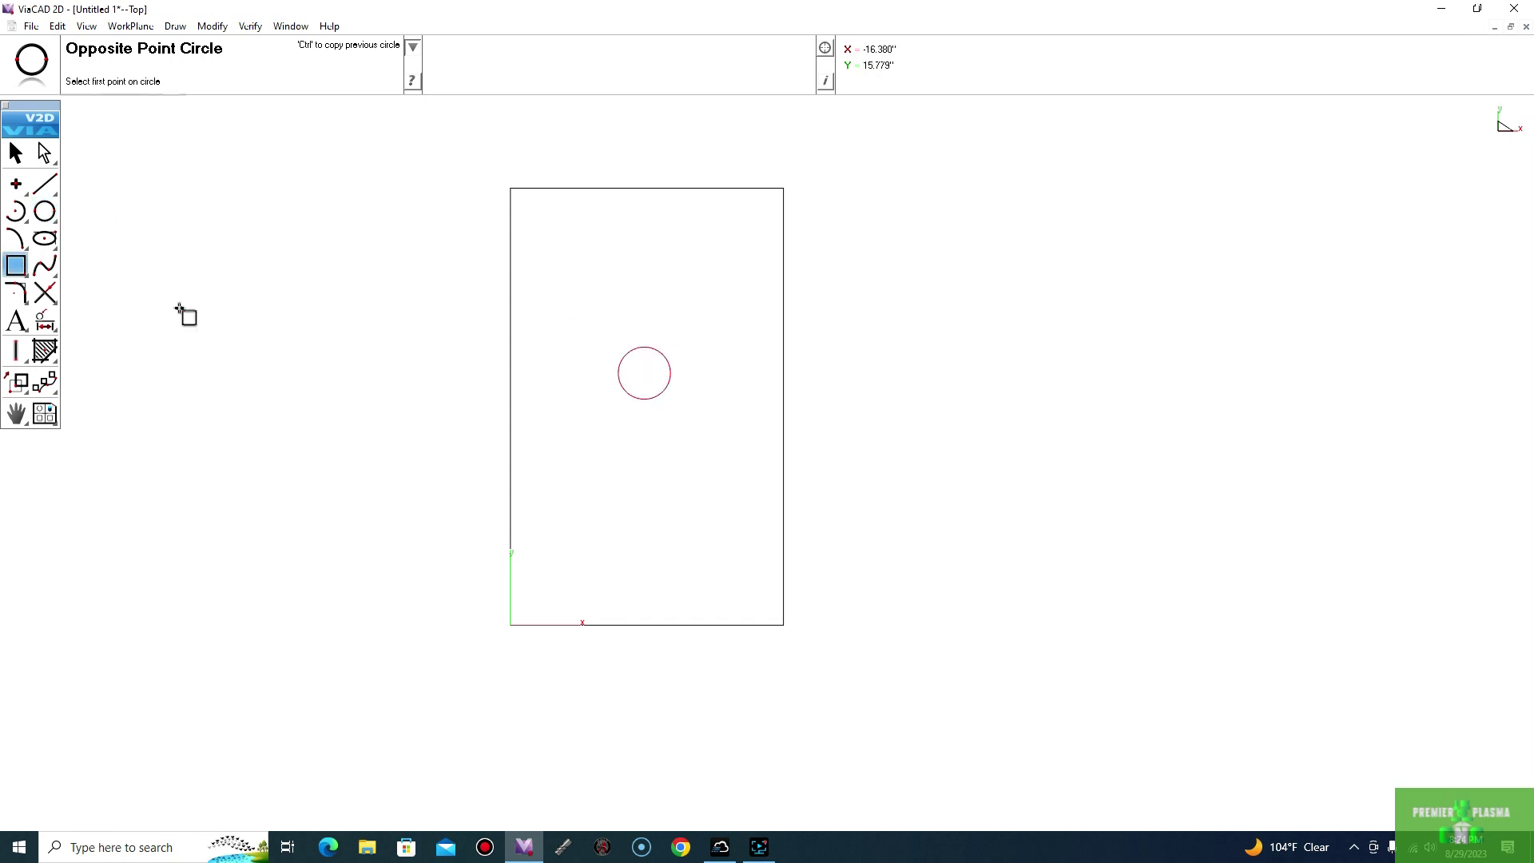
{"action": "left_click", "coordinate": [572, 529]}
{"action": "left_click", "coordinate": [733, 571]}
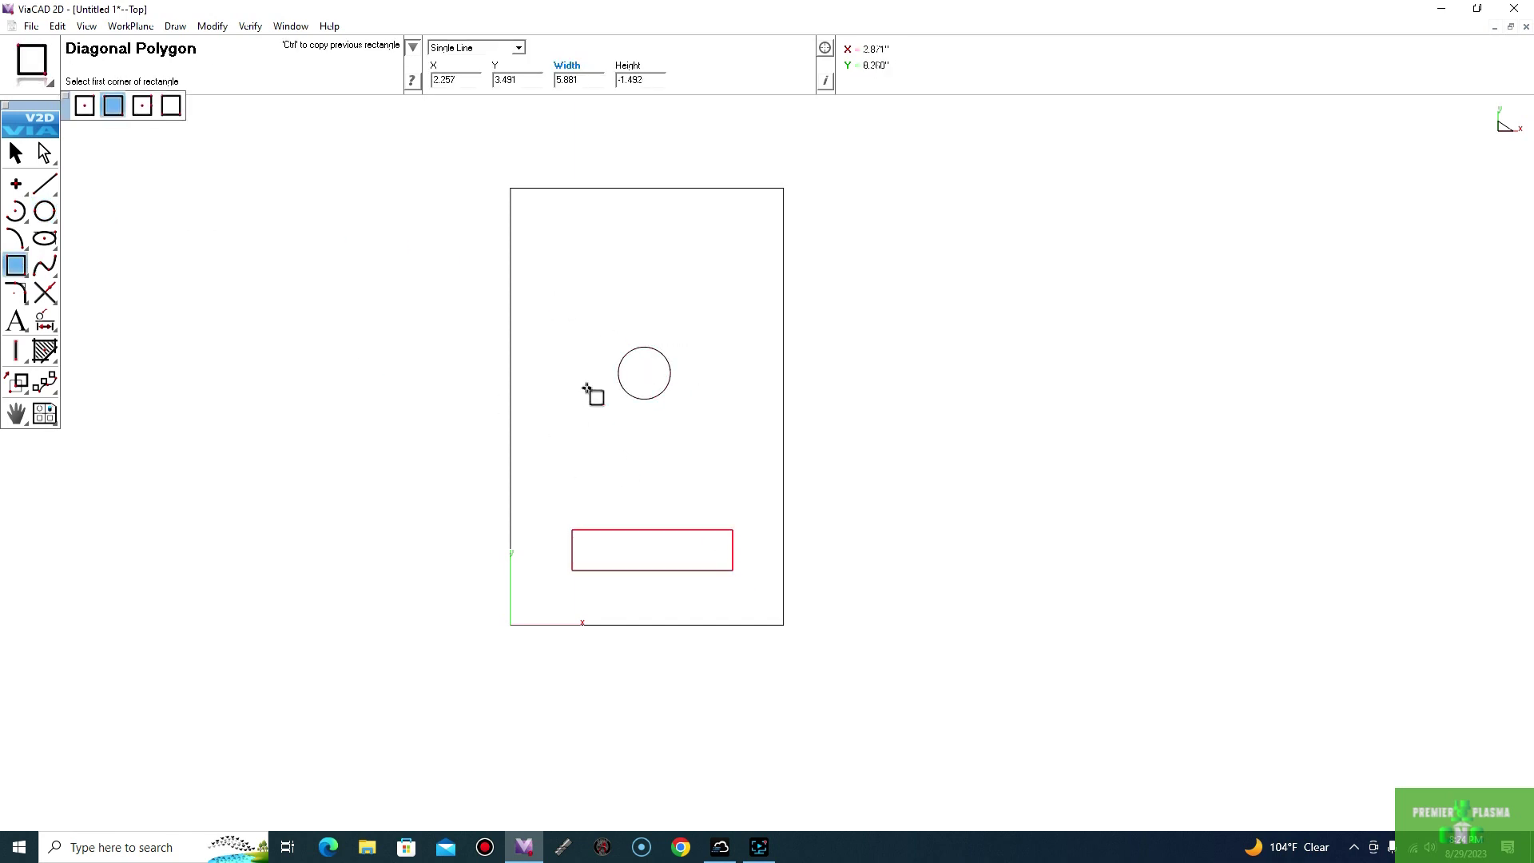
{"action": "left_click", "coordinate": [537, 238]}
{"action": "left_click", "coordinate": [563, 350]}
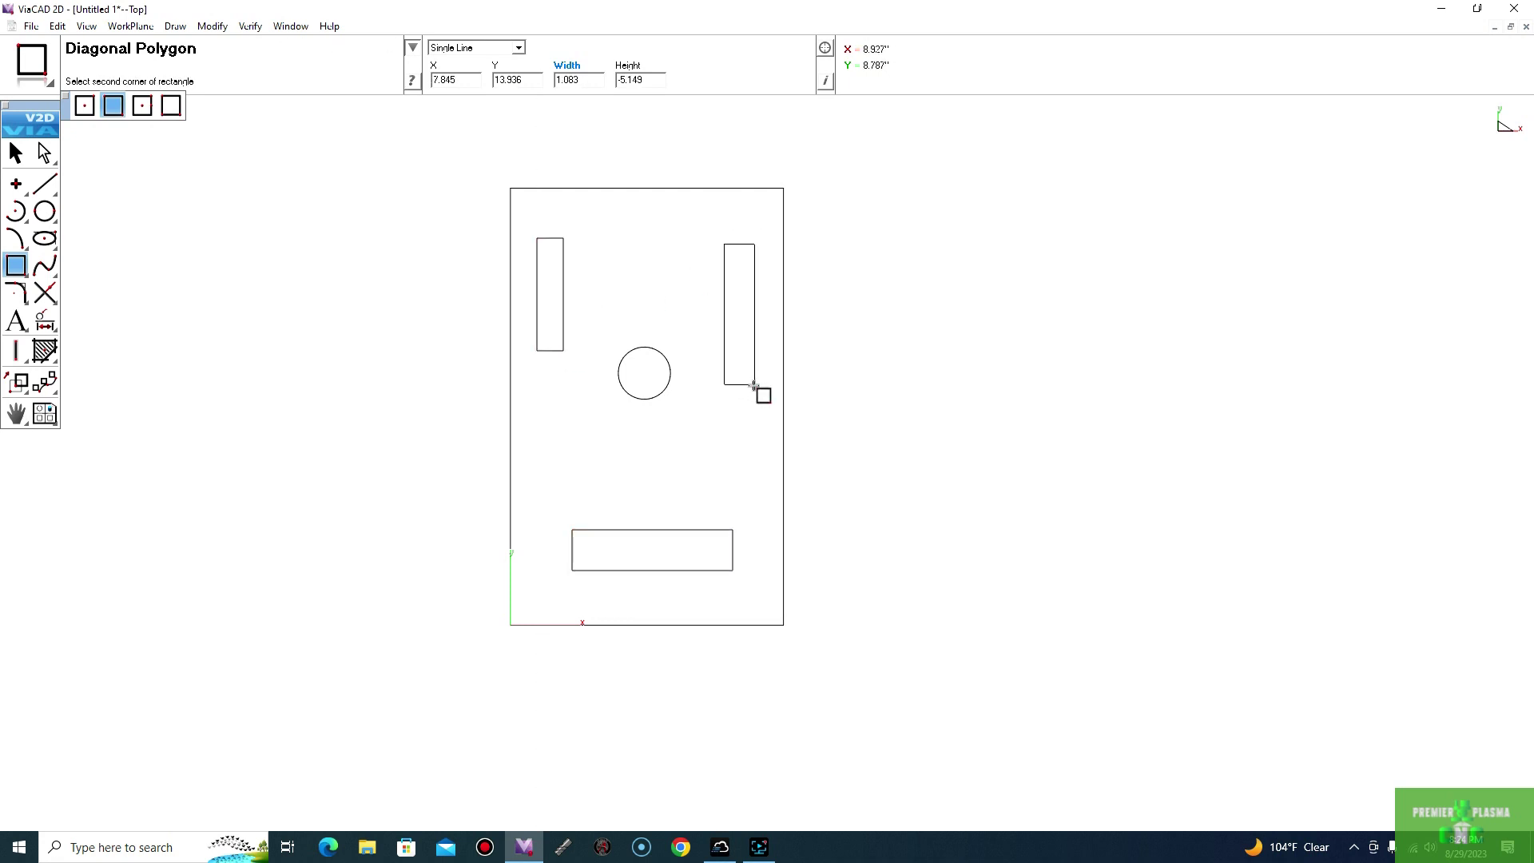
{"action": "left_click", "coordinate": [755, 385]}
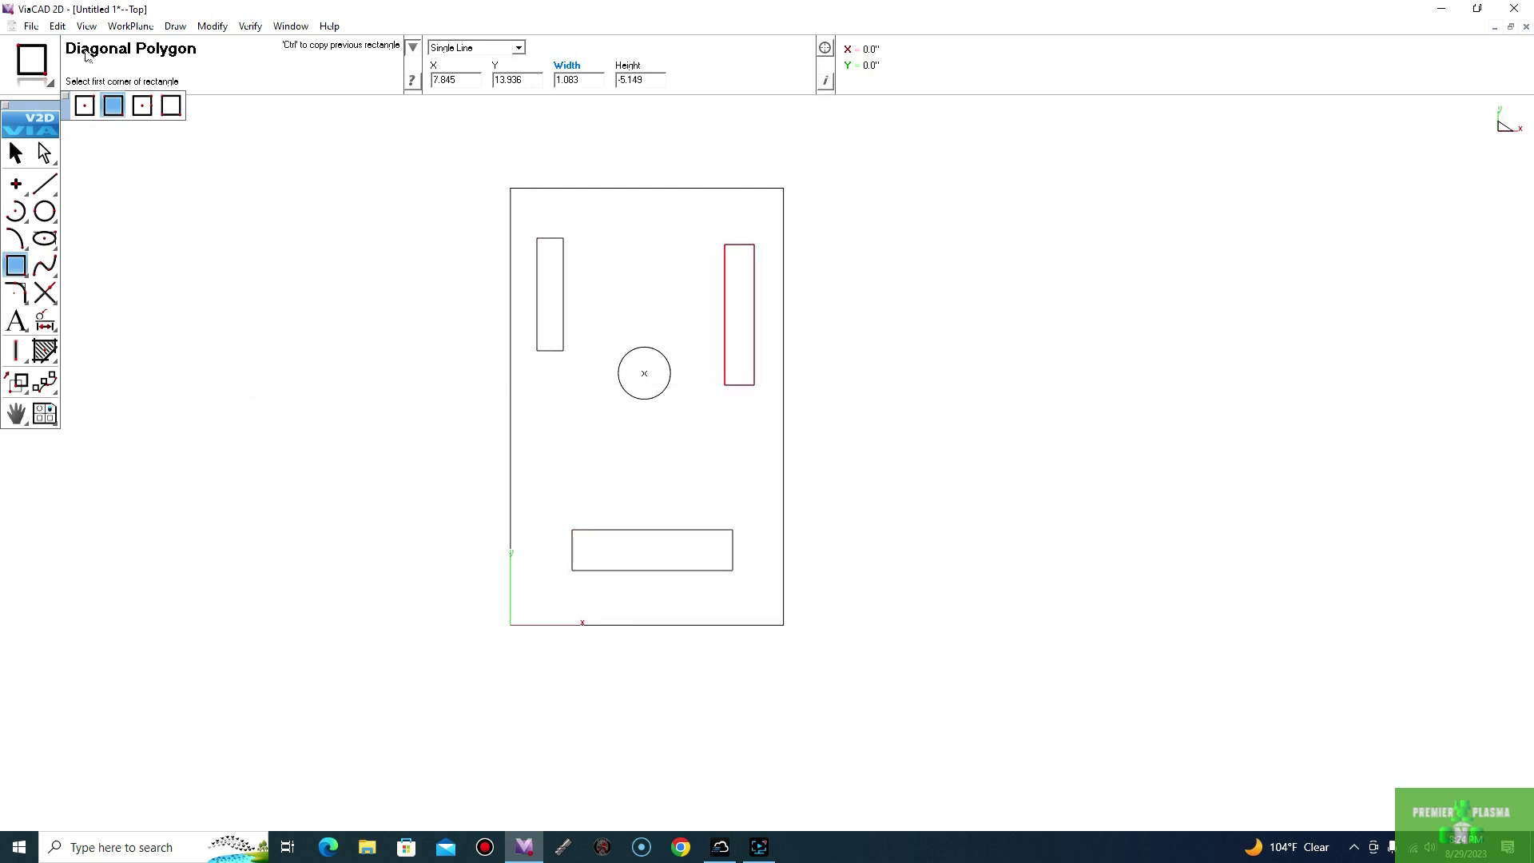
{"action": "left_click", "coordinate": [44, 152]}
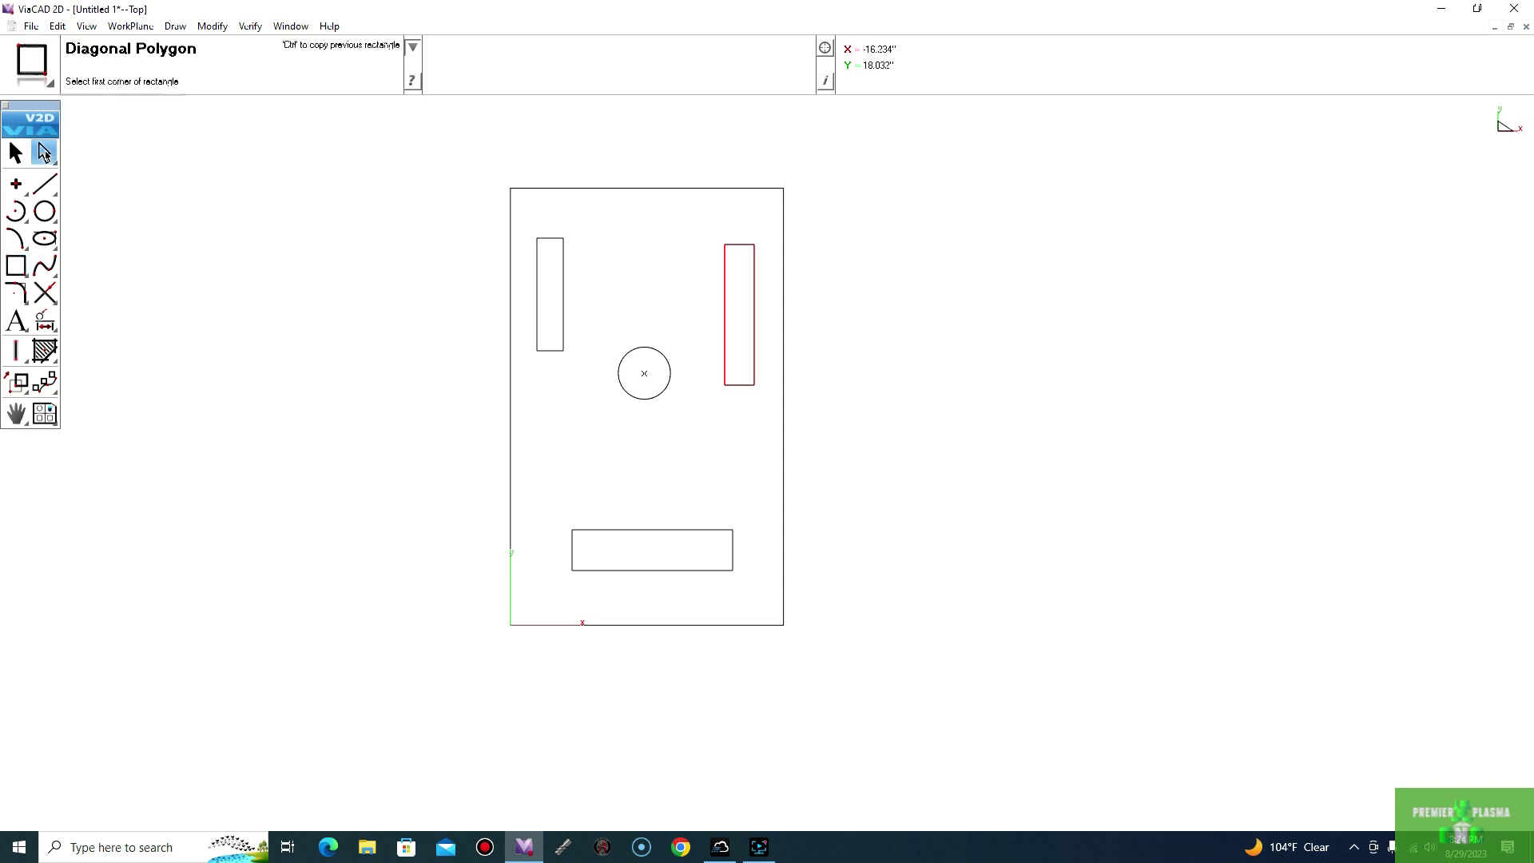
Save the drawing as a ViaCAD 2D file named "test router"
{"action": "left_click", "coordinate": [31, 26]}
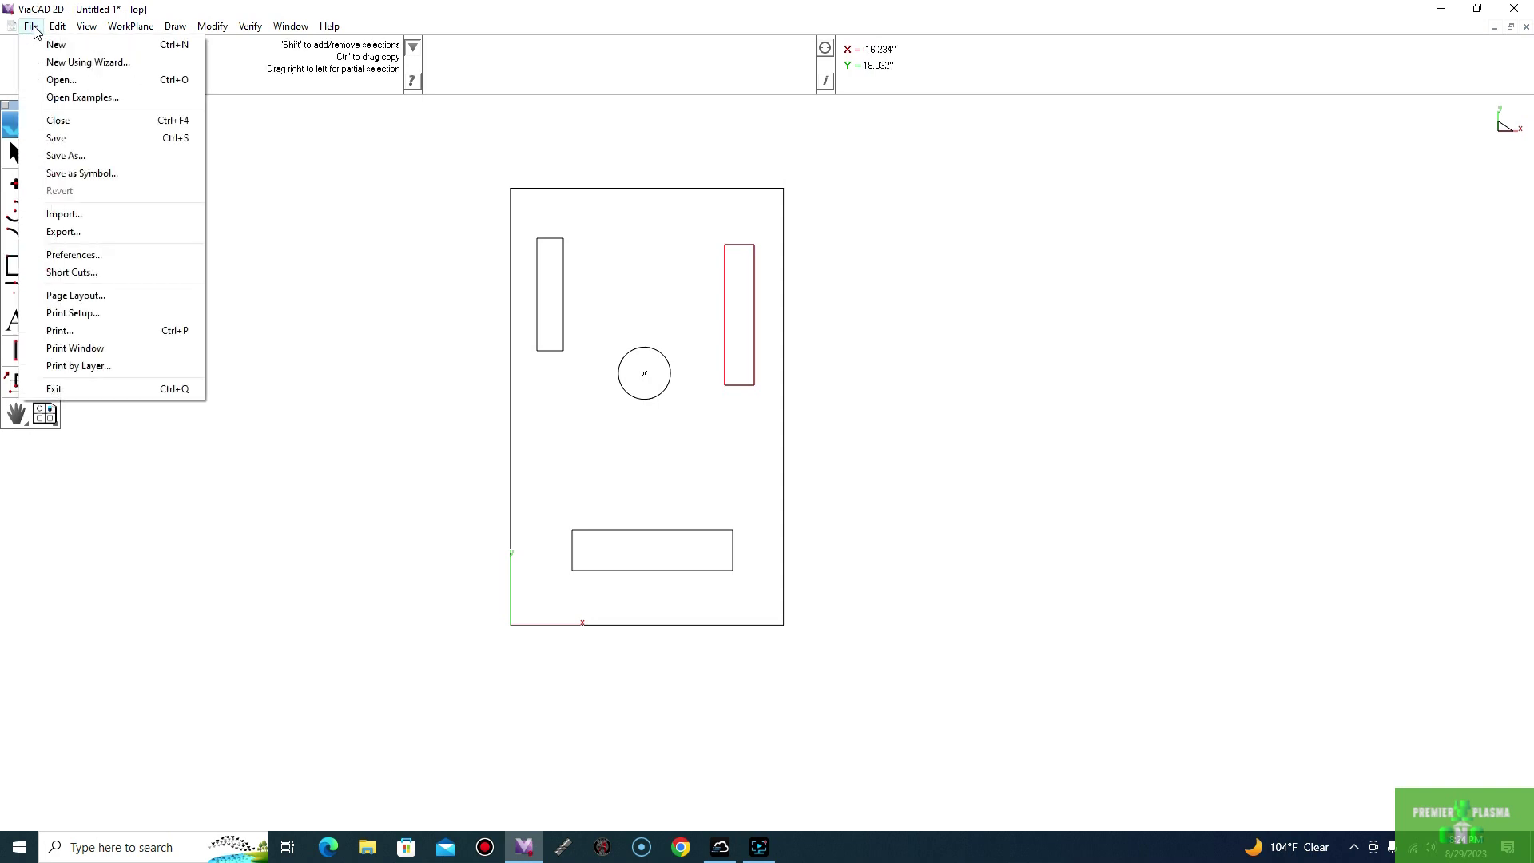
{"action": "left_click", "coordinate": [65, 156]}
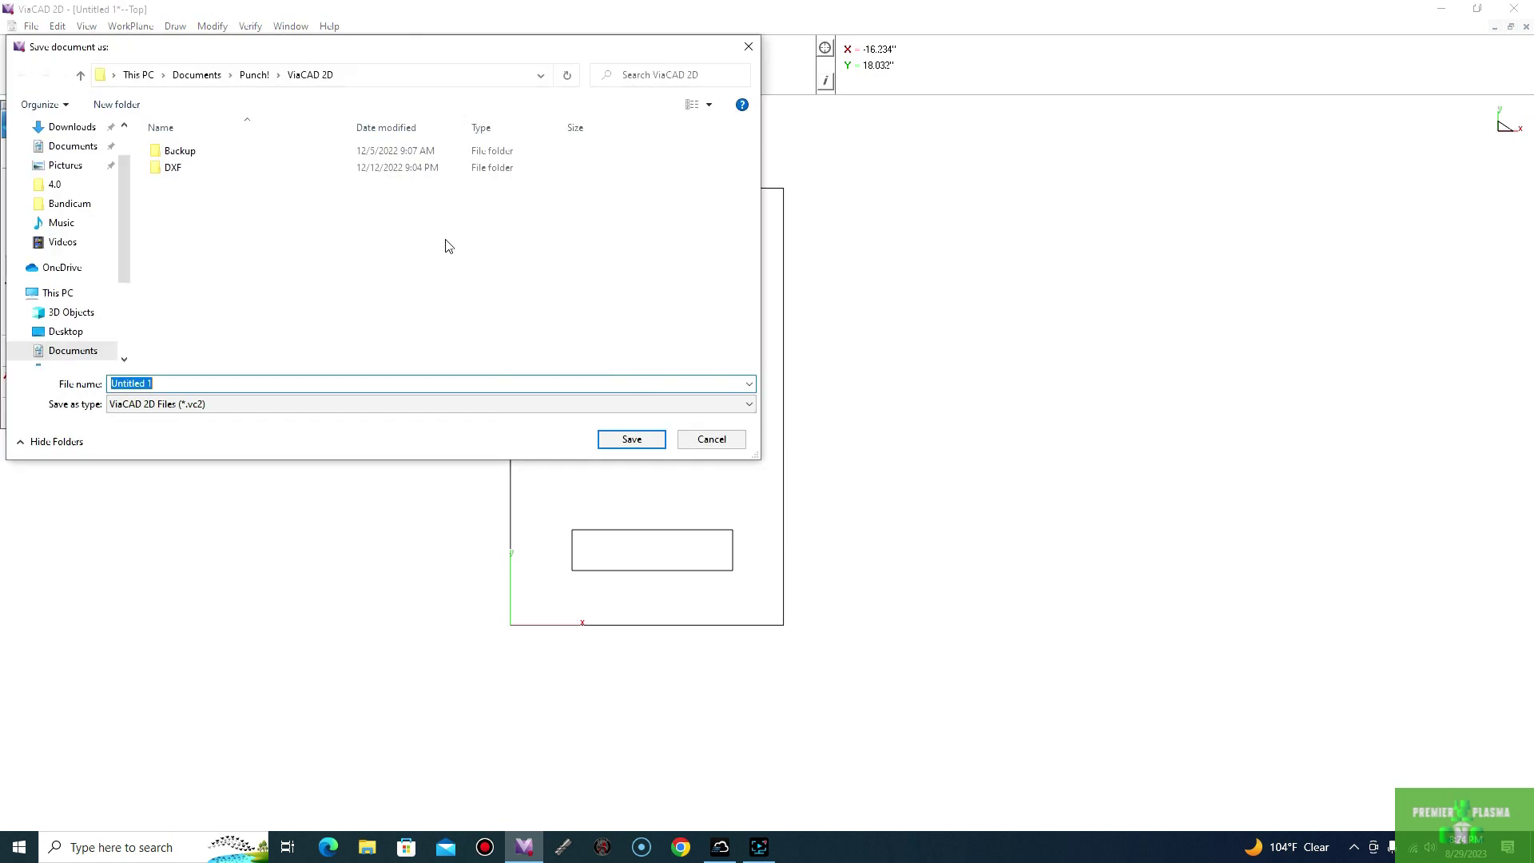
{"action": "key", "text": "BackSpace"}
{"action": "type", "text": "test rouer"}
{"action": "key", "text": "BackSpace"}
{"action": "key", "text": "BackSpace"}
{"action": "key", "text": "BackSpace"}
{"action": "key", "text": "BackSpace"}
{"action": "type", "text": "out"}
{"action": "left_click", "coordinate": [607, 438]}
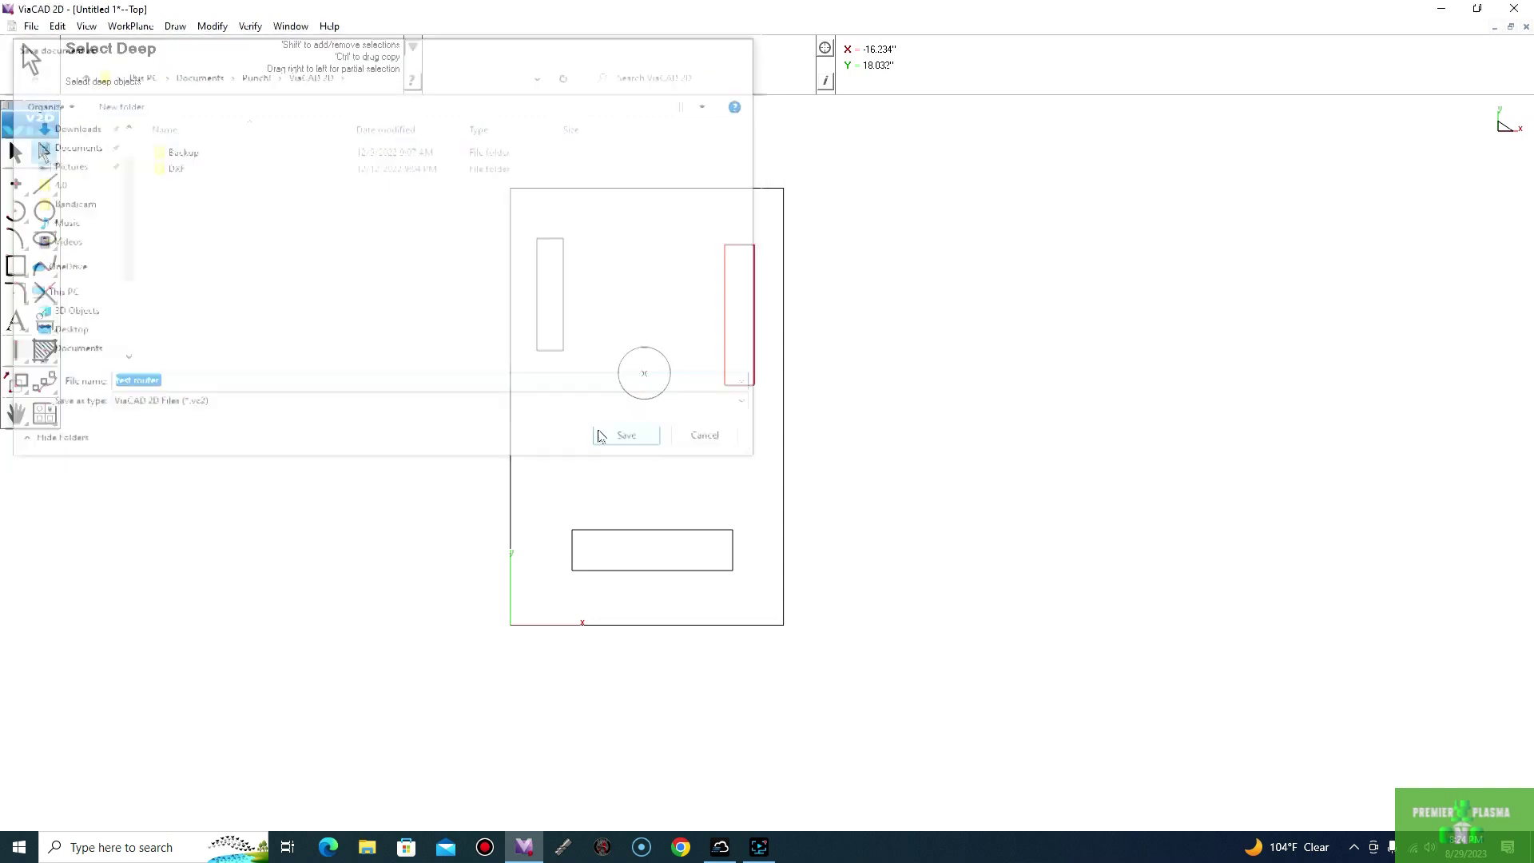
Export the drawing to the Desktop as a DXF file named "test router", version R 12, with inches as file units
{"action": "left_click", "coordinate": [31, 26]}
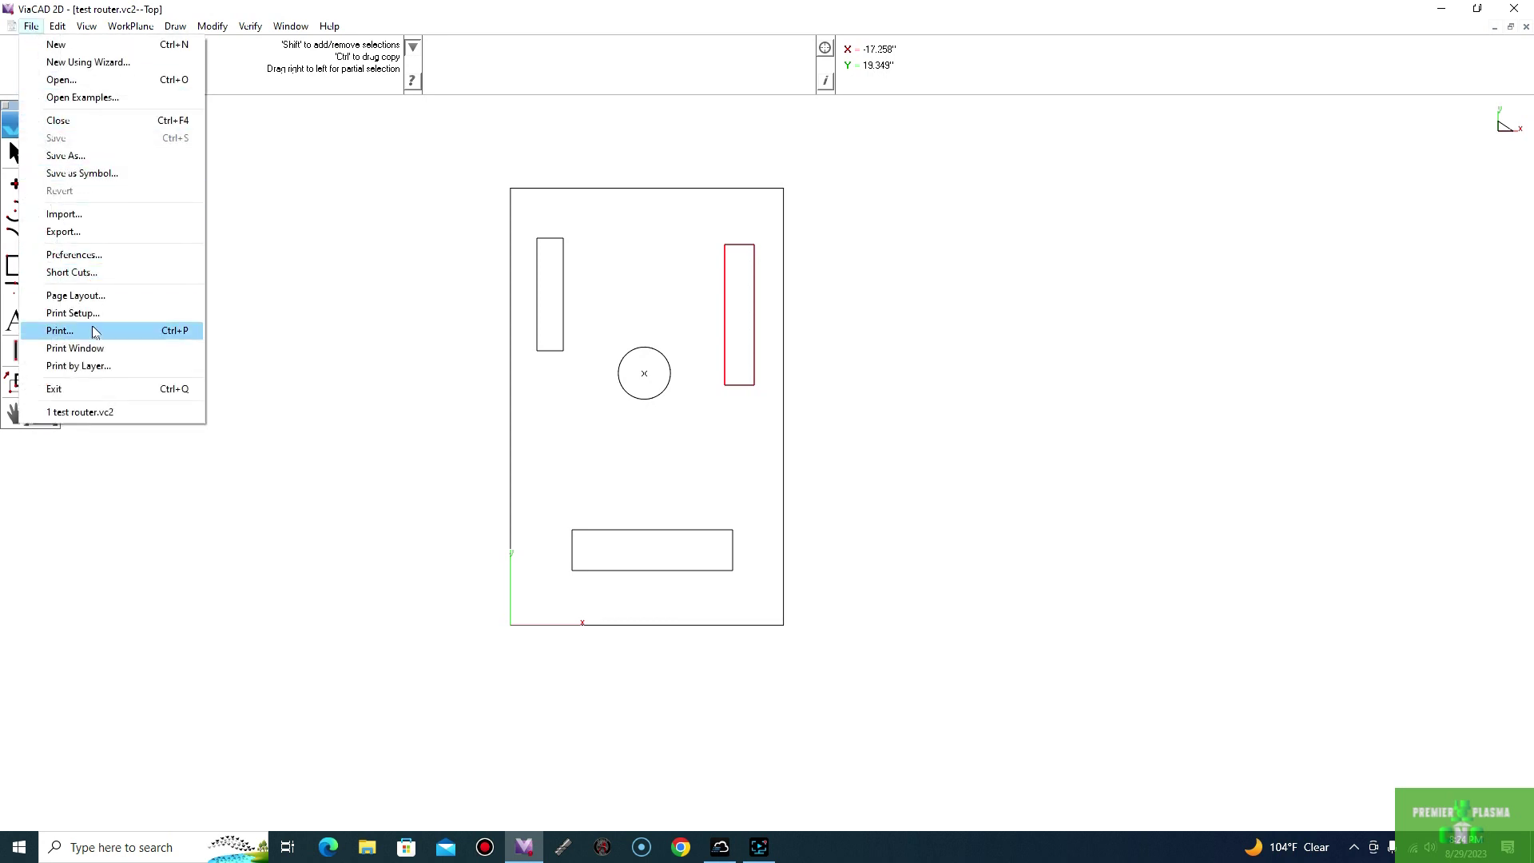
{"action": "left_click", "coordinate": [72, 232]}
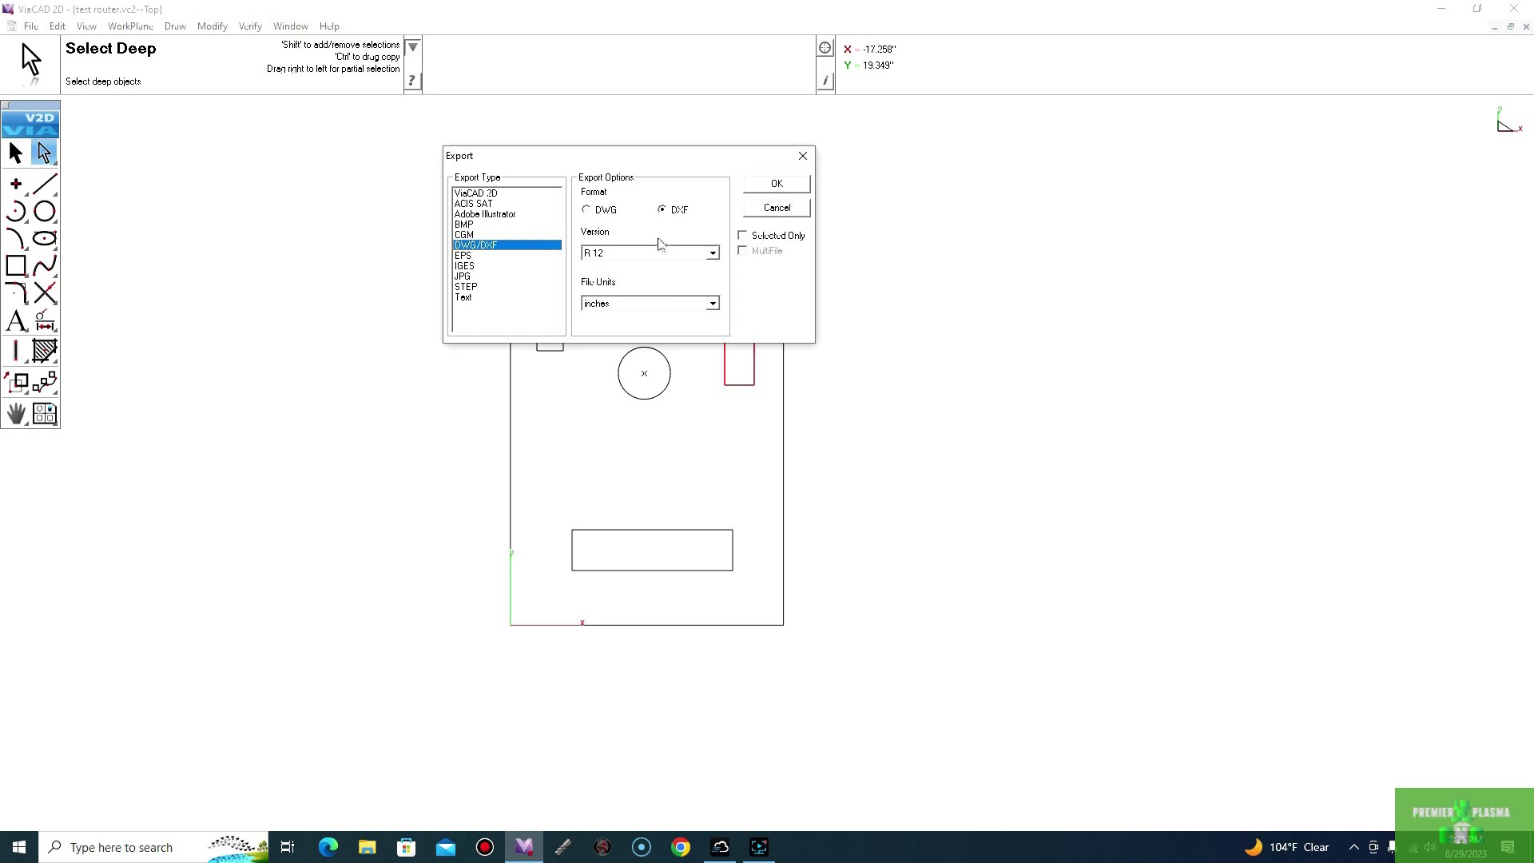
{"action": "left_click", "coordinate": [712, 253]}
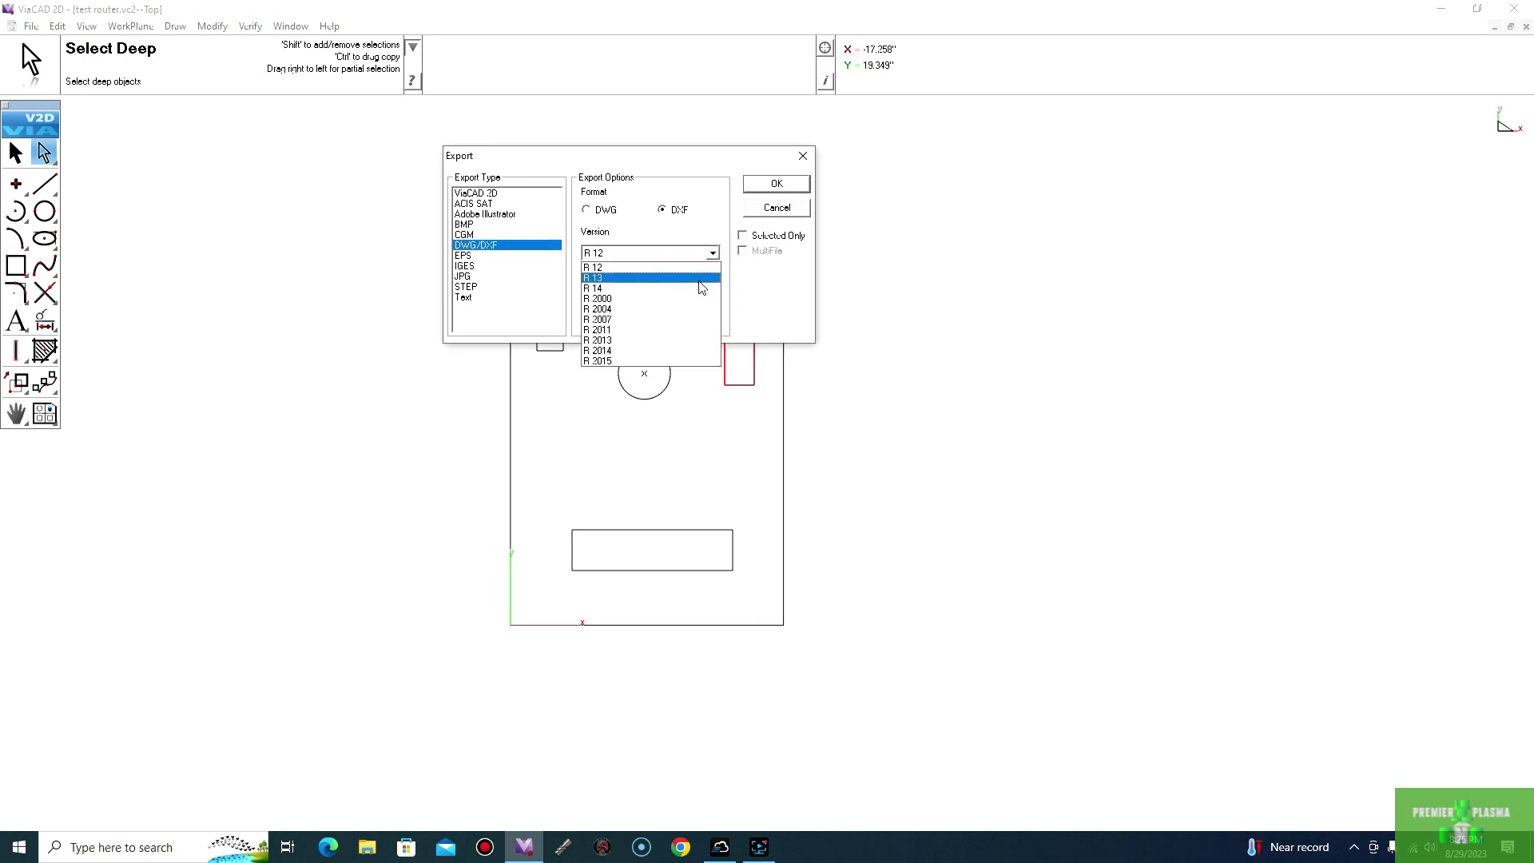
{"action": "left_click", "coordinate": [730, 238]}
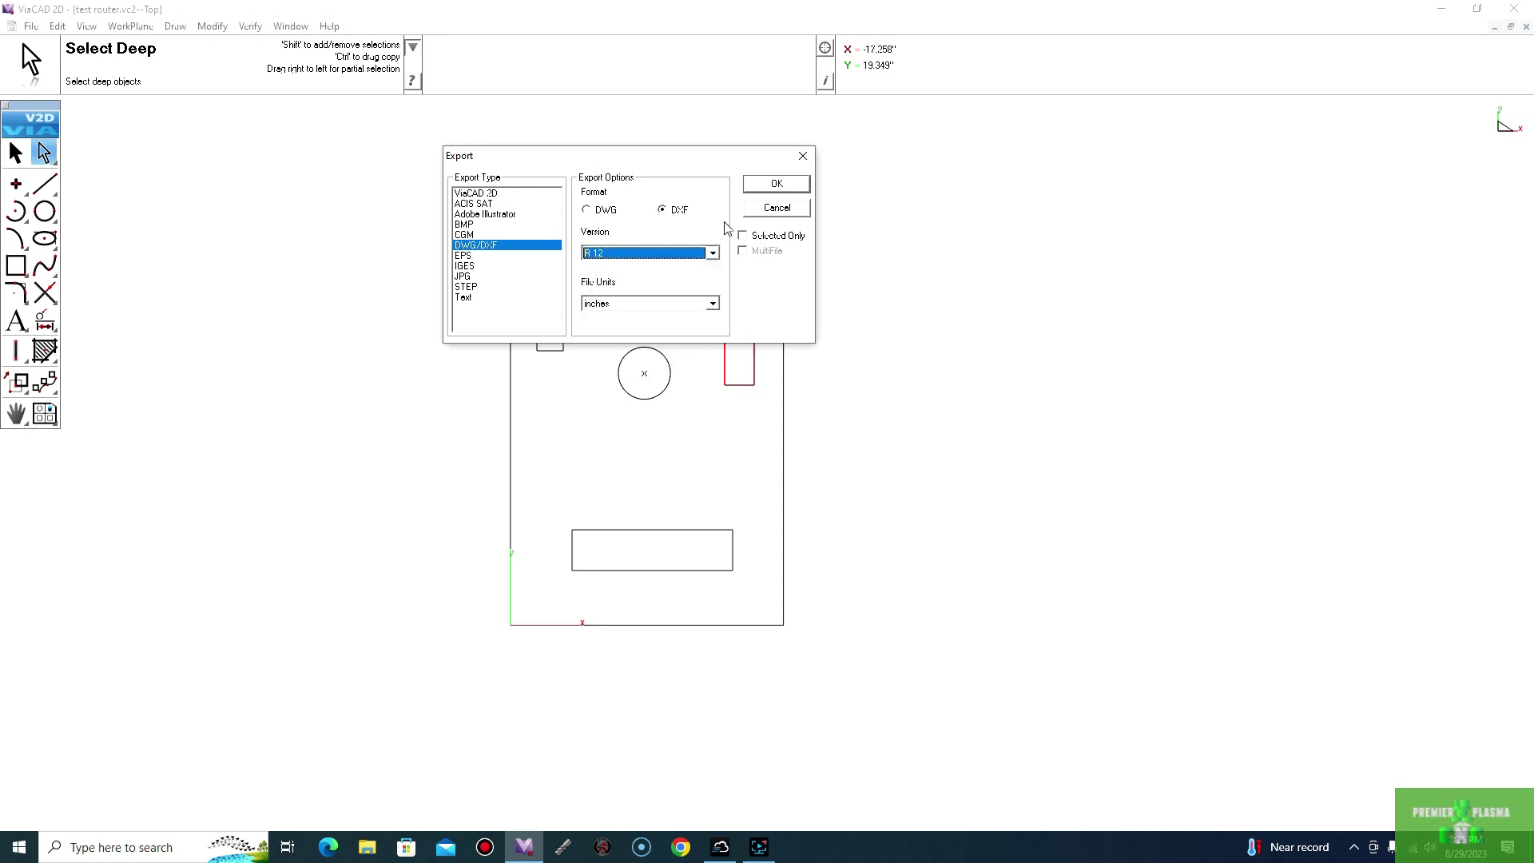
{"action": "left_click", "coordinate": [773, 185]}
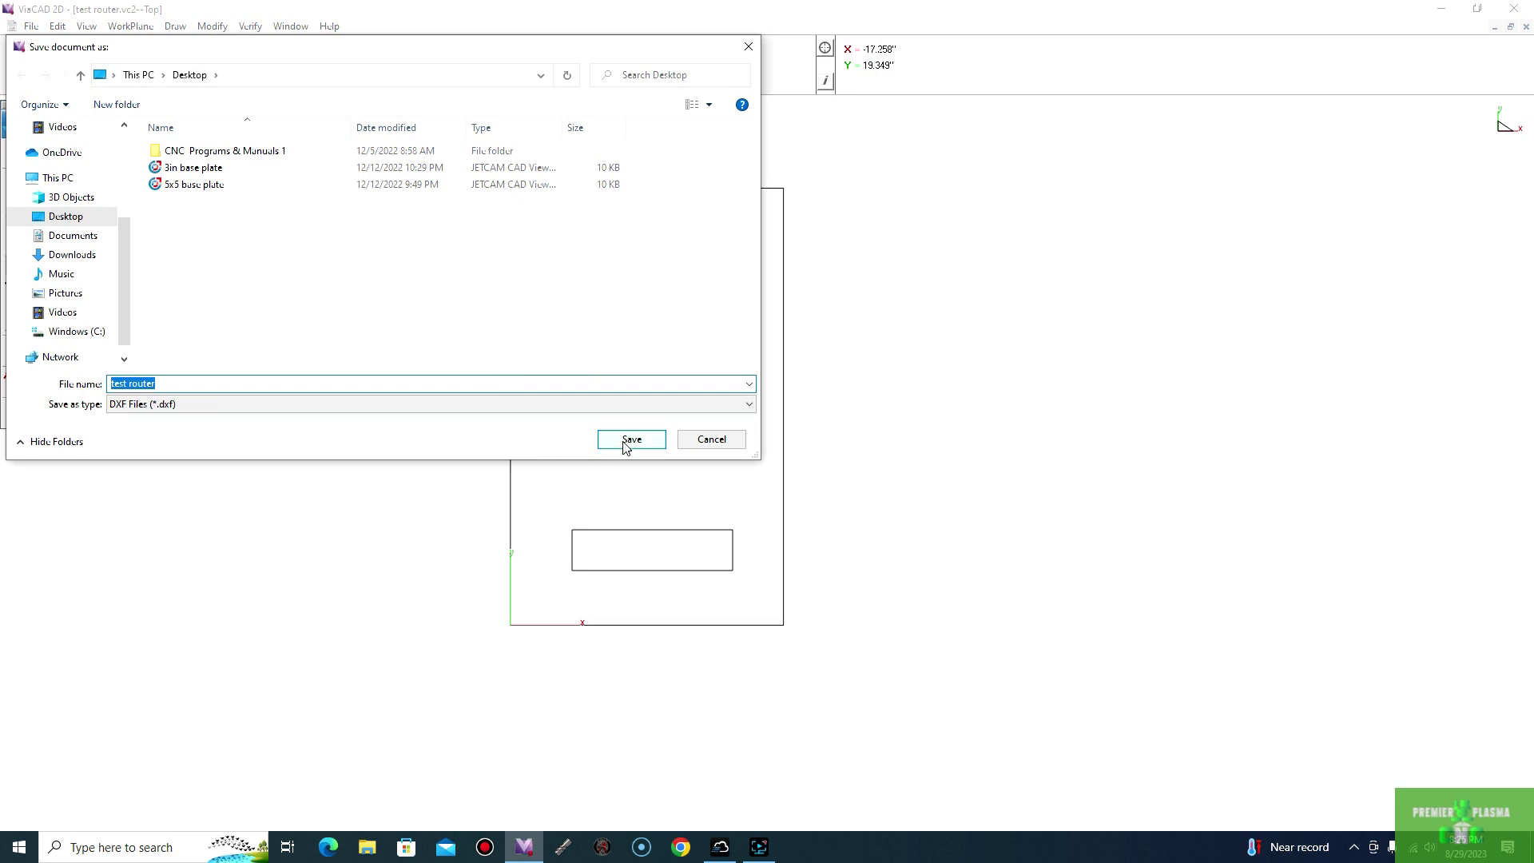
{"action": "left_click", "coordinate": [630, 439]}
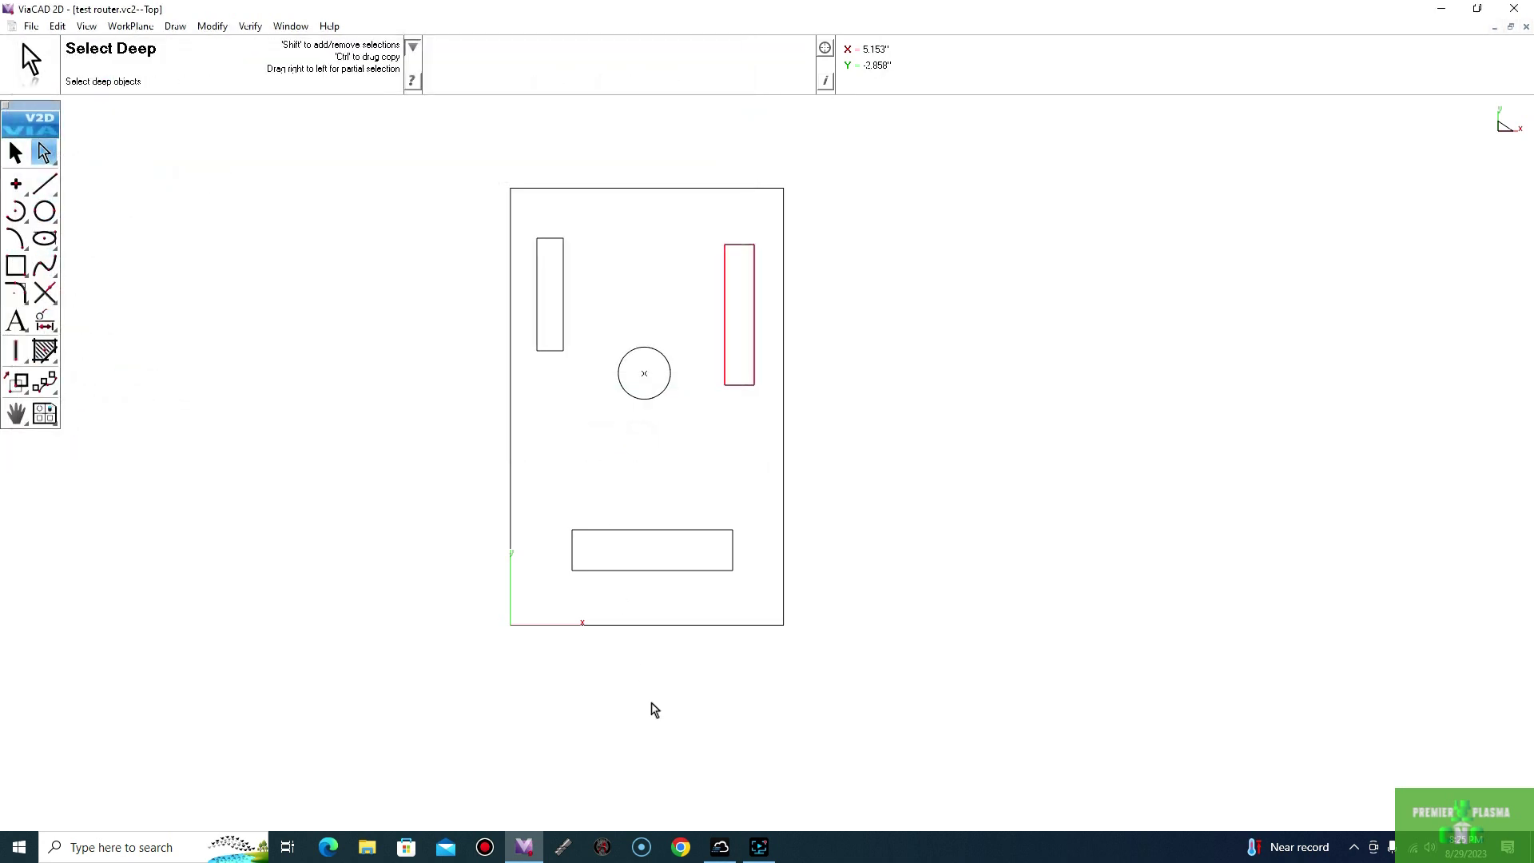
Minimize the CAD drawing, switch to SheetCam TNG, and import the "test router" DXF from the Desktop with inch scaling
{"action": "left_click", "coordinate": [1494, 28]}
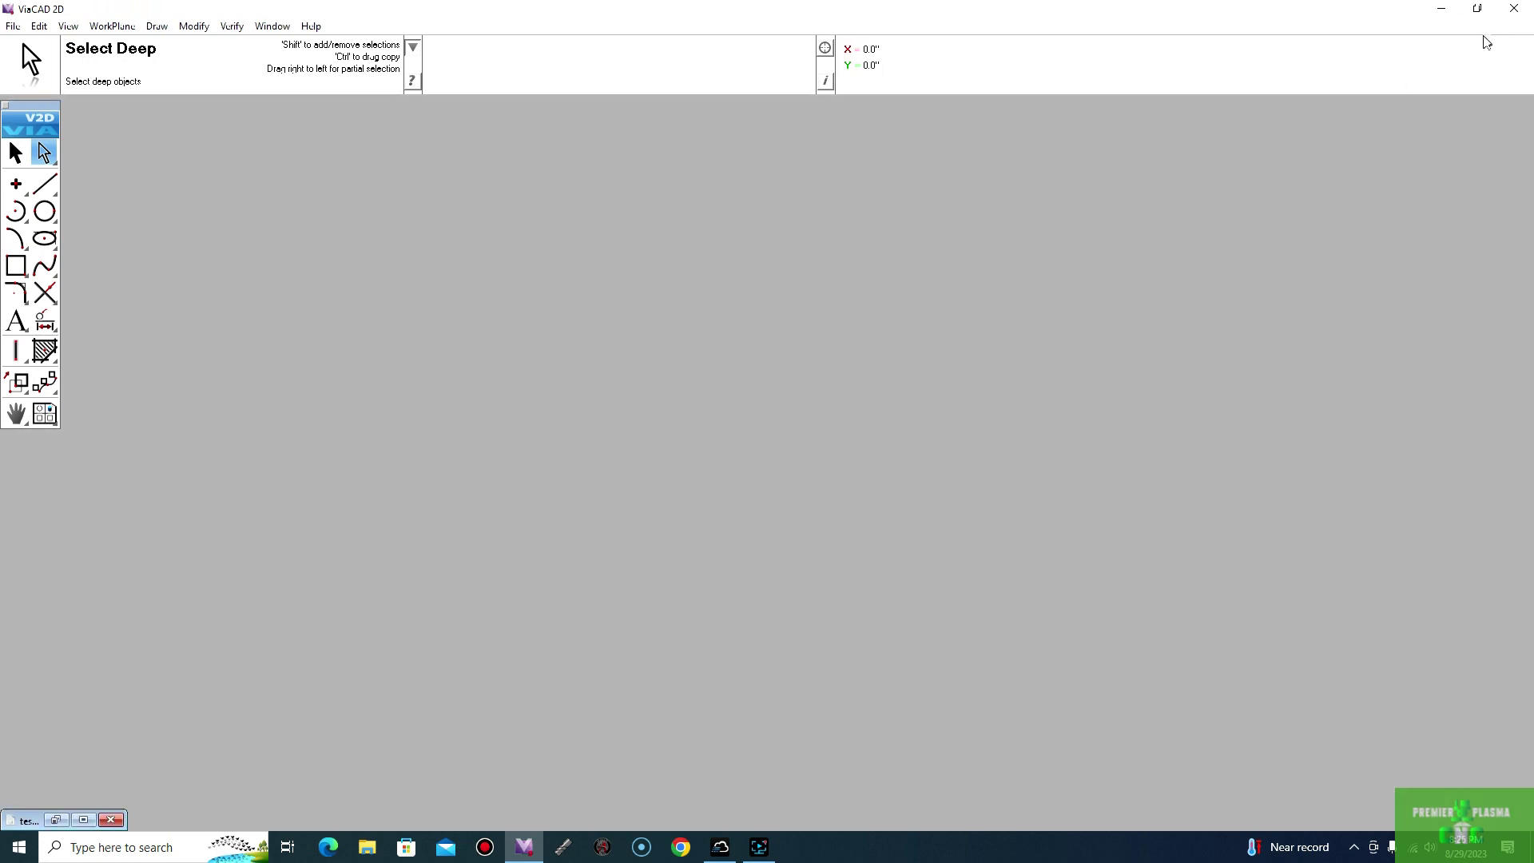
{"action": "left_click", "coordinate": [1441, 8]}
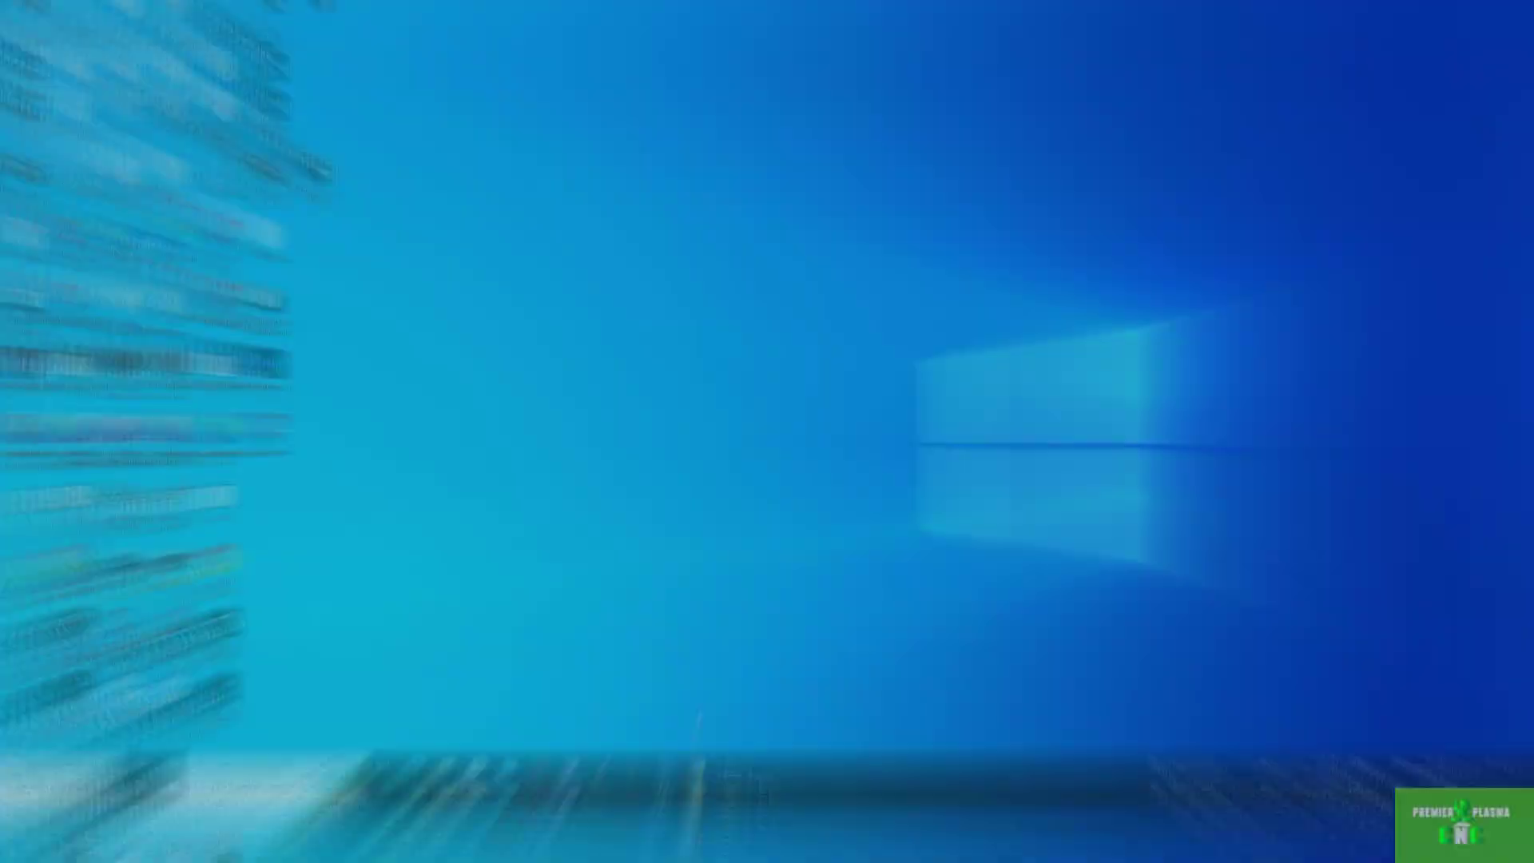
{"action": "left_click", "coordinate": [569, 850]}
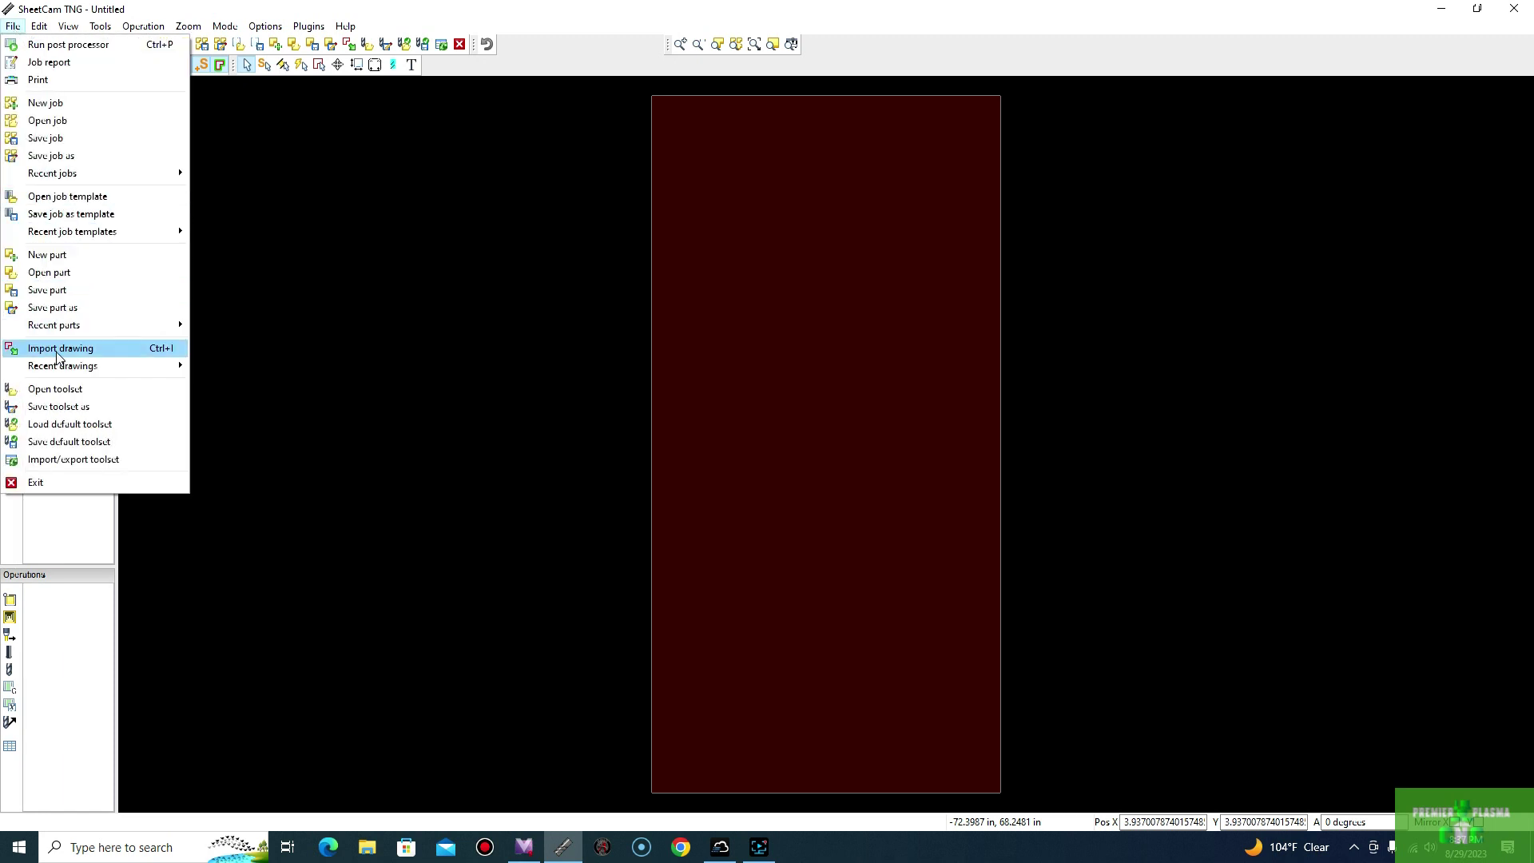
{"action": "left_click", "coordinate": [58, 351]}
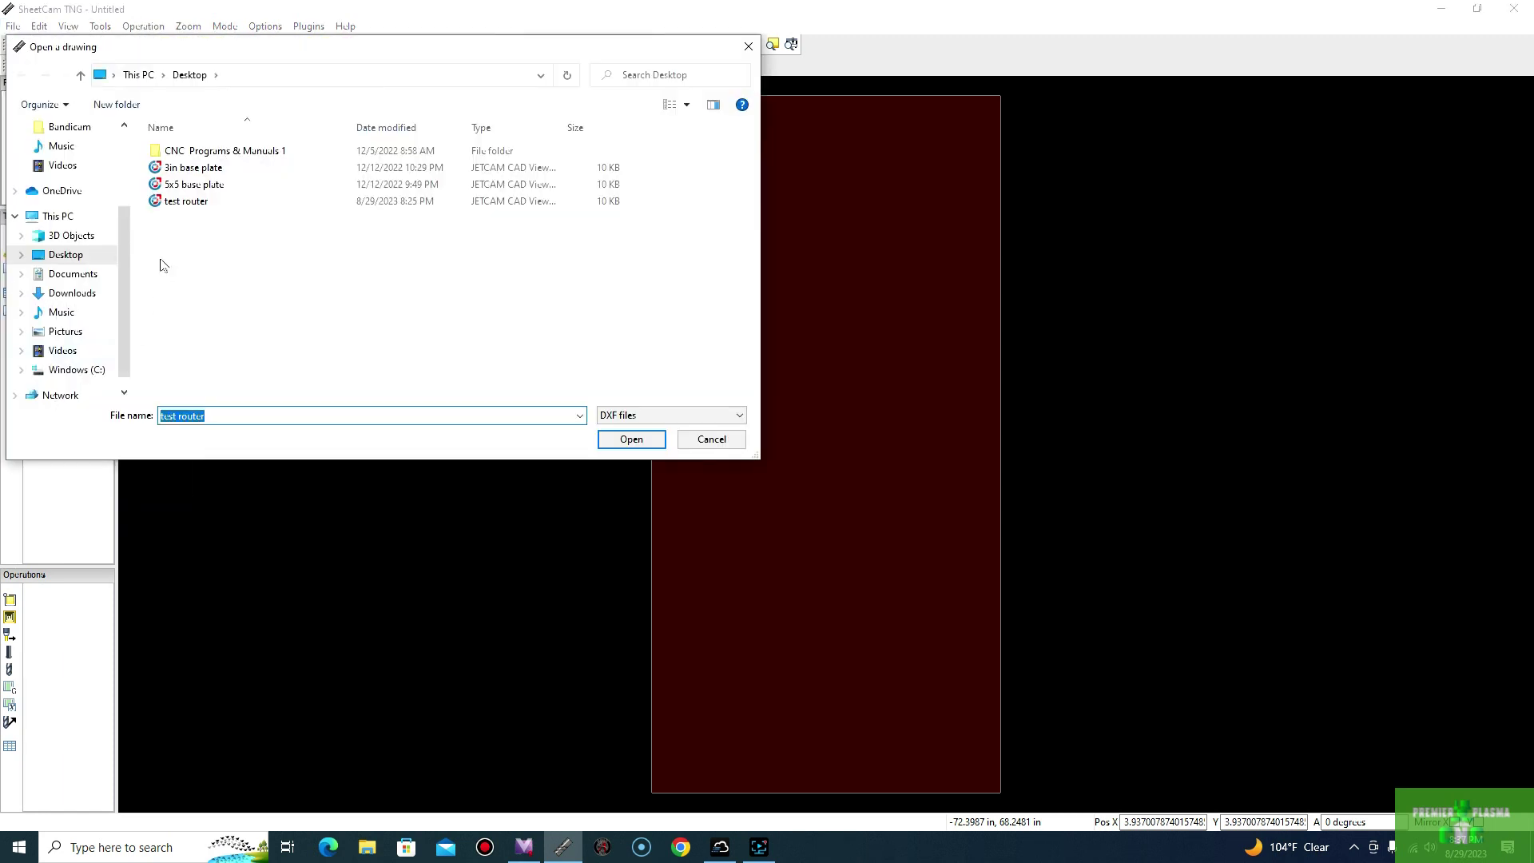
{"action": "left_click", "coordinate": [191, 203]}
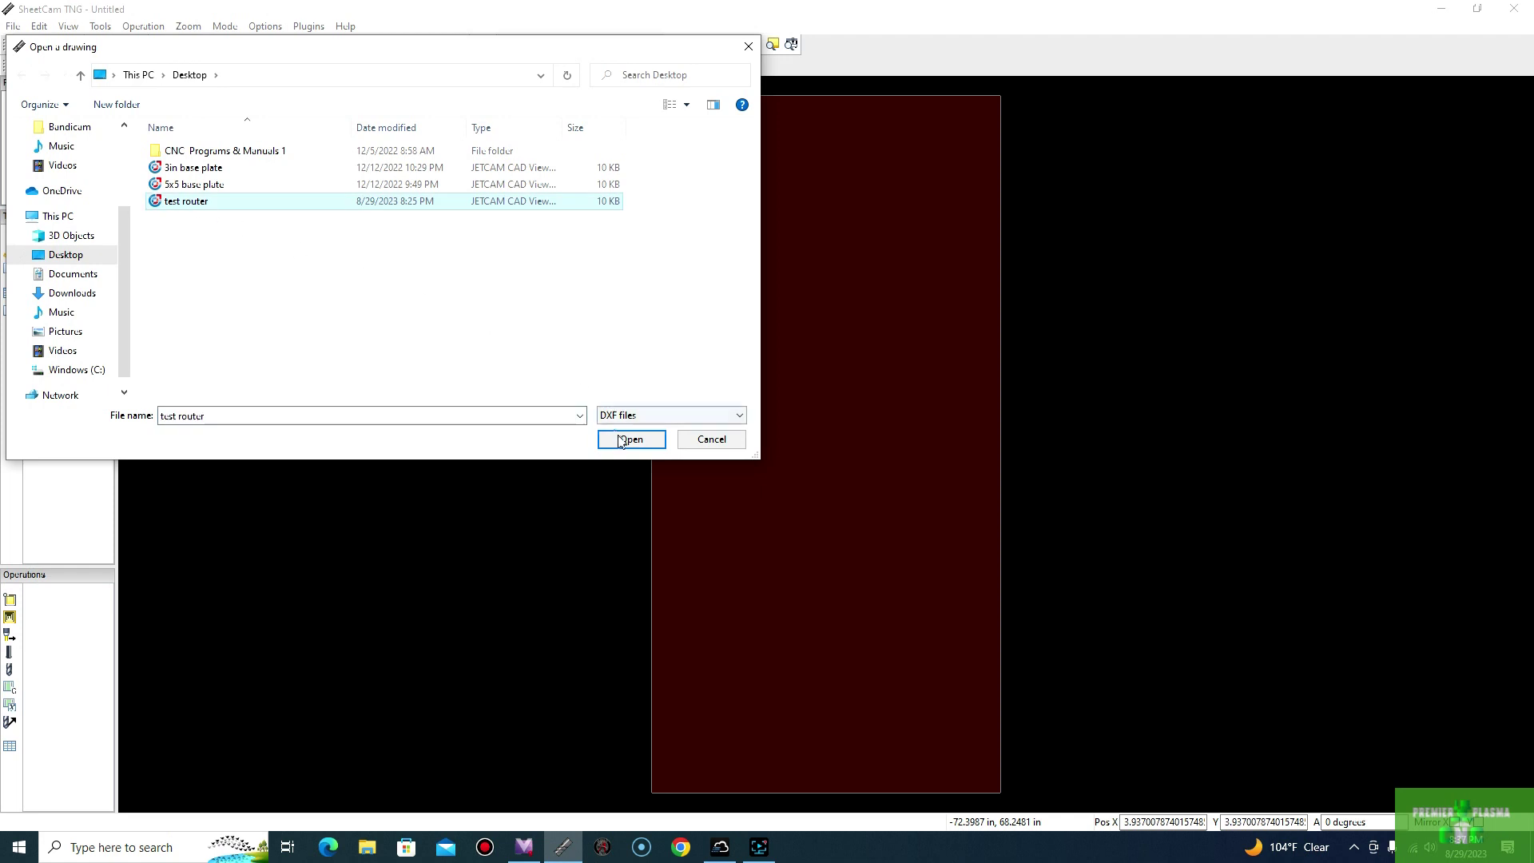
{"action": "left_click", "coordinate": [623, 441]}
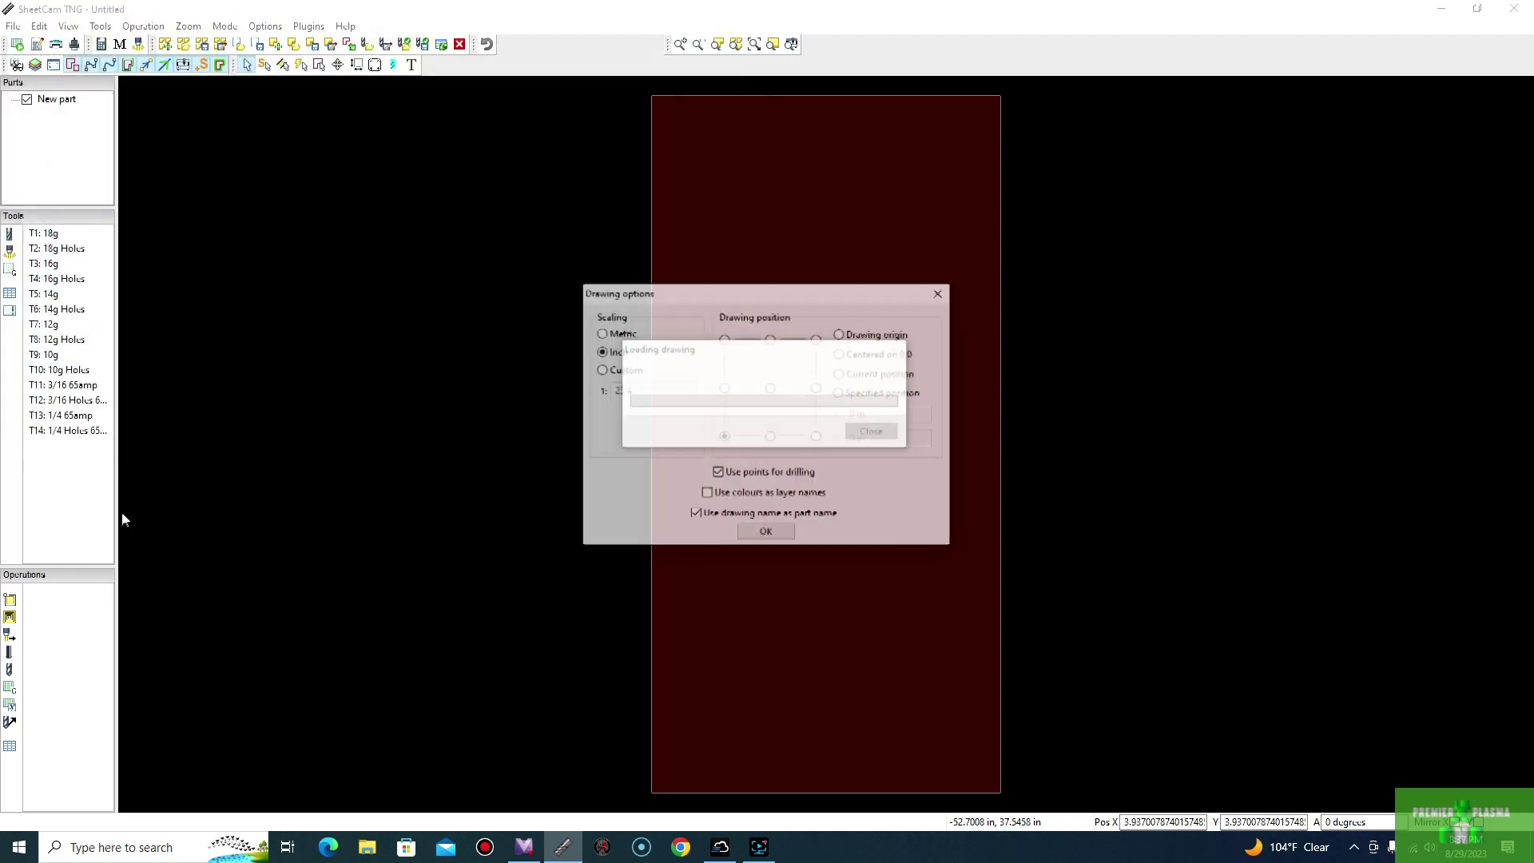
{"action": "left_click", "coordinate": [765, 534]}
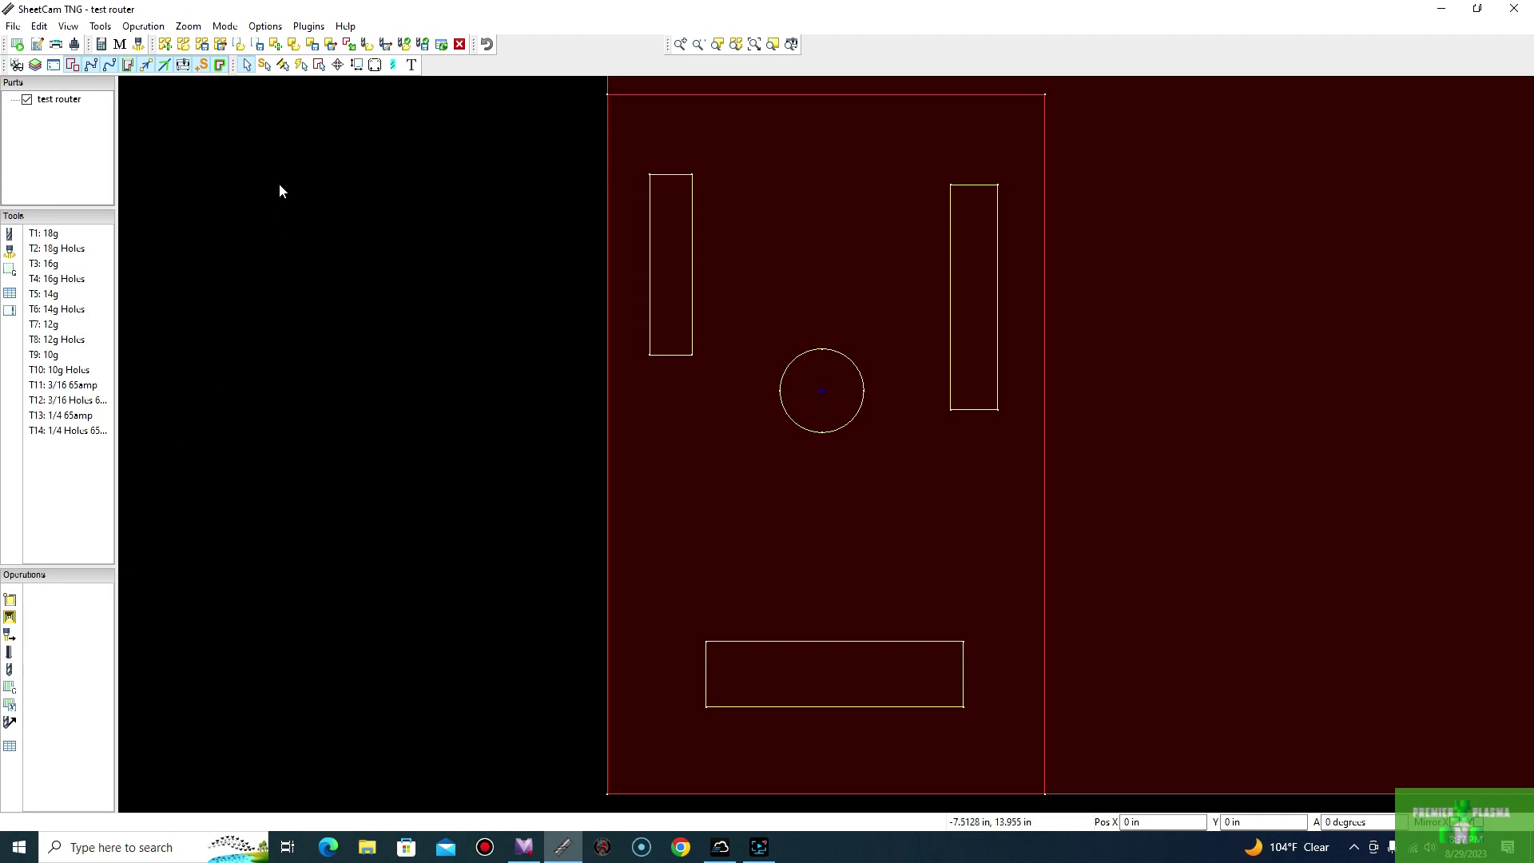
Check the machine type options for rotary cutting and jet cutting
{"action": "left_click", "coordinate": [265, 27]}
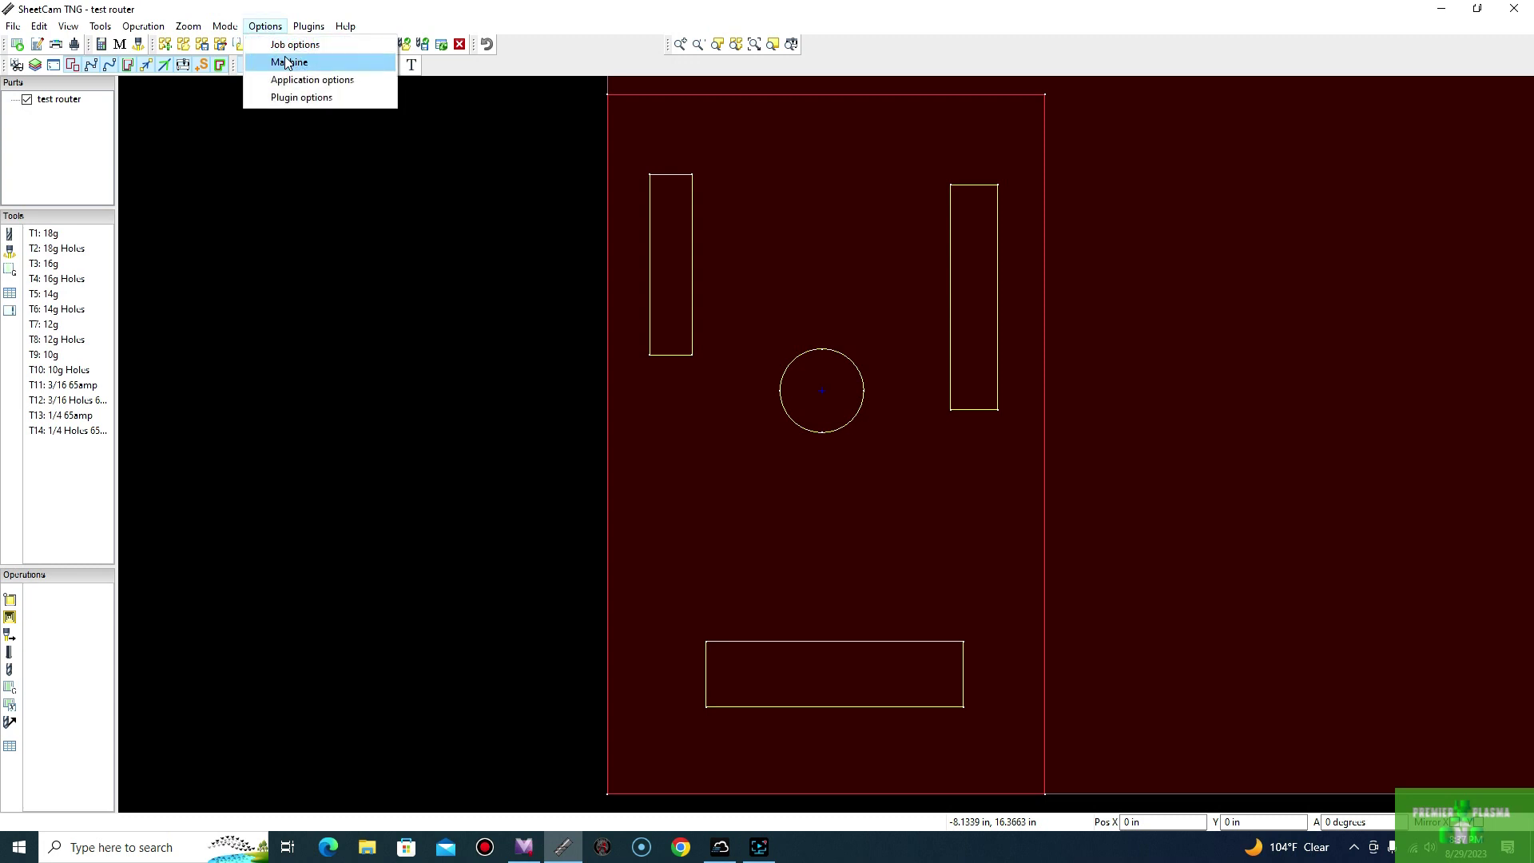
{"action": "left_click", "coordinate": [288, 62]}
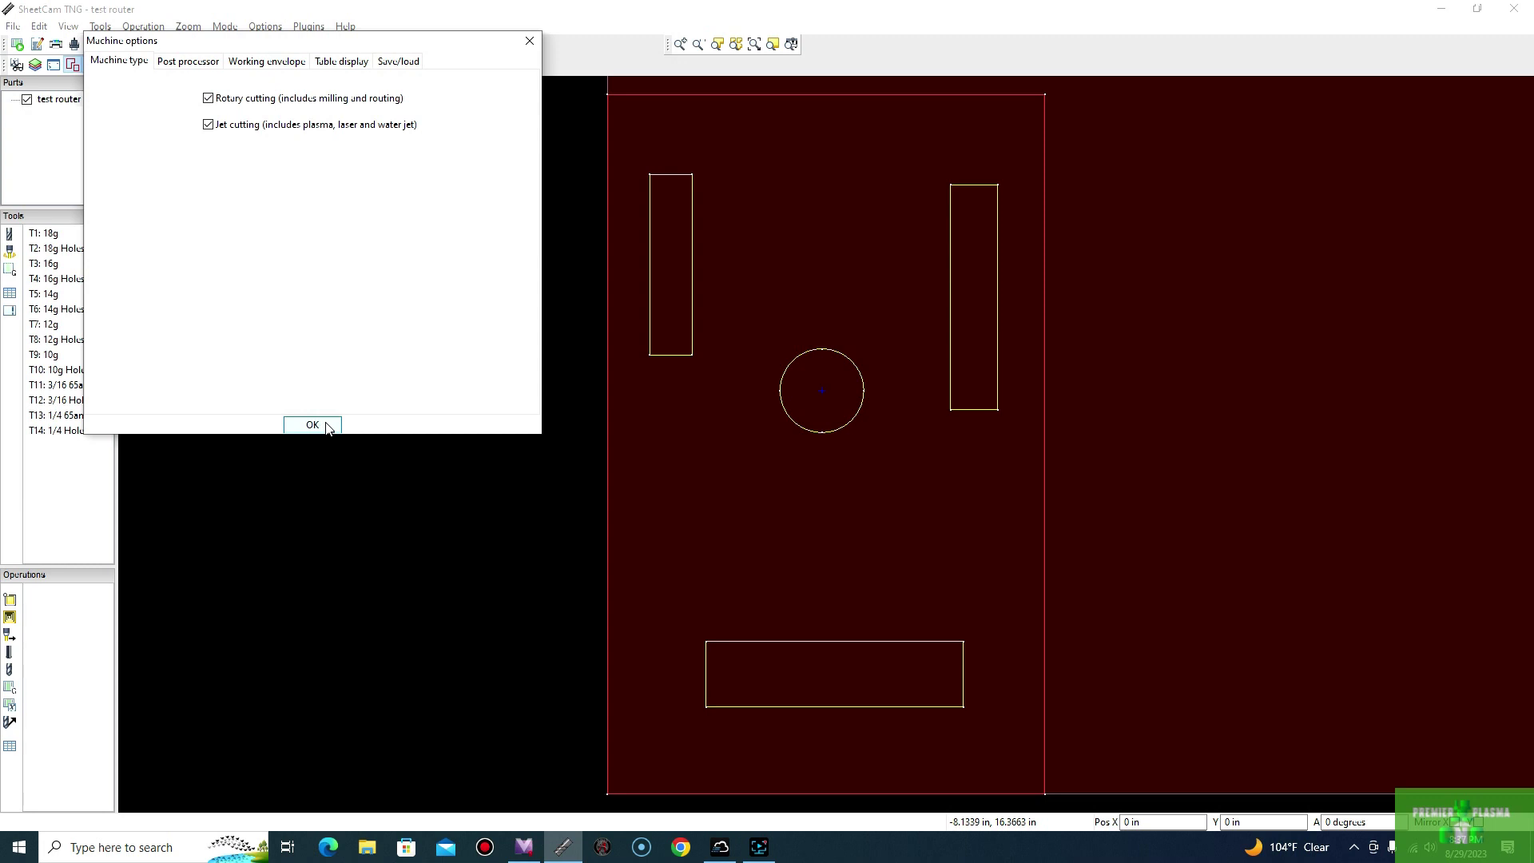
{"action": "left_click", "coordinate": [313, 425]}
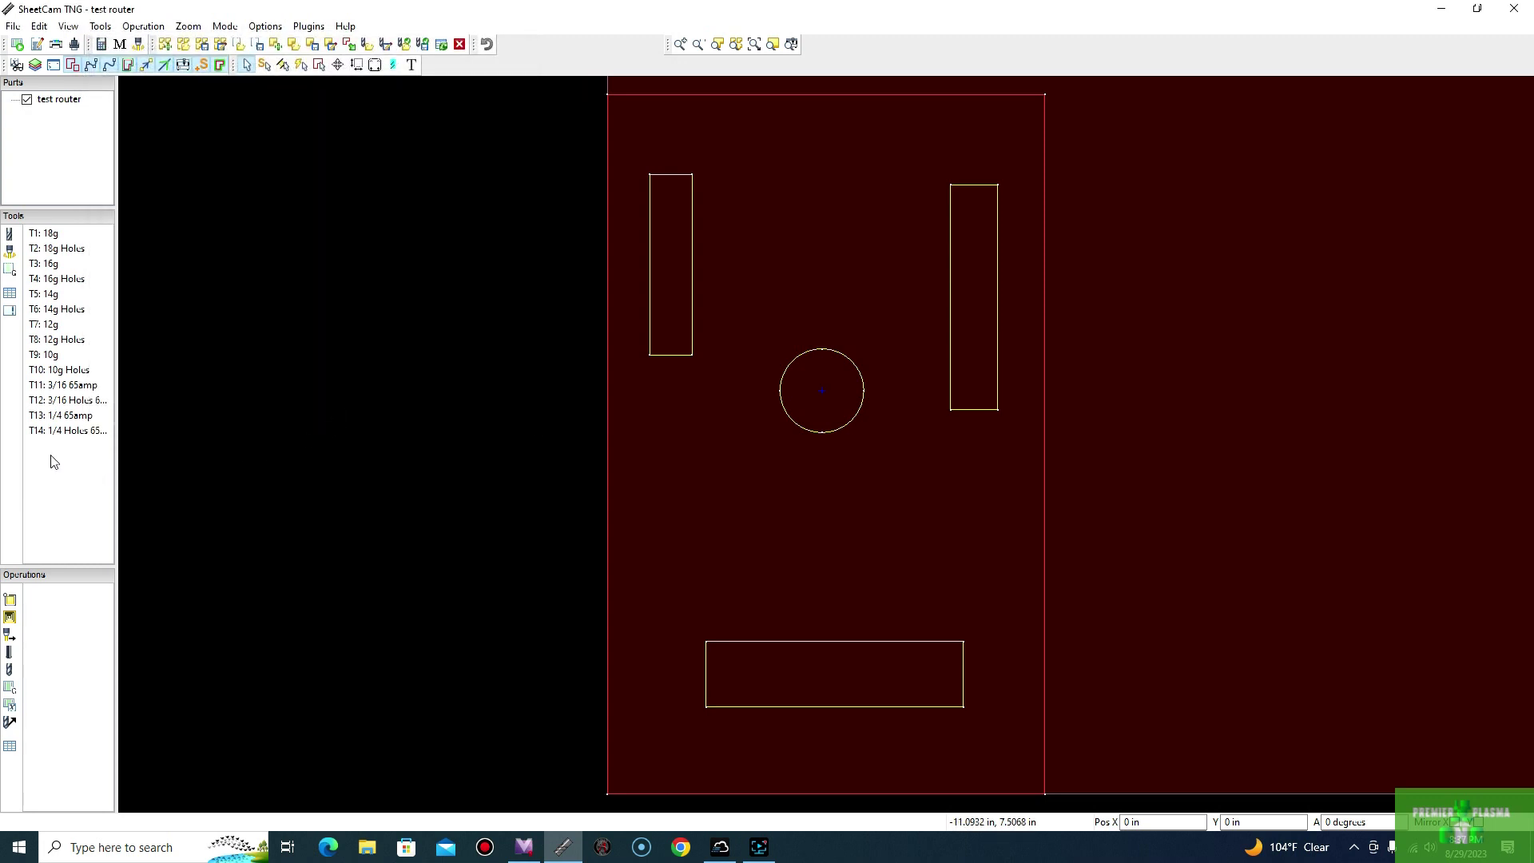
Create a new rotary tool, name it "Router 1/4 inch", and set its type to Mill/router
{"action": "left_click", "coordinate": [15, 236]}
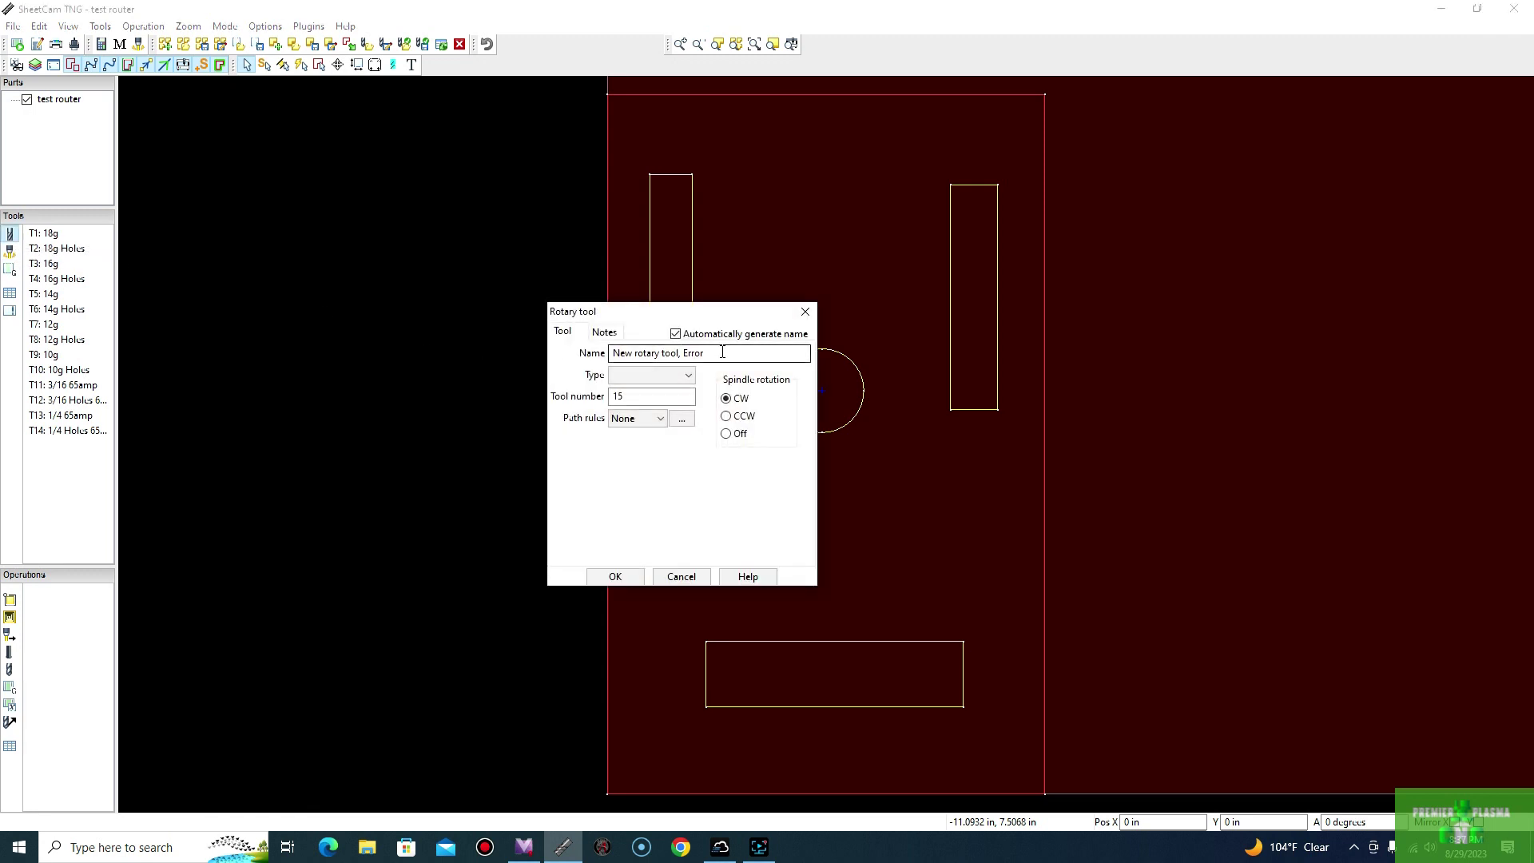
{"action": "left_click", "coordinate": [723, 351]}
{"action": "key", "text": "BackSpace"}
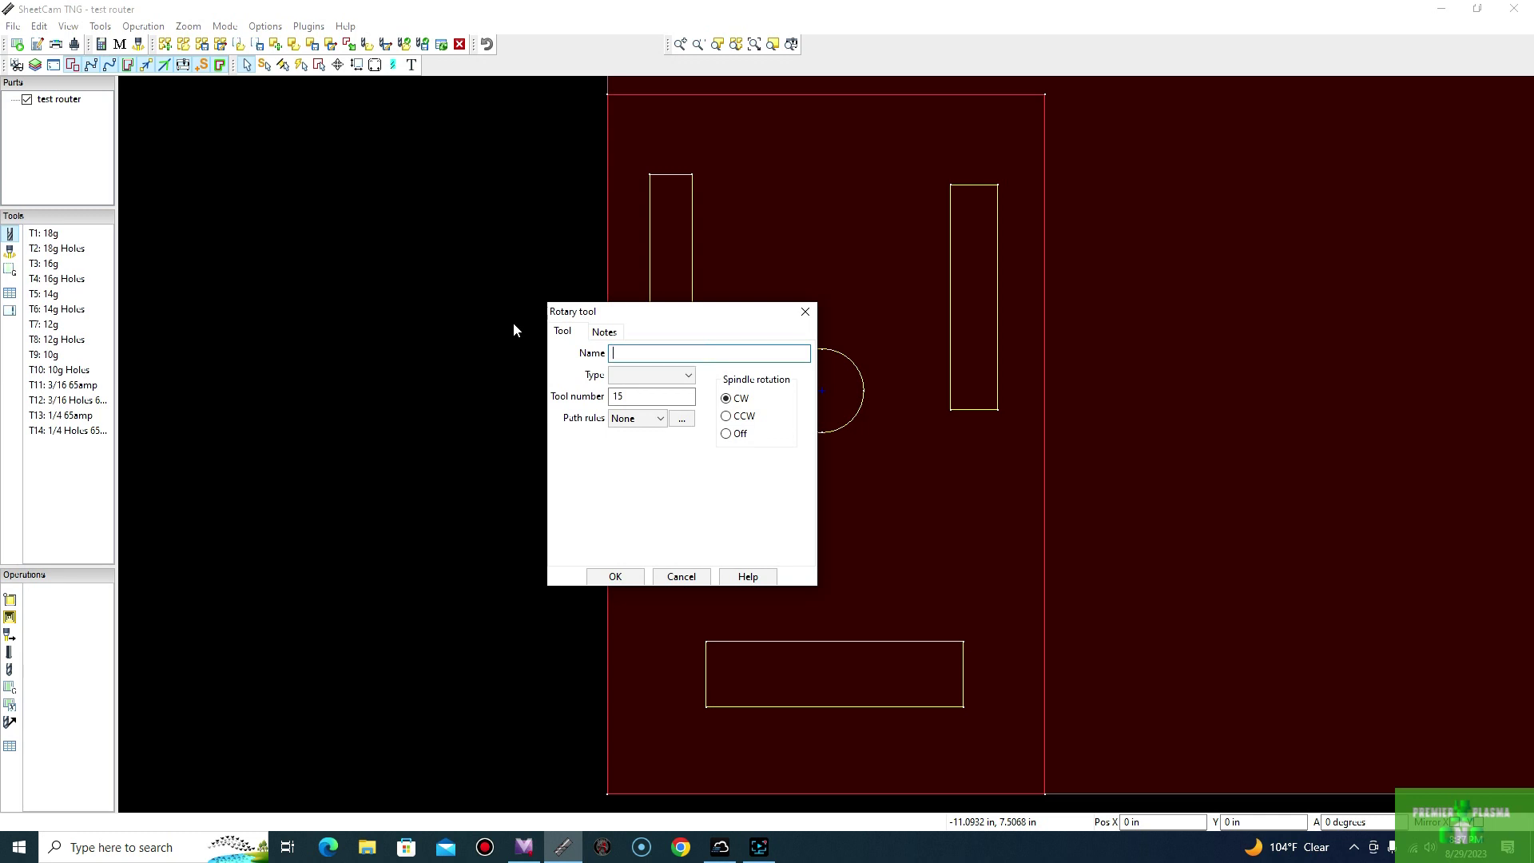
{"action": "type", "text": "Router"}
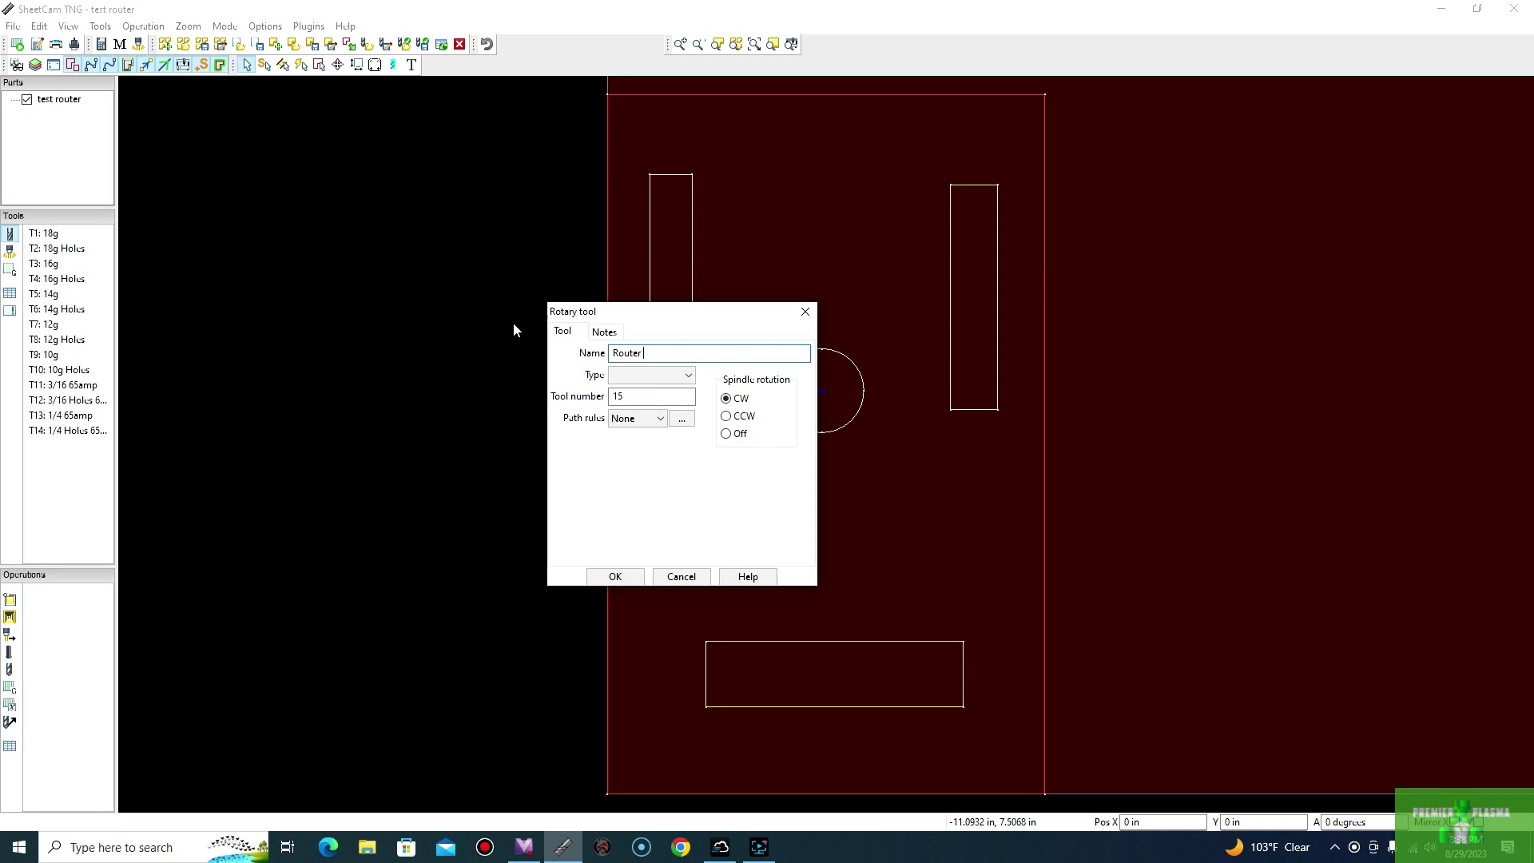
{"action": "type", "text": "1/4 inch"}
{"action": "left_click", "coordinate": [645, 375]}
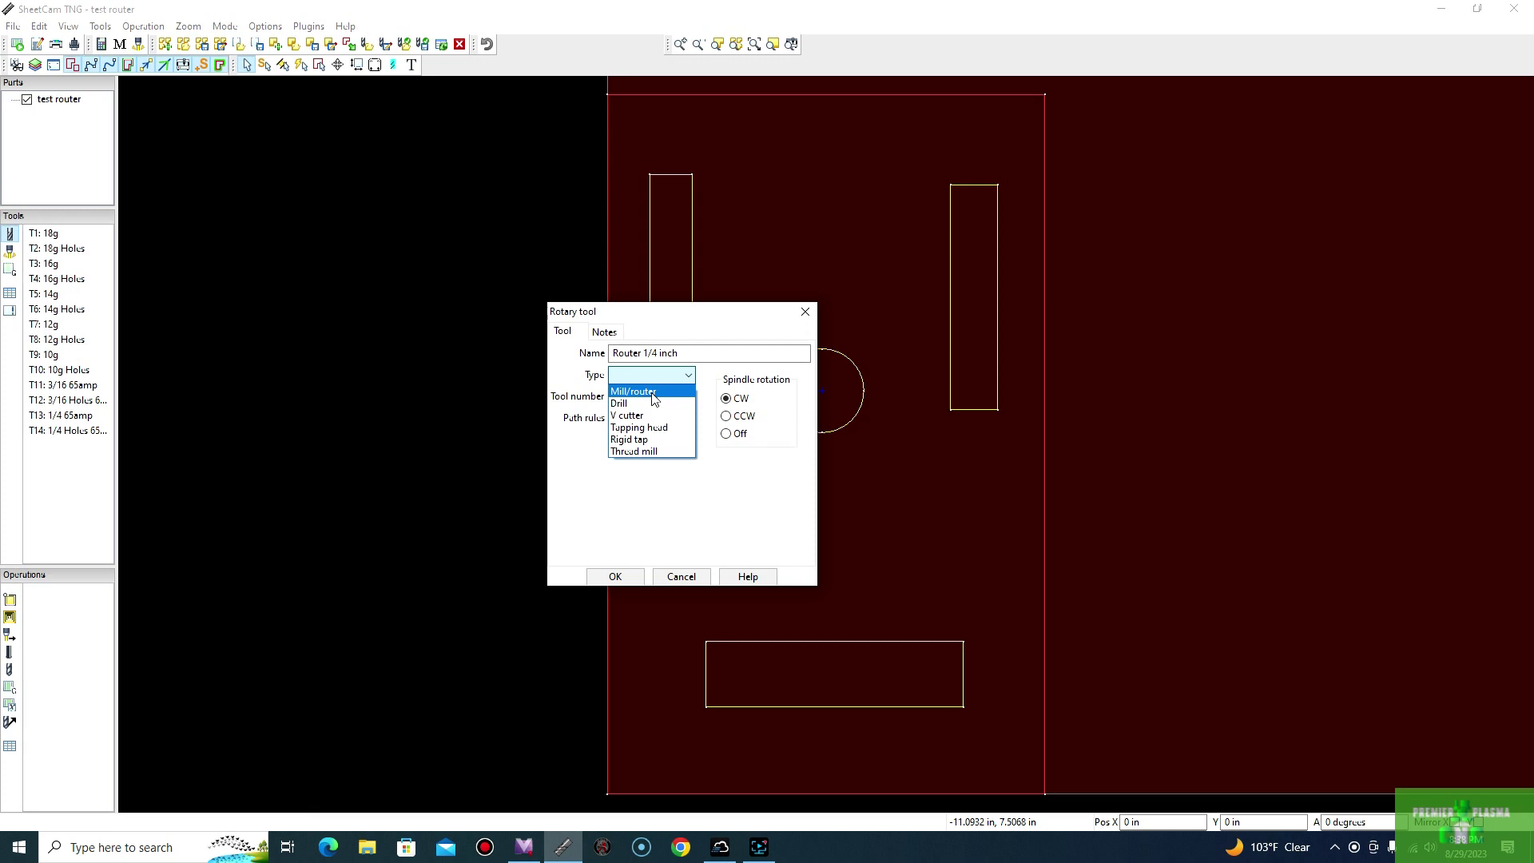
{"action": "left_click", "coordinate": [639, 392]}
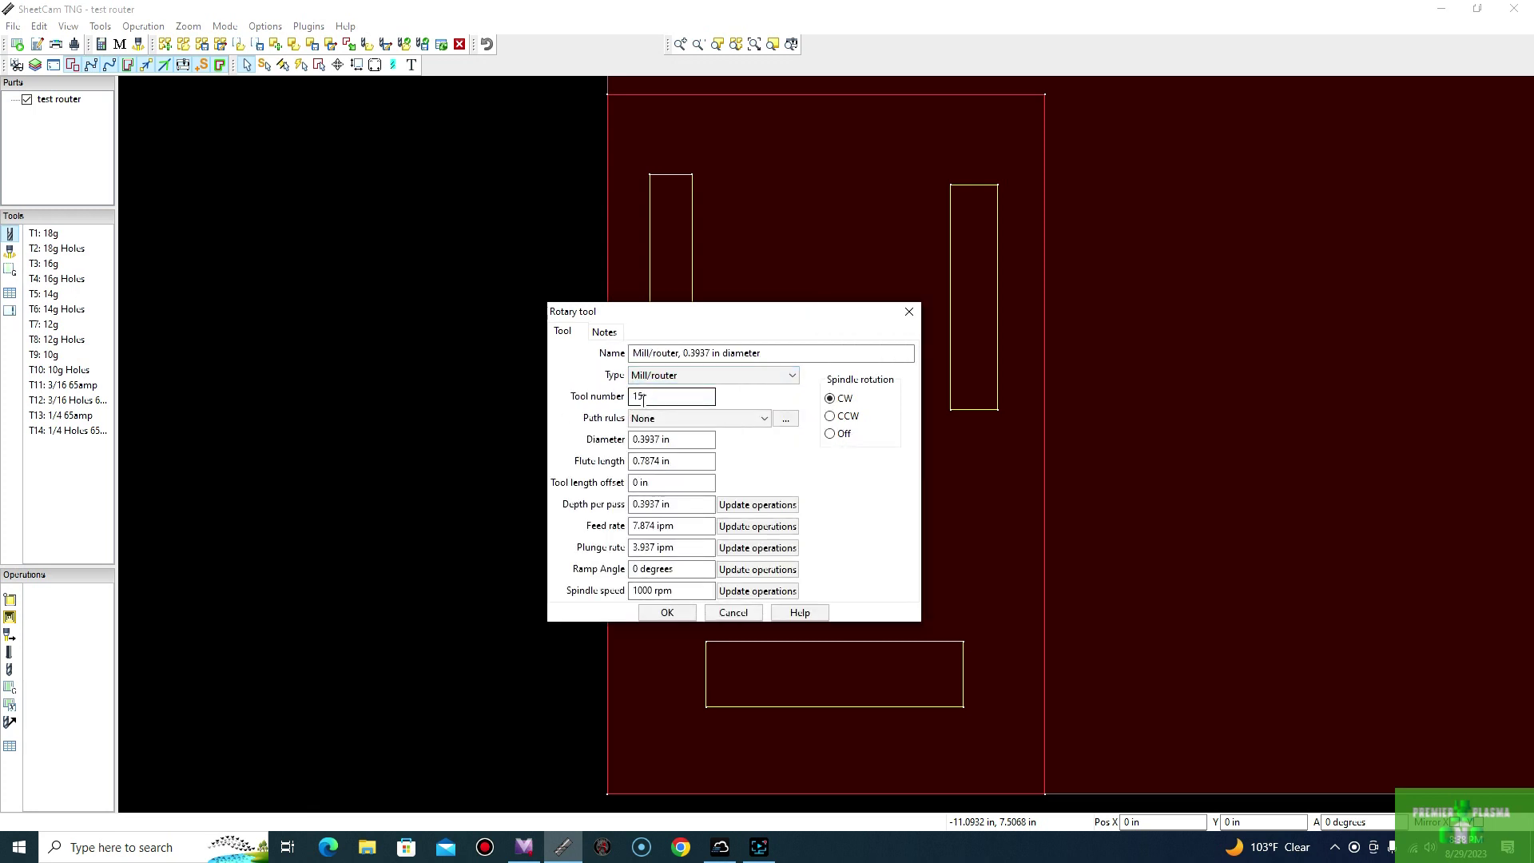
Set the router tool's diameter to 0.25 in and its flute length to 1 in
{"action": "left_click", "coordinate": [690, 438]}
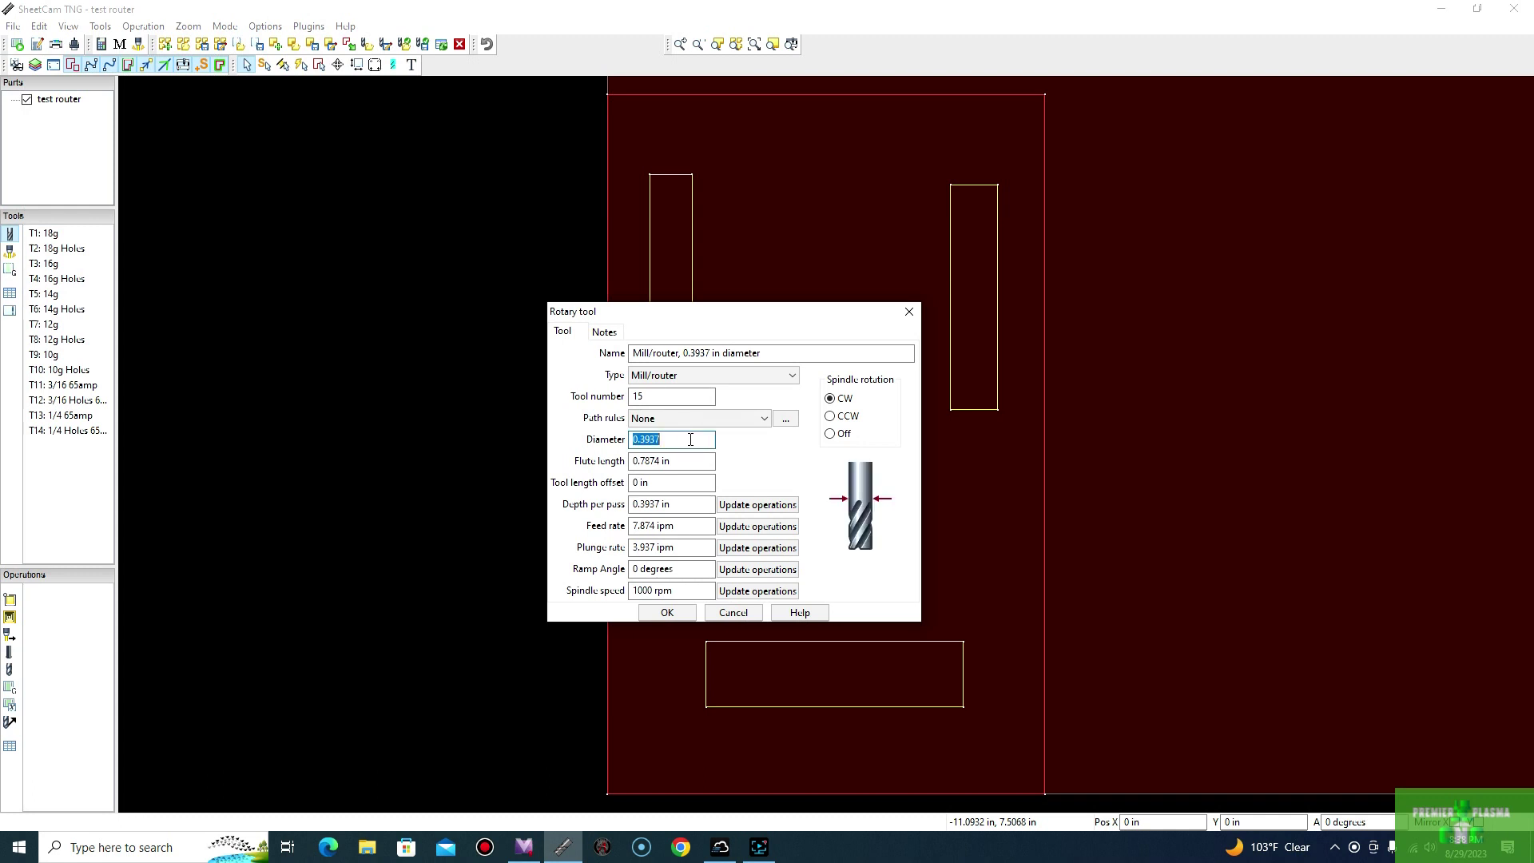
{"action": "key", "text": "BackSpace"}
{"action": "type", "text": ".25"}
{"action": "left_click", "coordinate": [707, 461]}
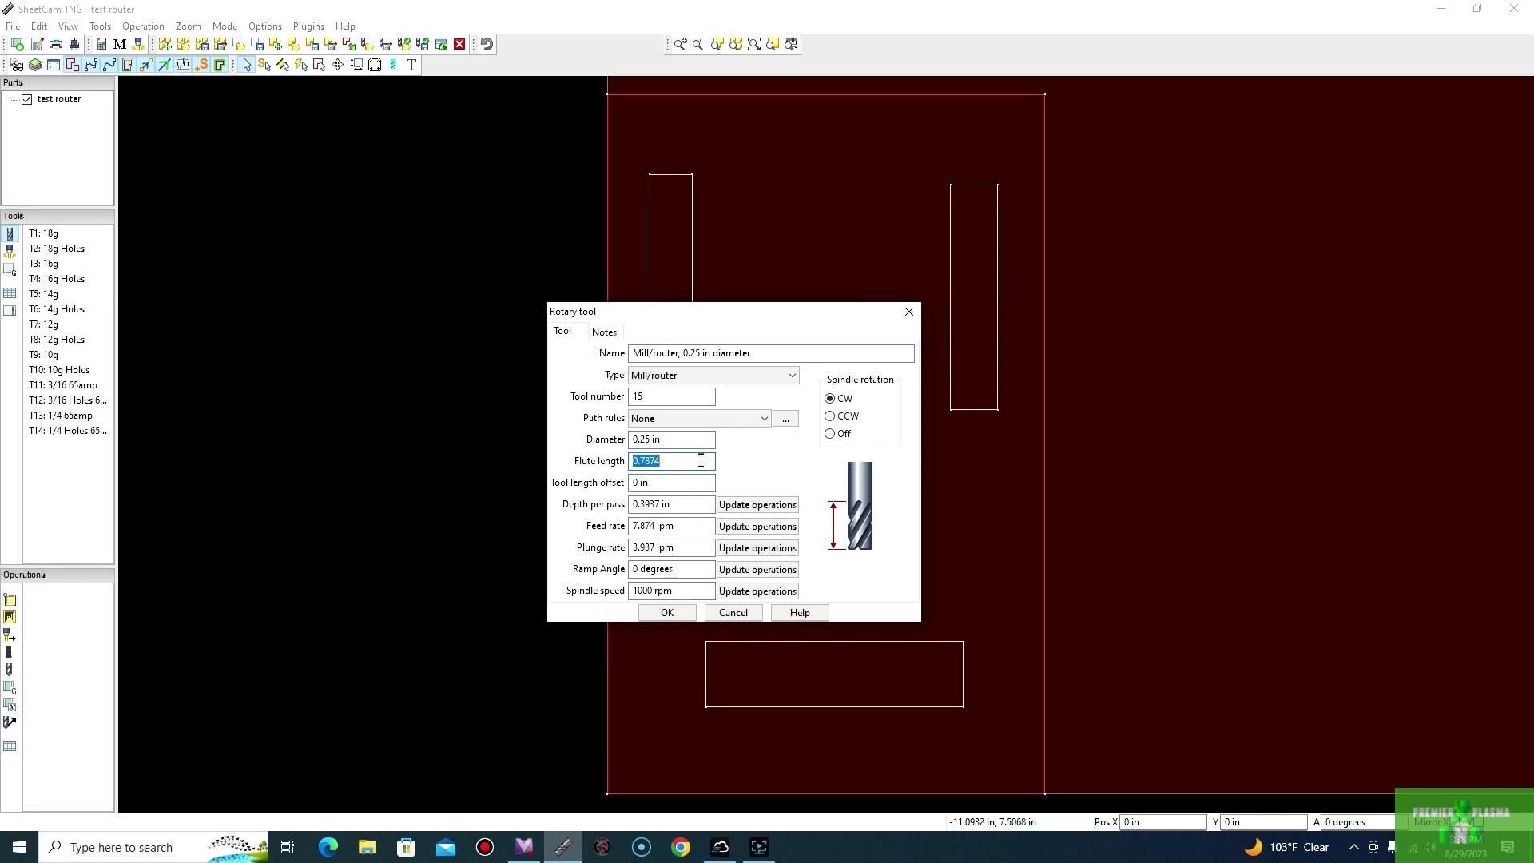
{"action": "type", "text": "1.00"}
Set the router tool's depth per pass to 0.125 in and its feed rate to 80 ipm
{"action": "left_click", "coordinate": [675, 485]}
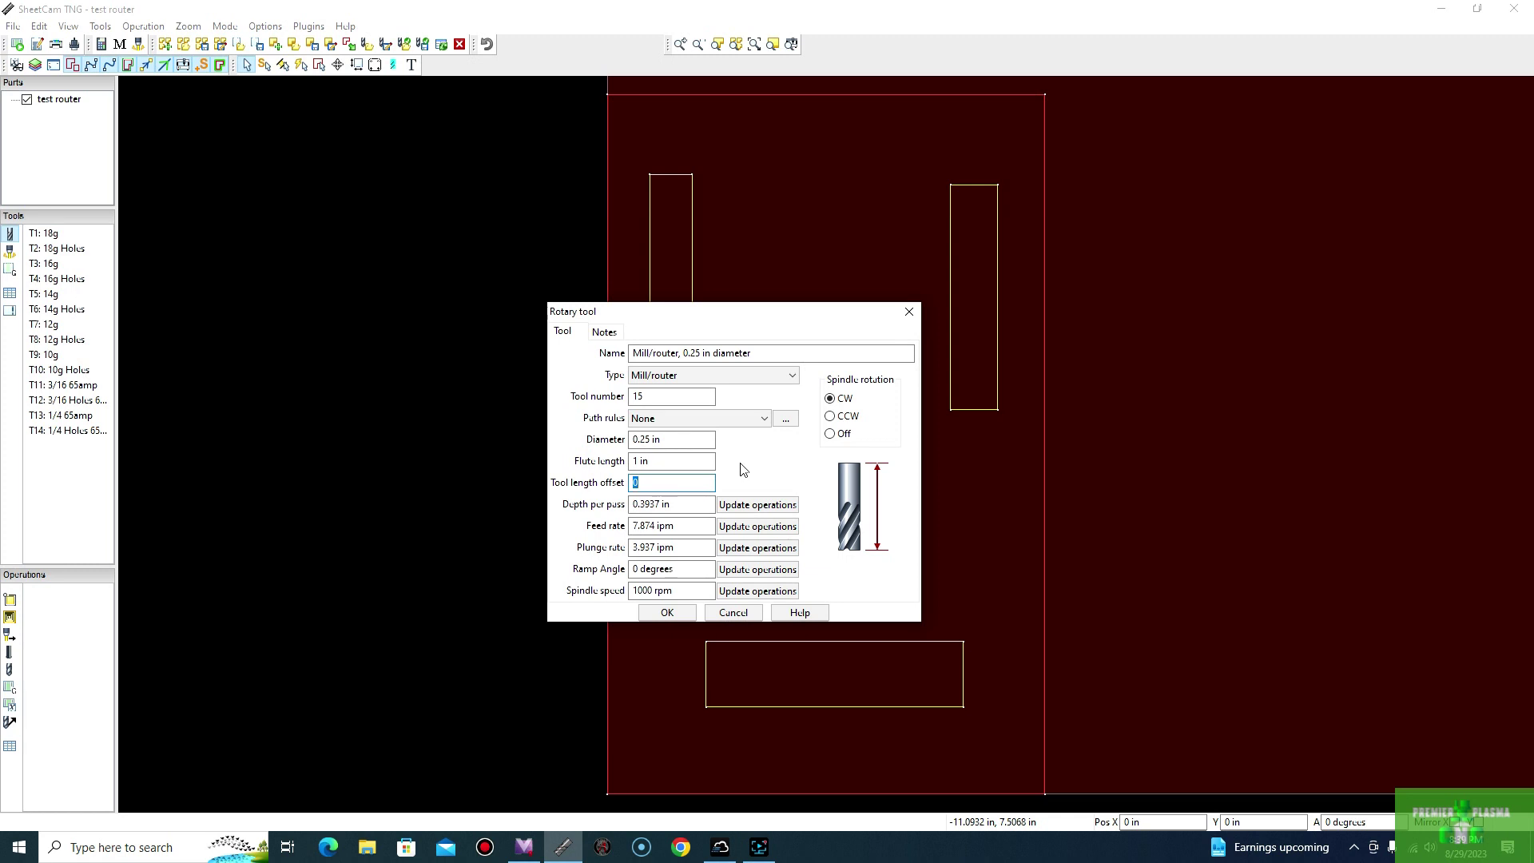
{"action": "left_click", "coordinate": [692, 509]}
{"action": "key", "text": "BackSpace"}
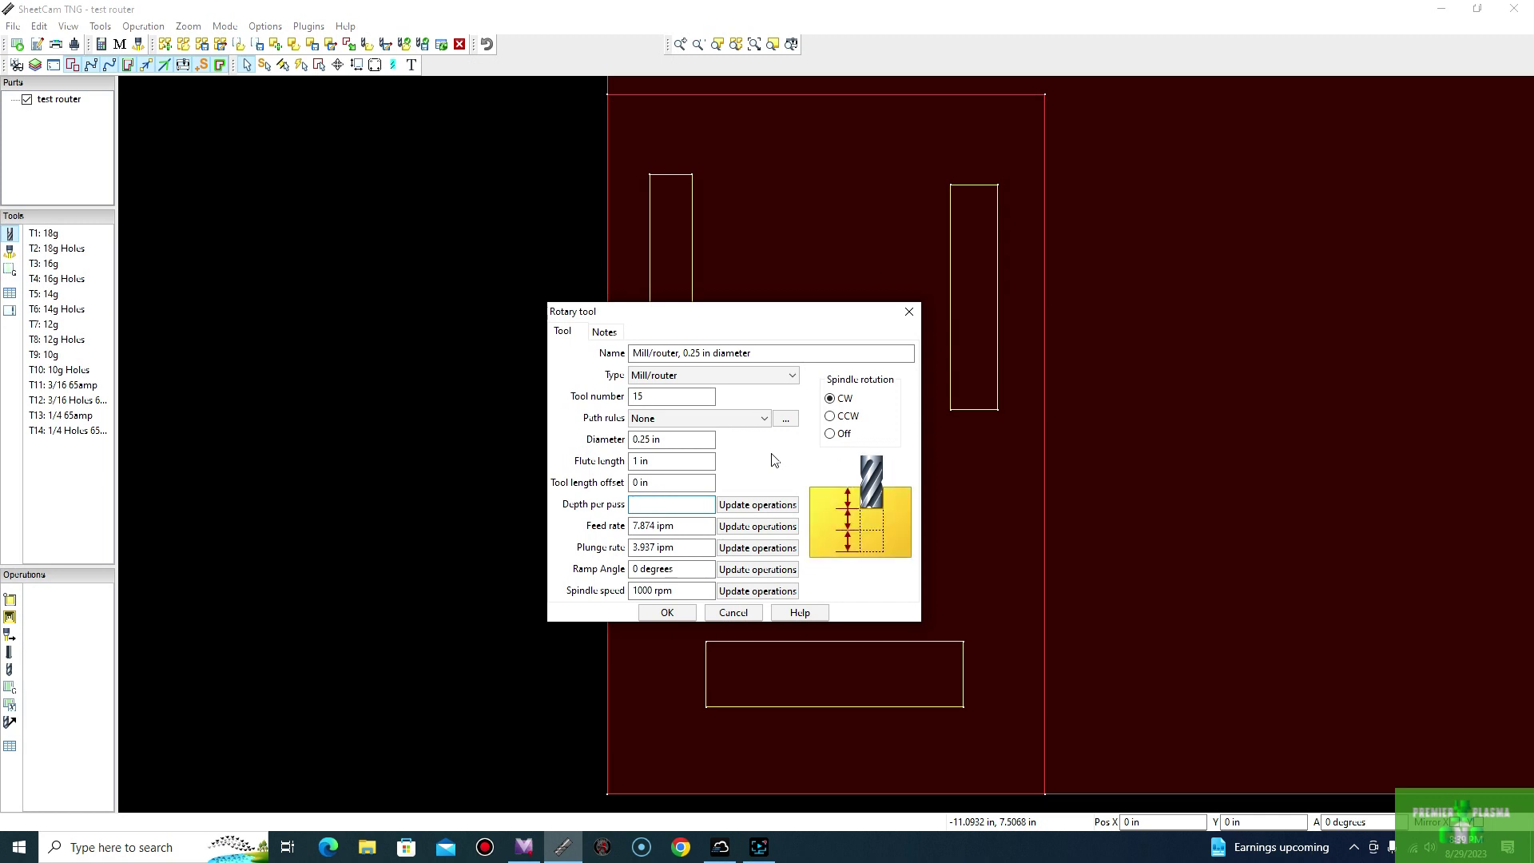
{"action": "type", "text": ".125"}
{"action": "left_click", "coordinate": [688, 526]}
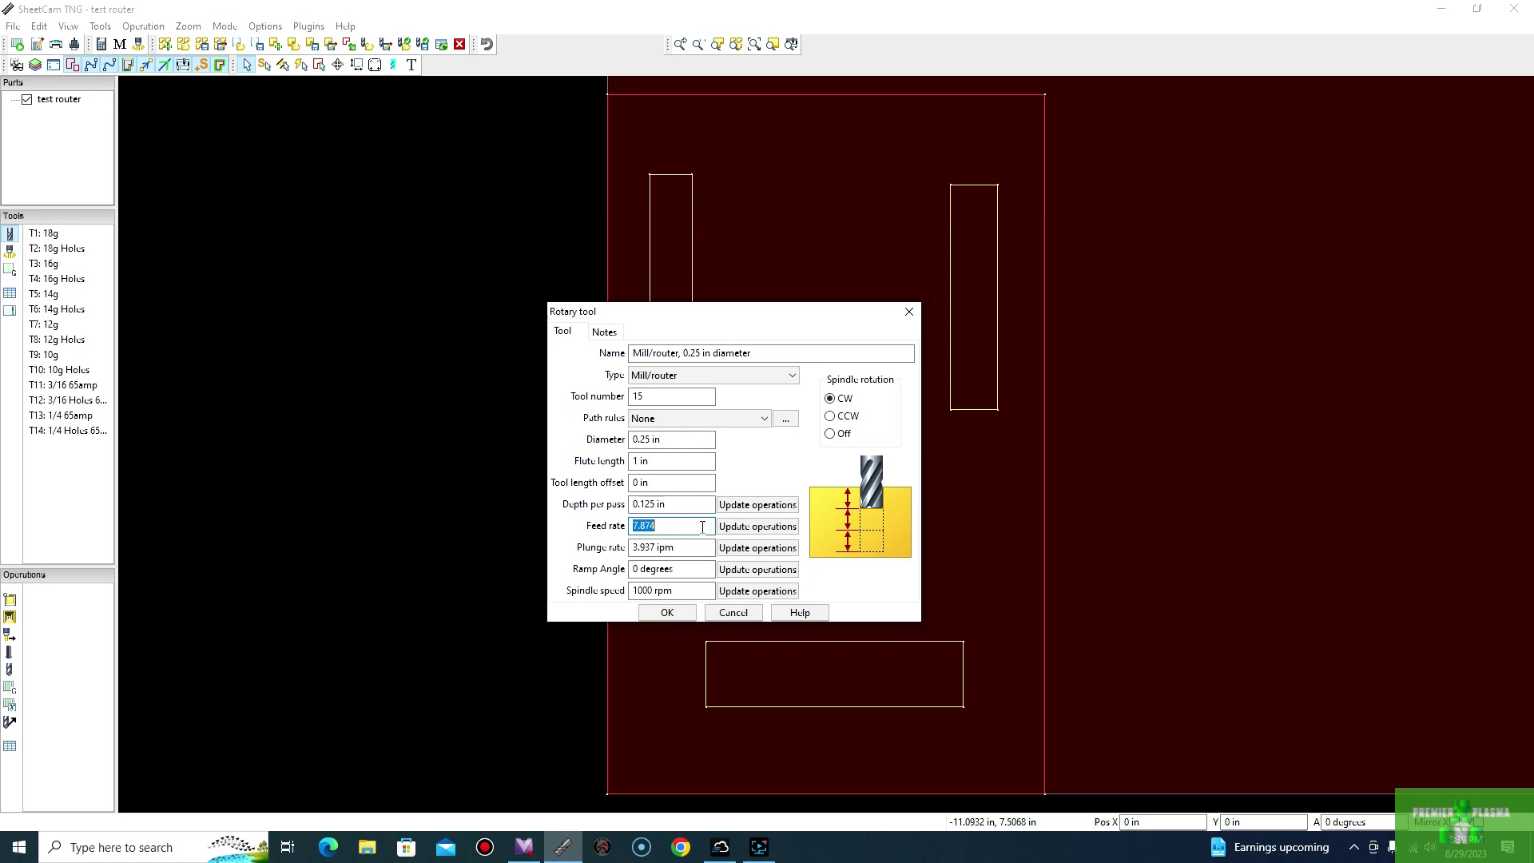
{"action": "type", "text": "80"}
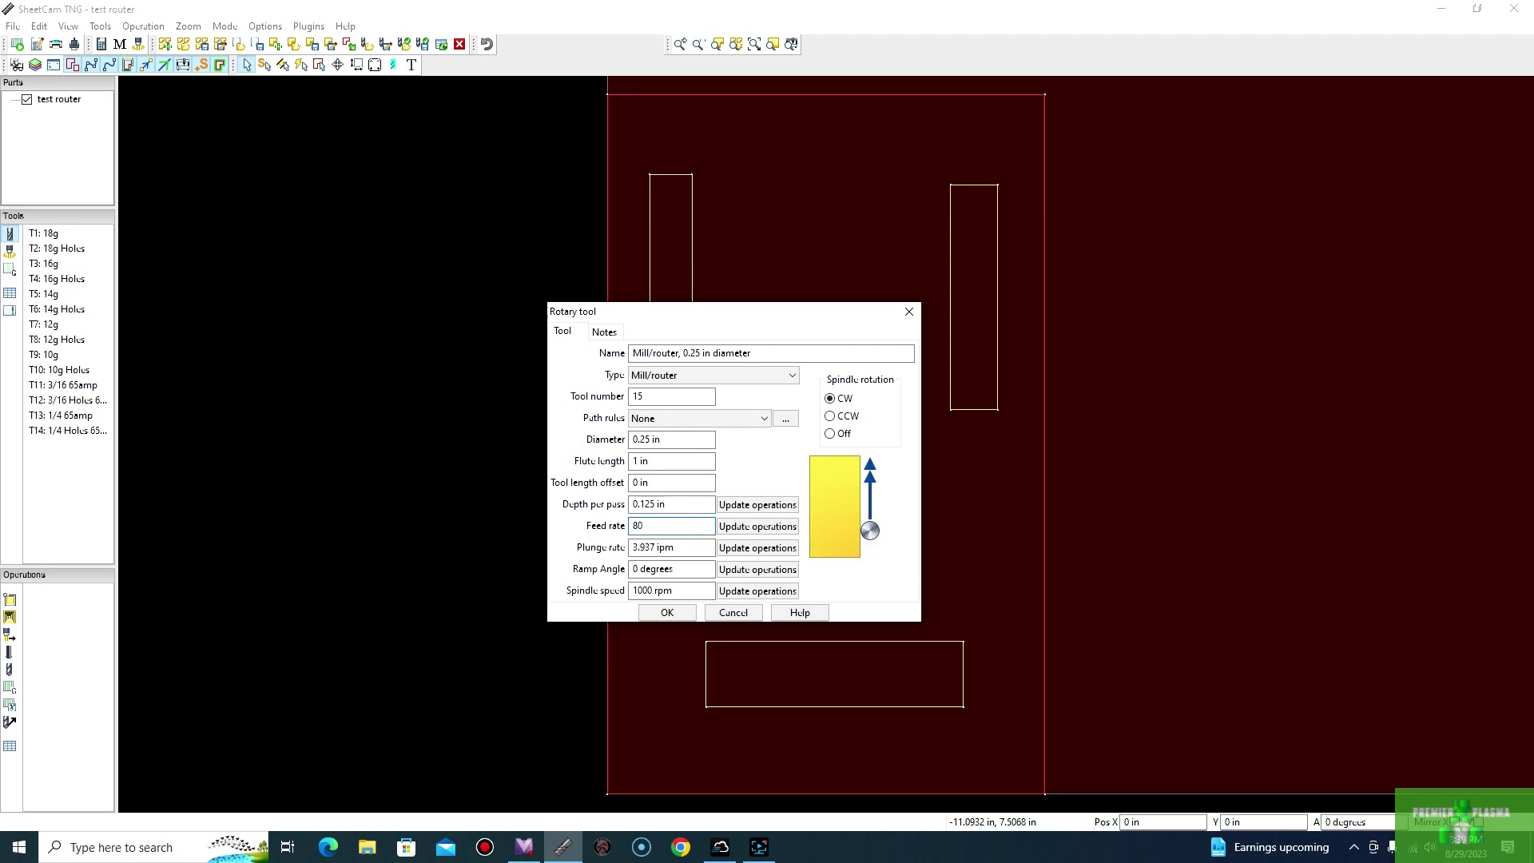
Set the router tool's plunge rate to 10 ipm and save the tool with the default ramp angle and spindle speed
{"action": "left_click", "coordinate": [687, 550]}
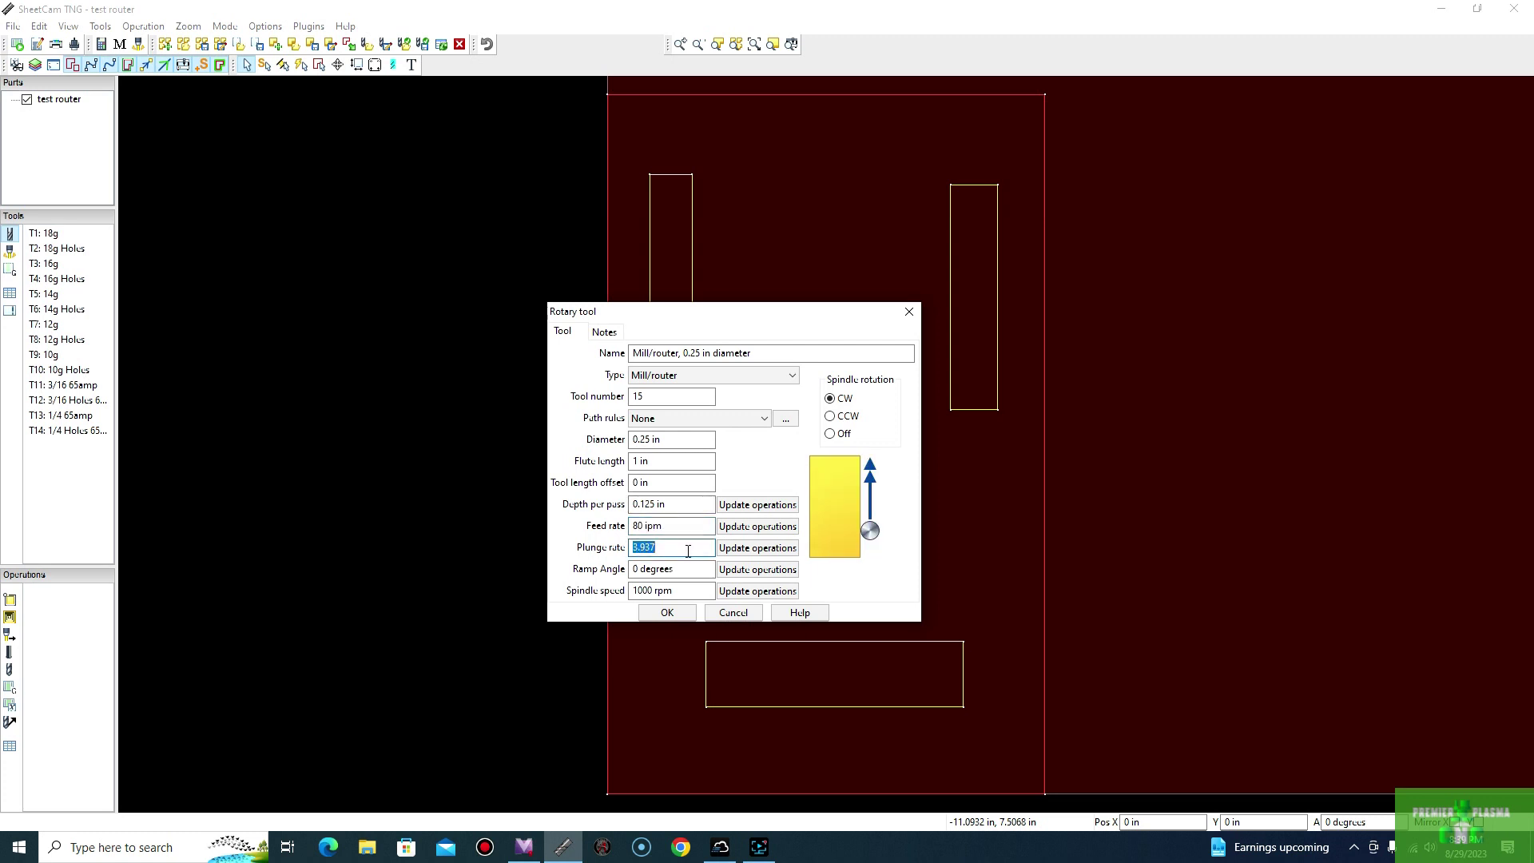
{"action": "type", "text": "10"}
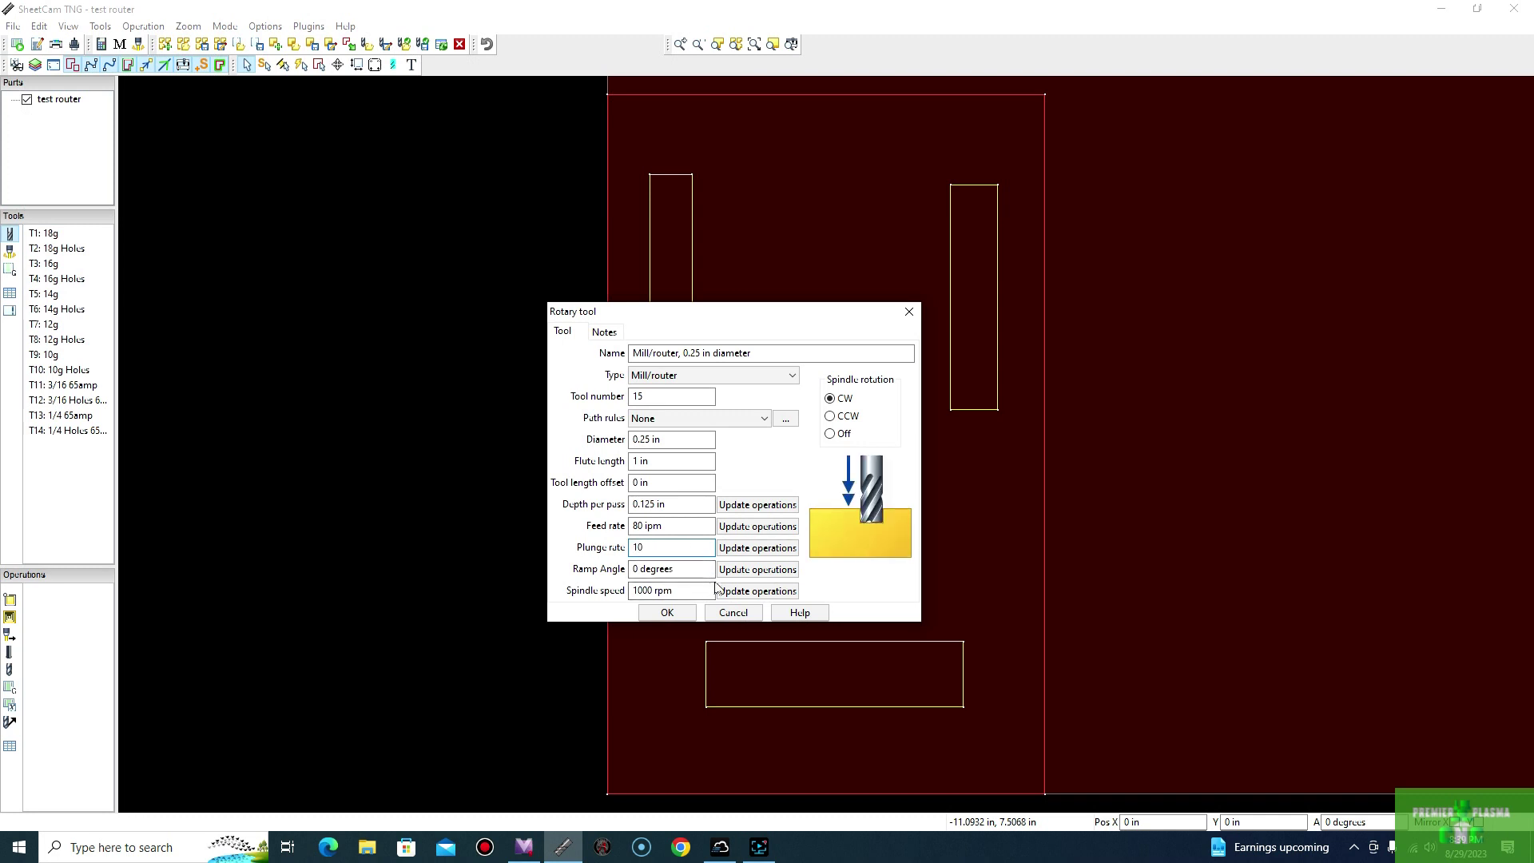
{"action": "left_click", "coordinate": [675, 569]}
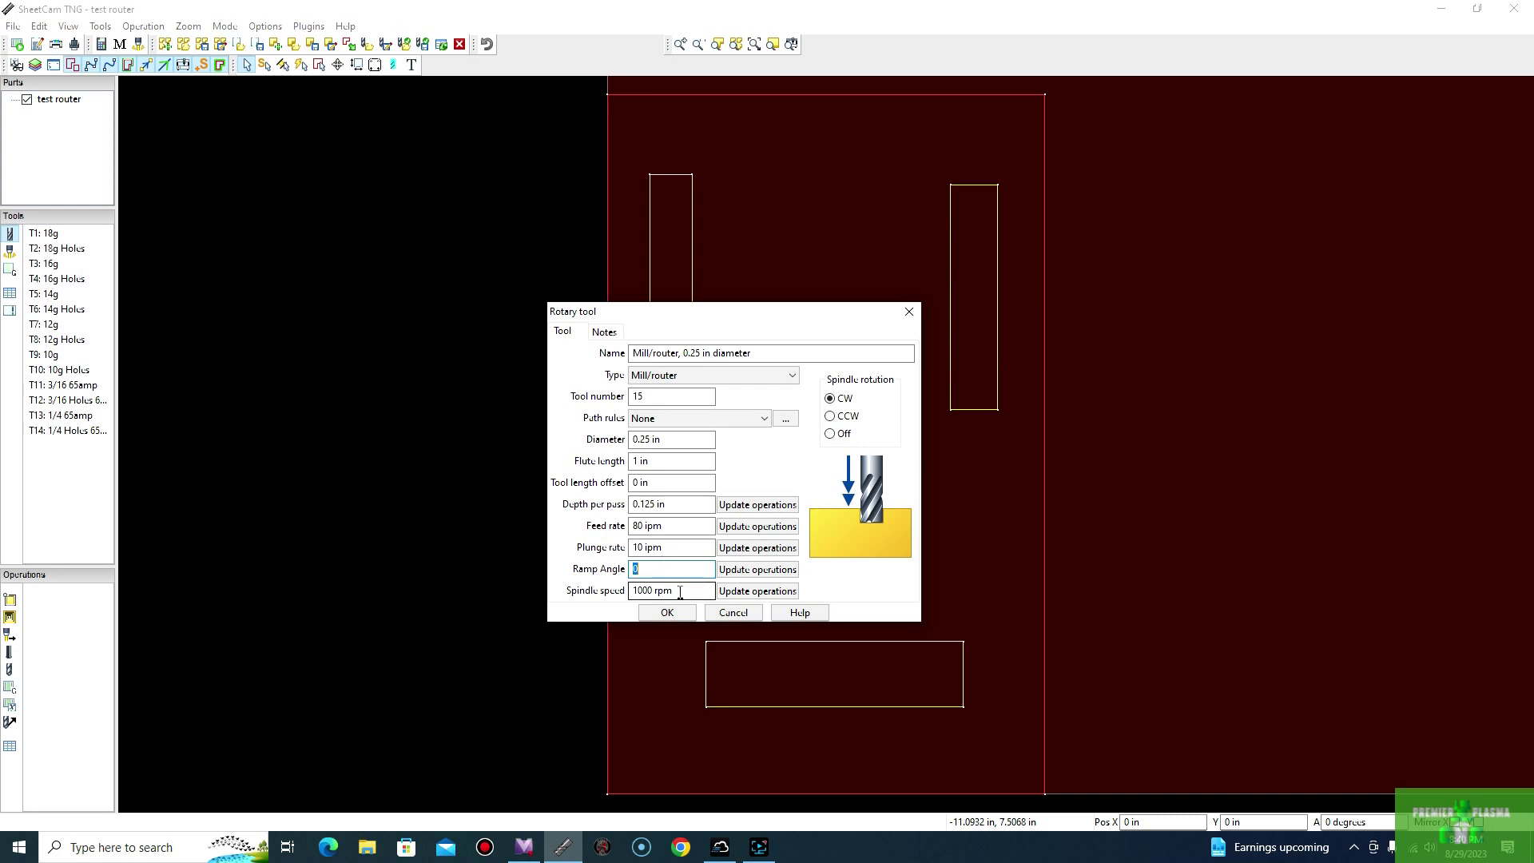
{"action": "left_click", "coordinate": [681, 592]}
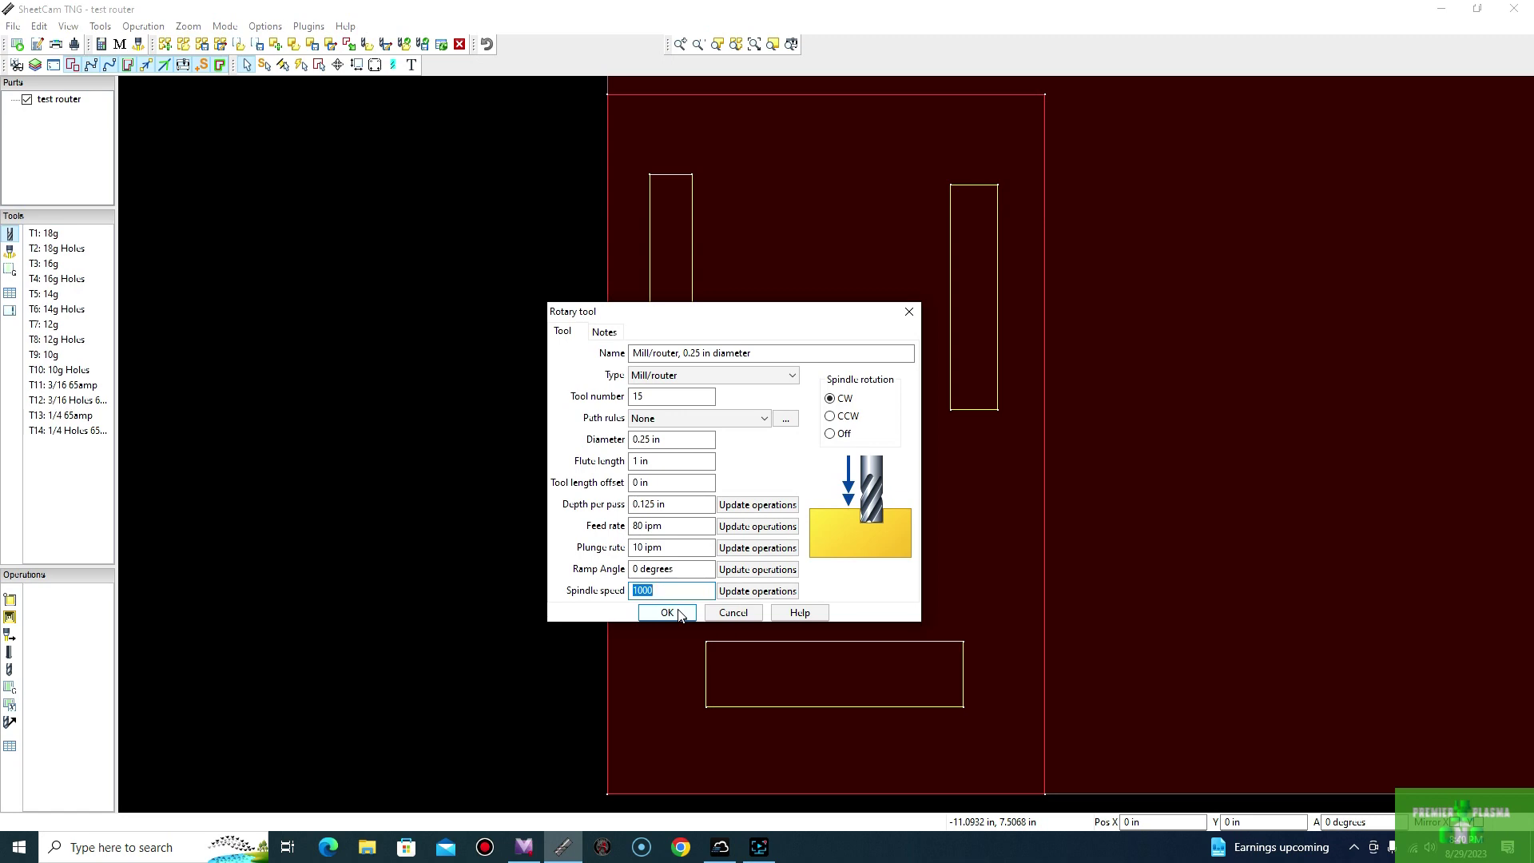
{"action": "left_click", "coordinate": [667, 613]}
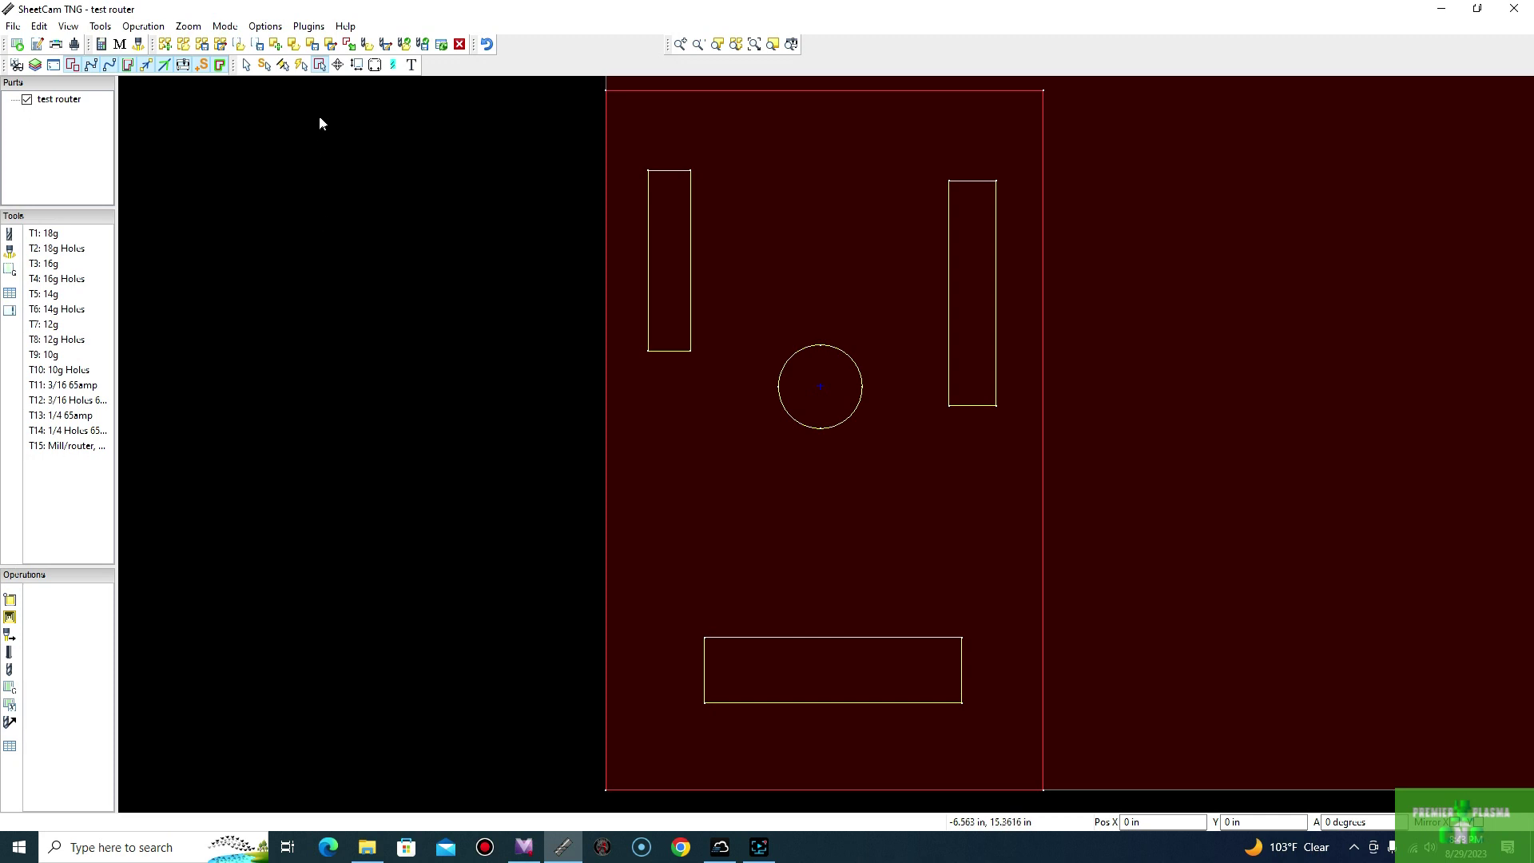
Move the part's outer rectangular contour to a new layer named "outside"
{"action": "left_click", "coordinate": [319, 65]}
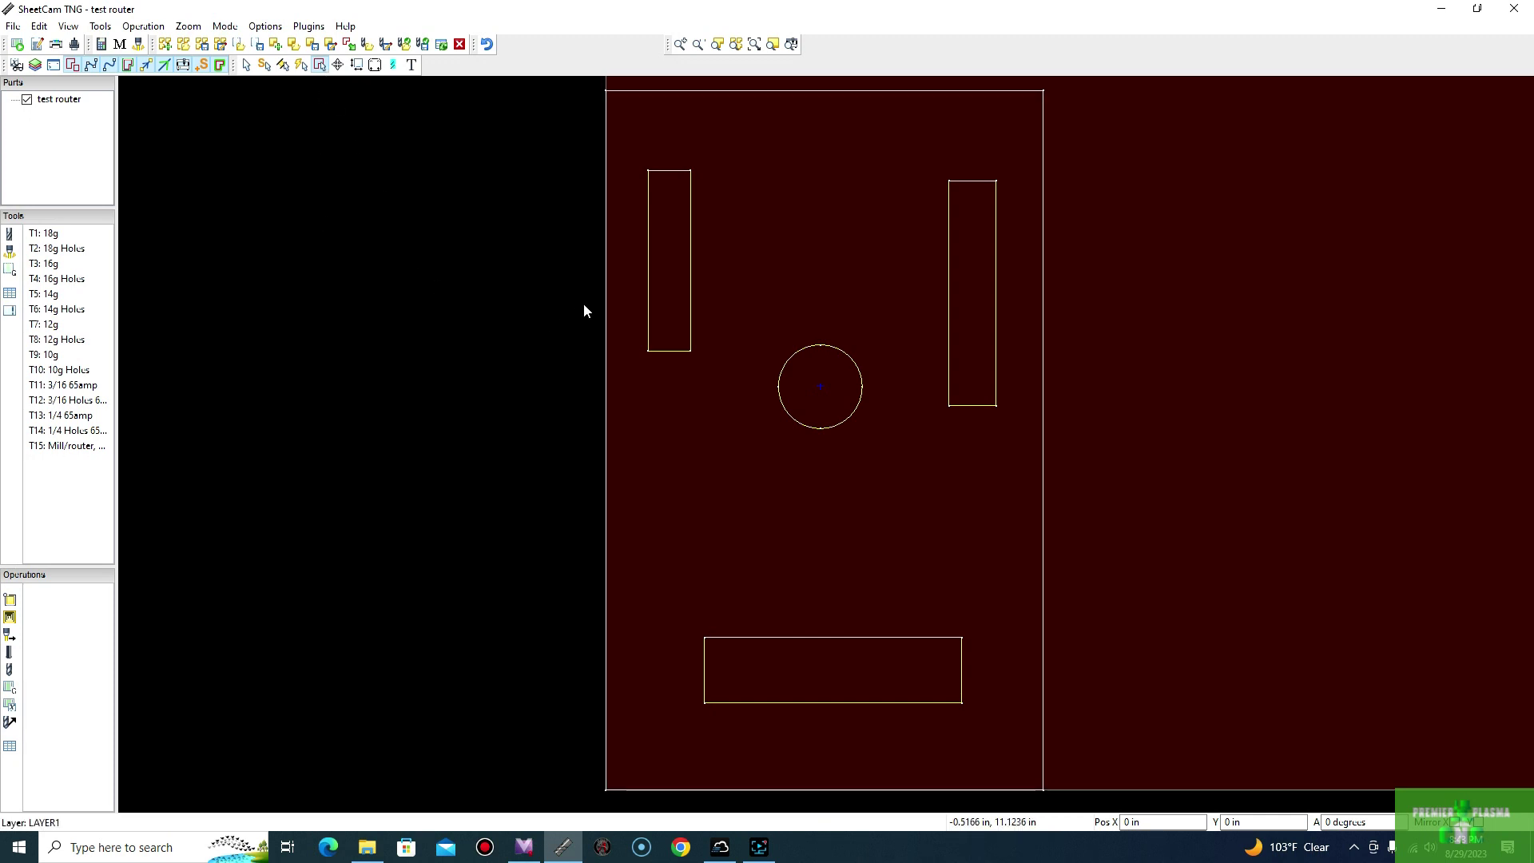
{"action": "right_click", "coordinate": [638, 92]}
{"action": "mouse_move", "coordinate": [679, 106]}
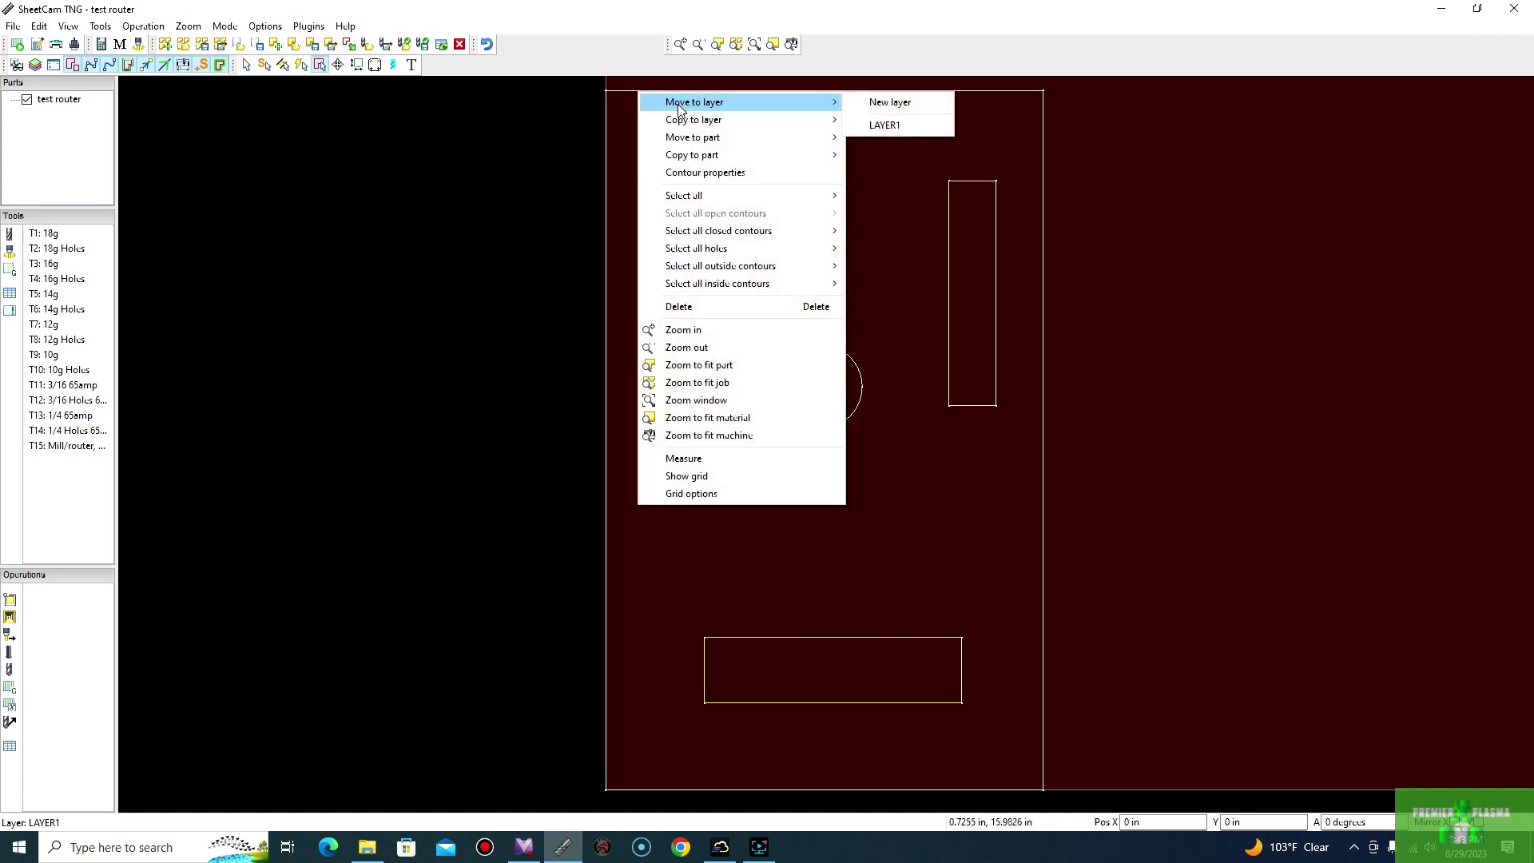
{"action": "left_click", "coordinate": [881, 104]}
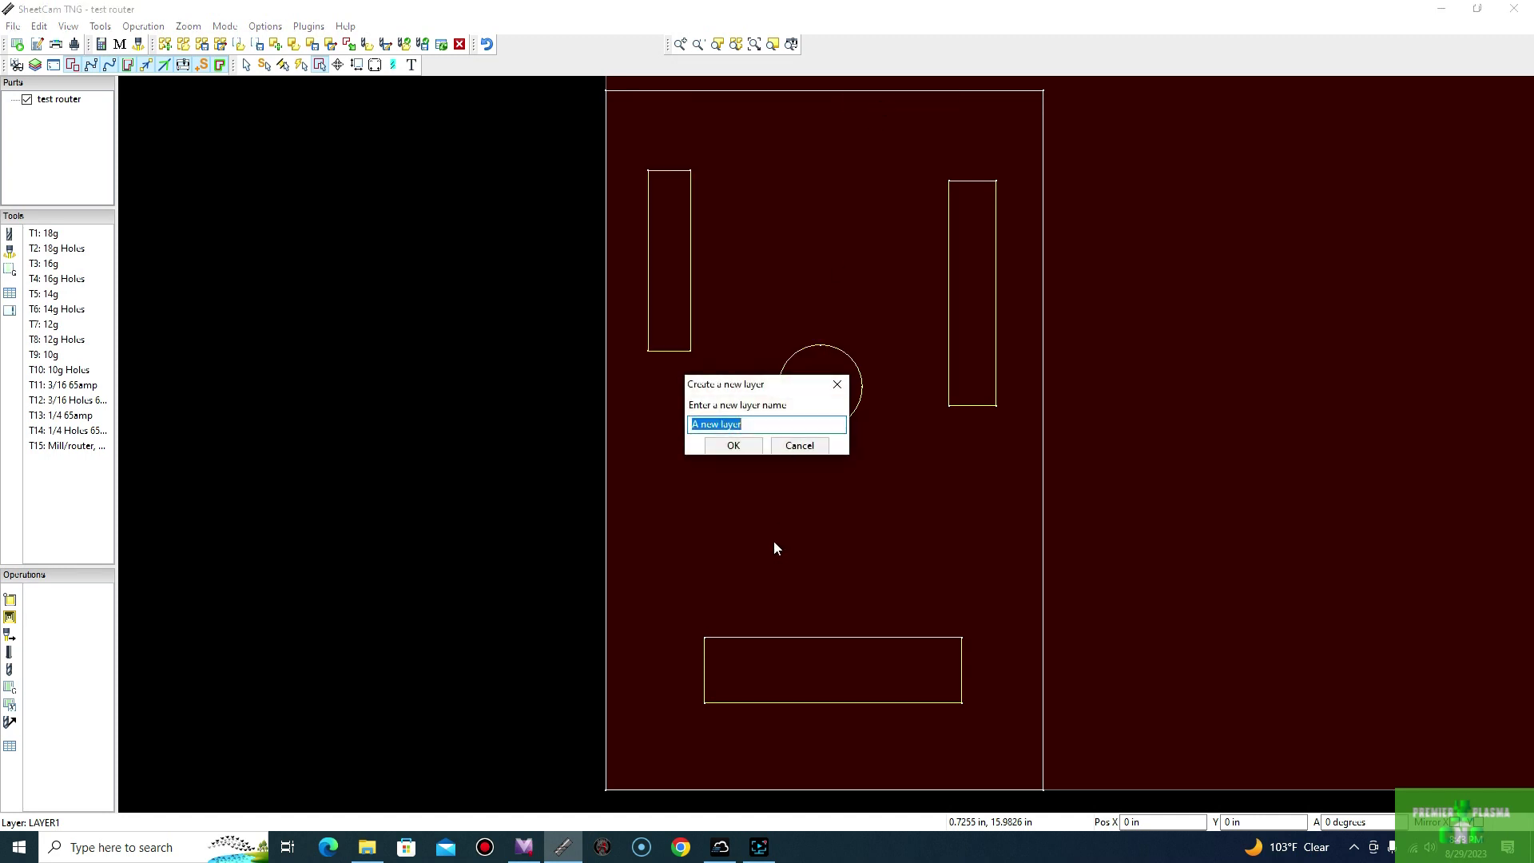
{"action": "key", "text": "BackSpace"}
{"action": "type", "text": "outside"}
{"action": "left_click", "coordinate": [734, 446]}
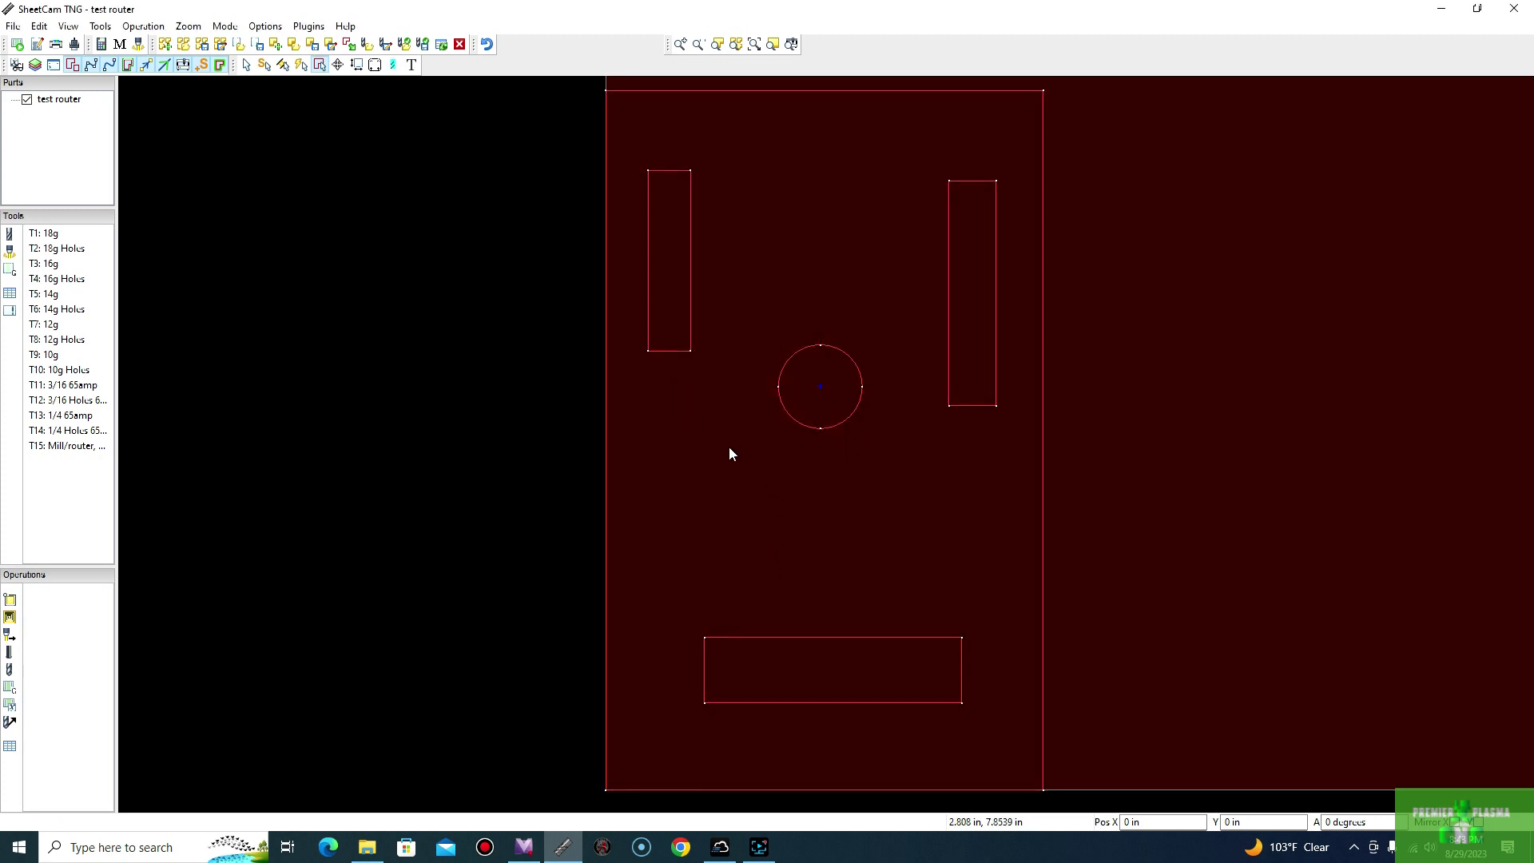
Select the circle and the three inner rectangles and assign them to LAYER1
{"action": "left_click_drag", "start_coordinate": [630, 132], "coordinate": [1018, 729]}
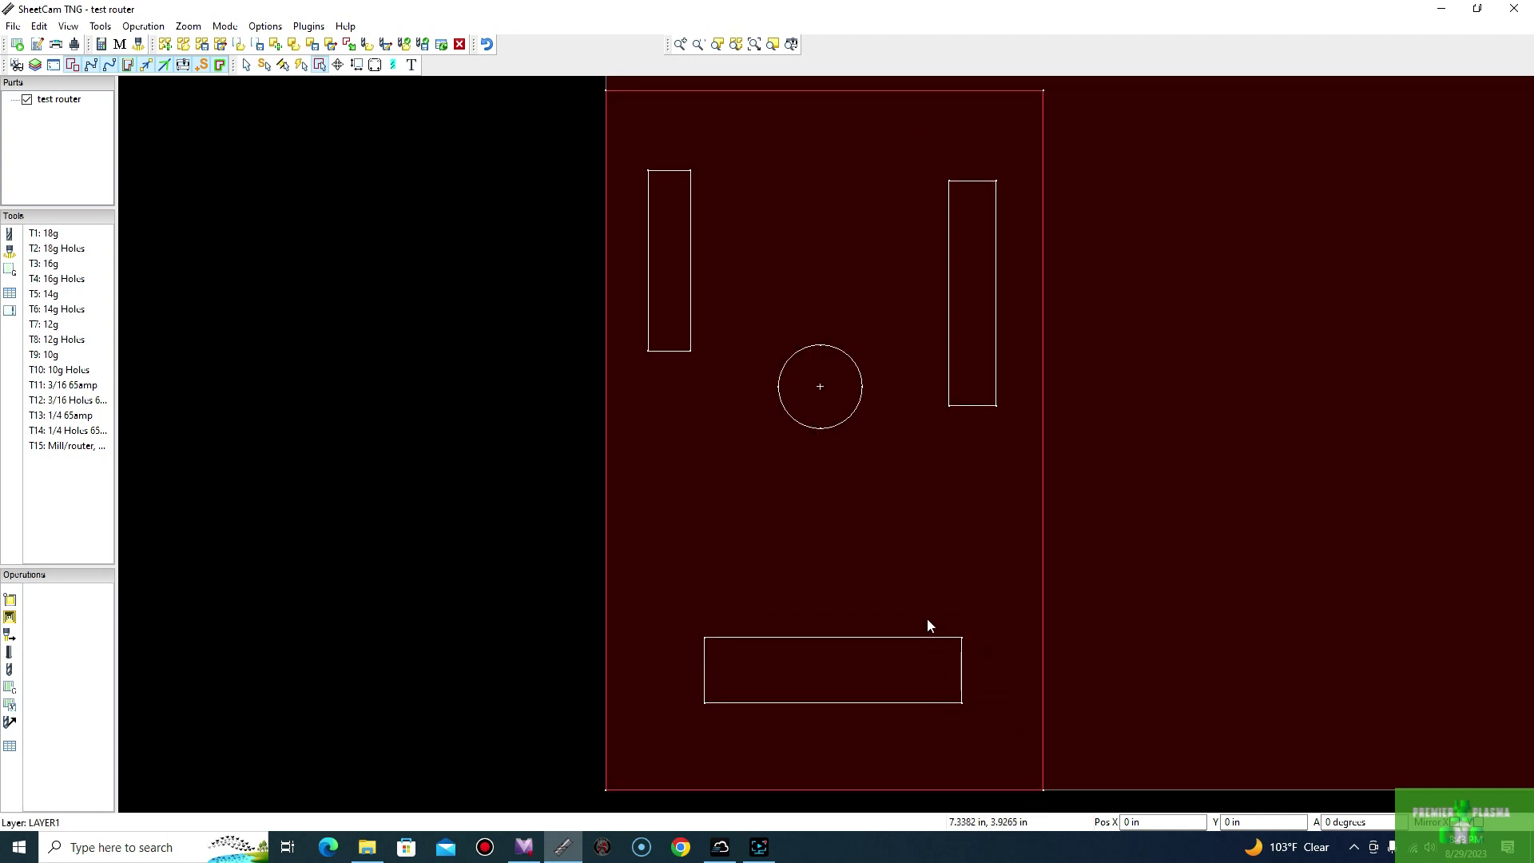
{"action": "right_click", "coordinate": [929, 644]}
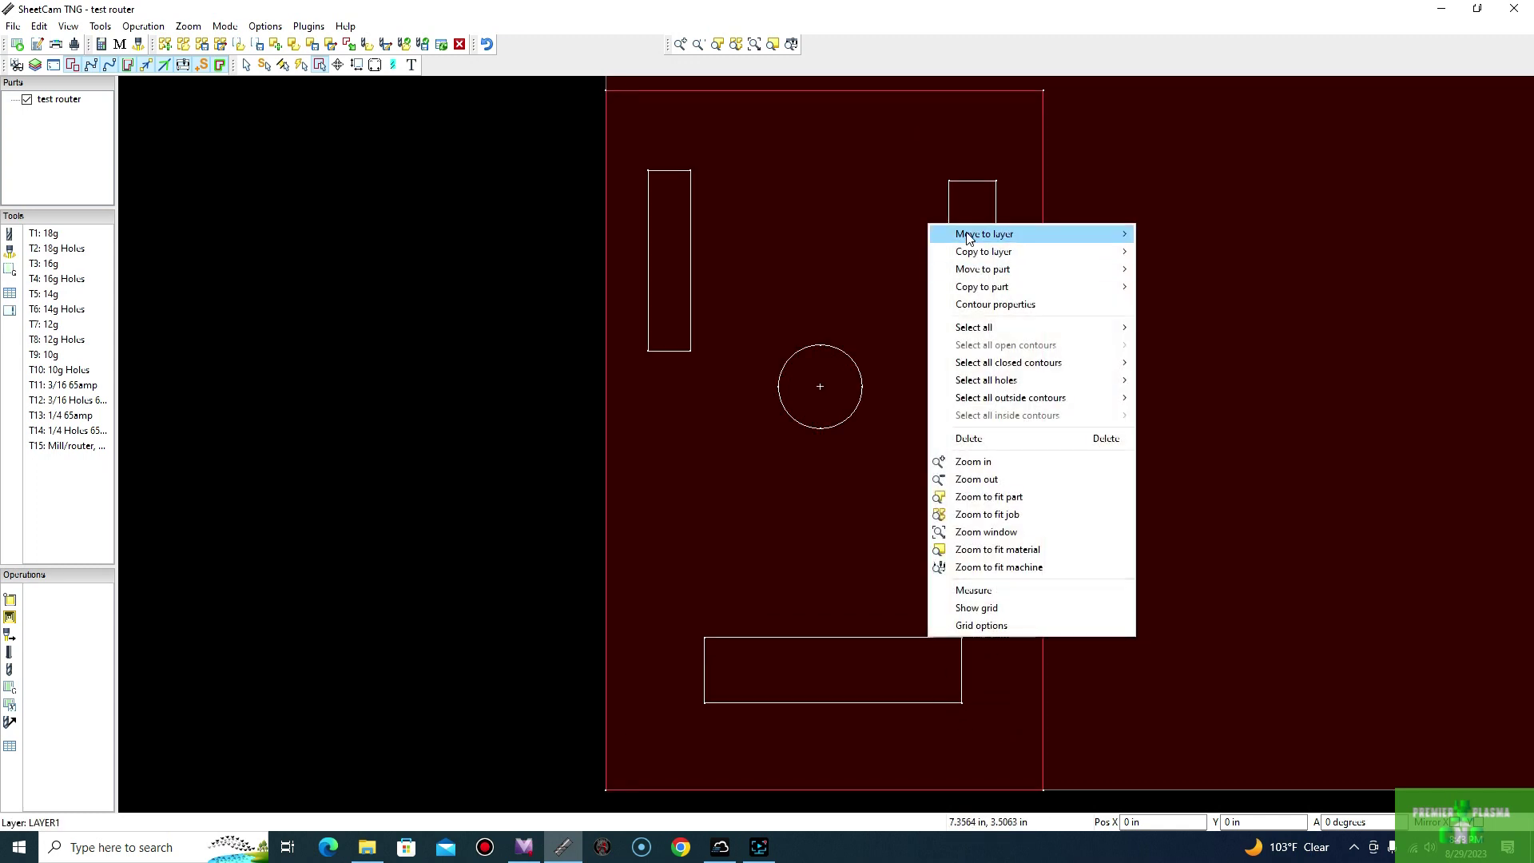
{"action": "mouse_move", "coordinate": [1039, 234]}
{"action": "left_click", "coordinate": [1181, 261]}
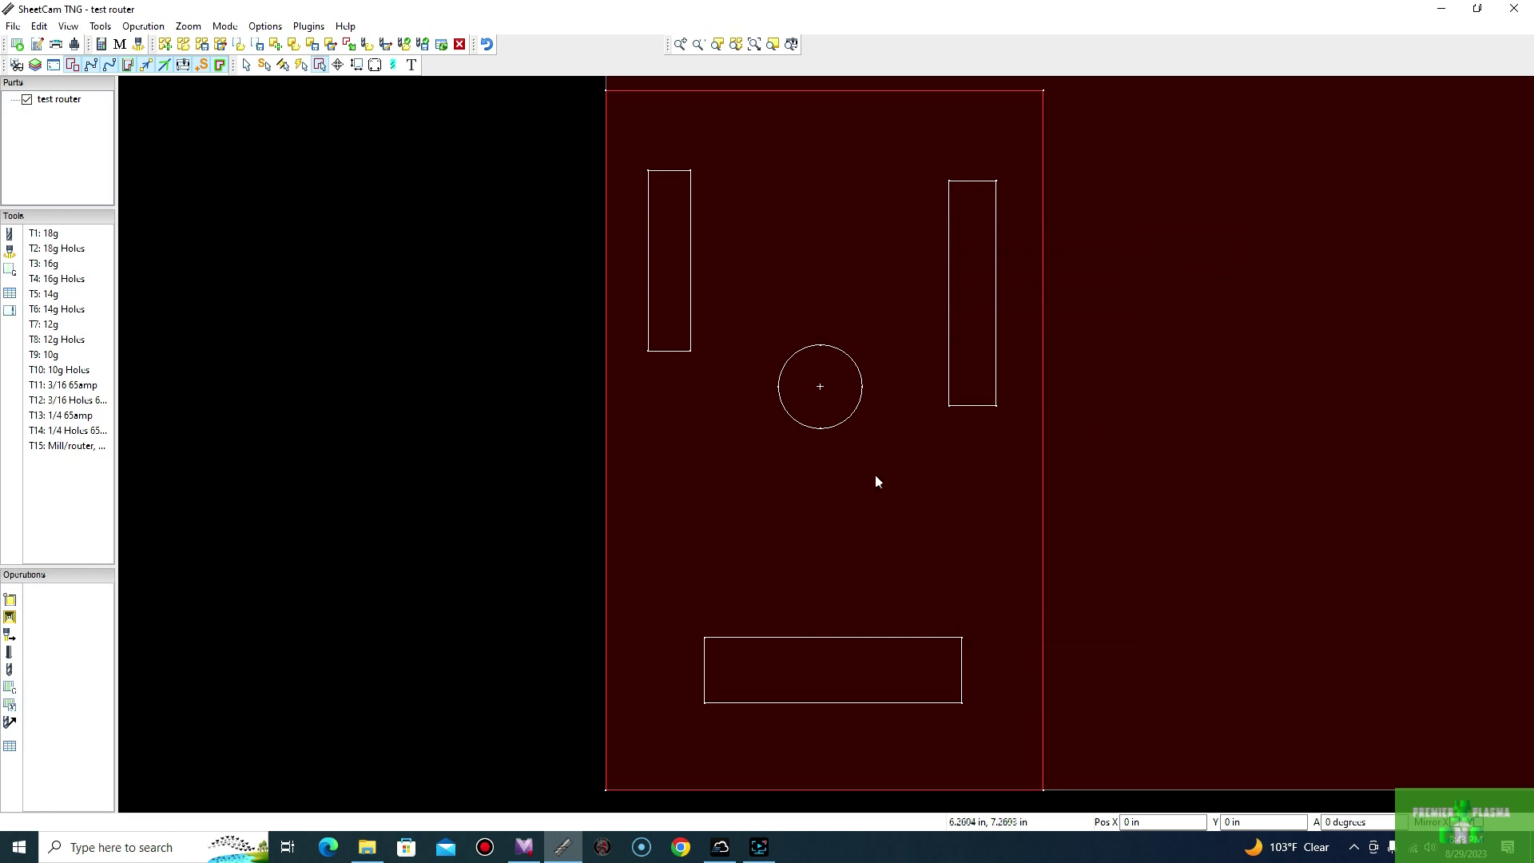
Start a contour operation on LAYER1 with Inside Offset as the contour method
{"action": "left_click", "coordinate": [10, 604]}
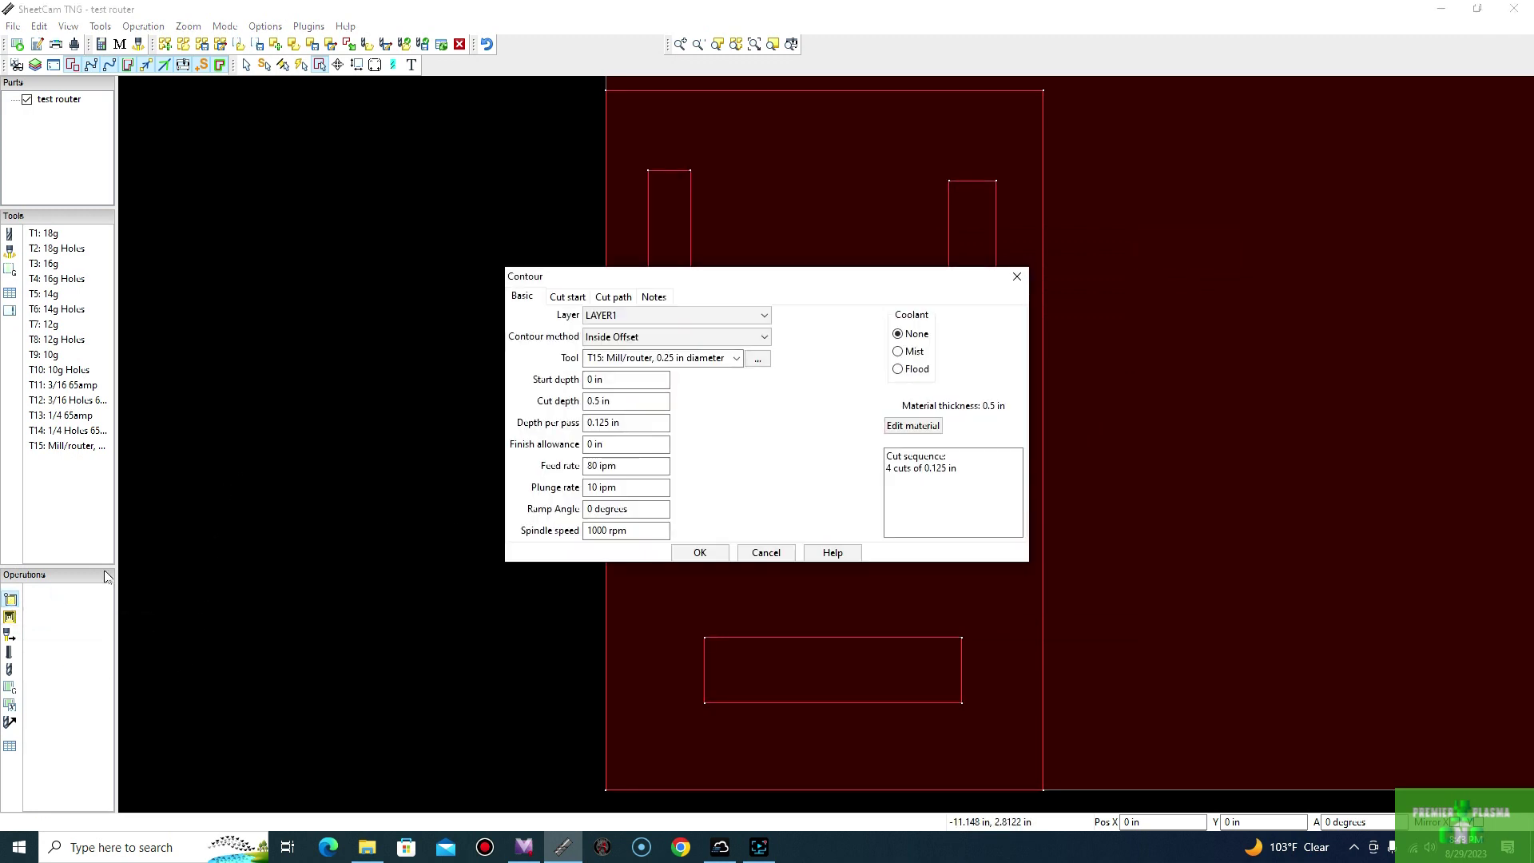
{"action": "left_click", "coordinate": [644, 318]}
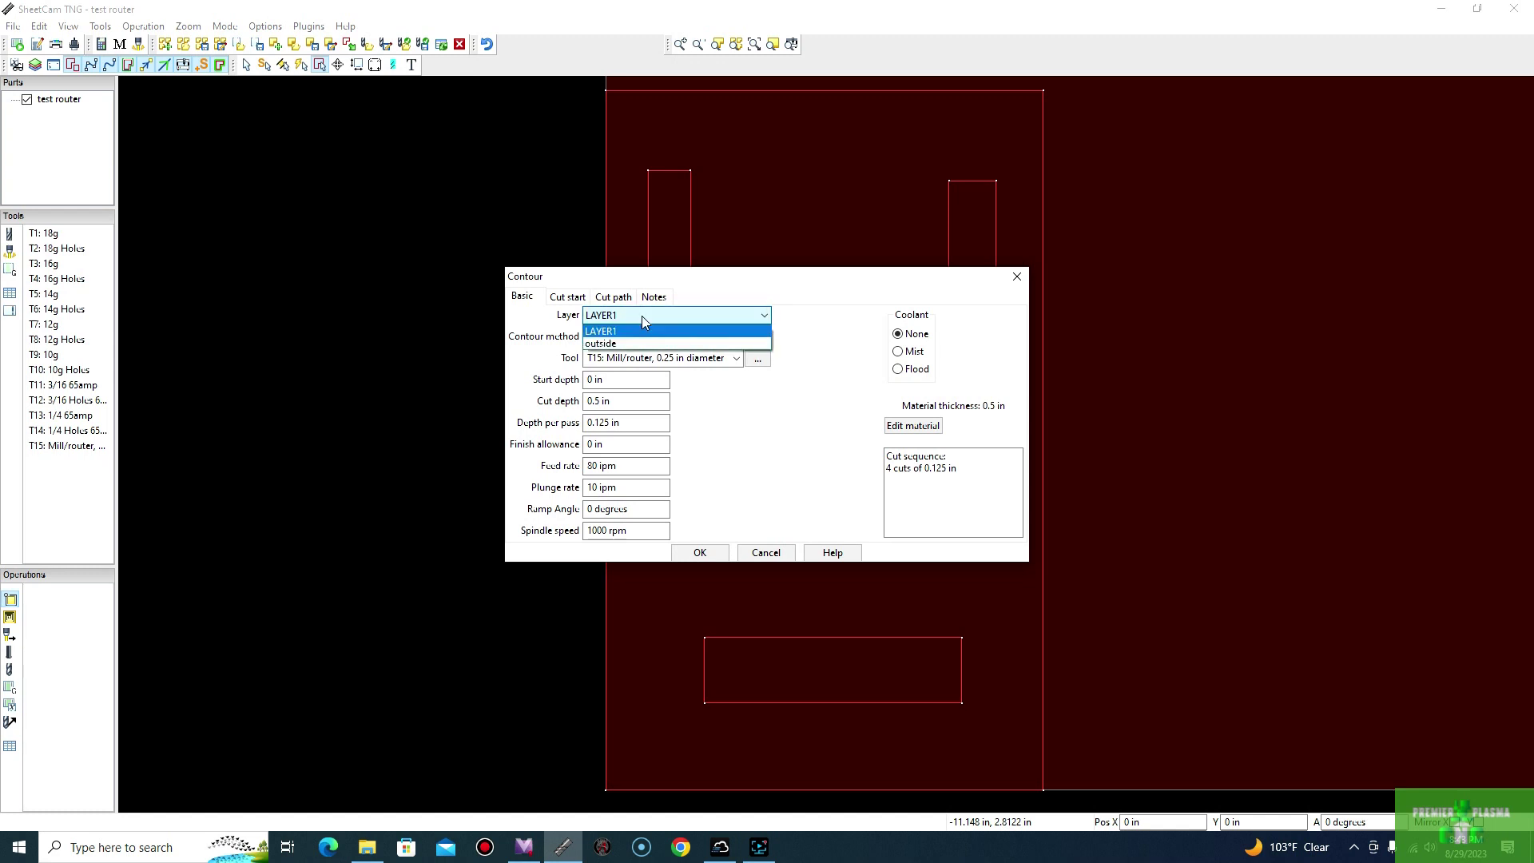
{"action": "left_click", "coordinate": [636, 321]}
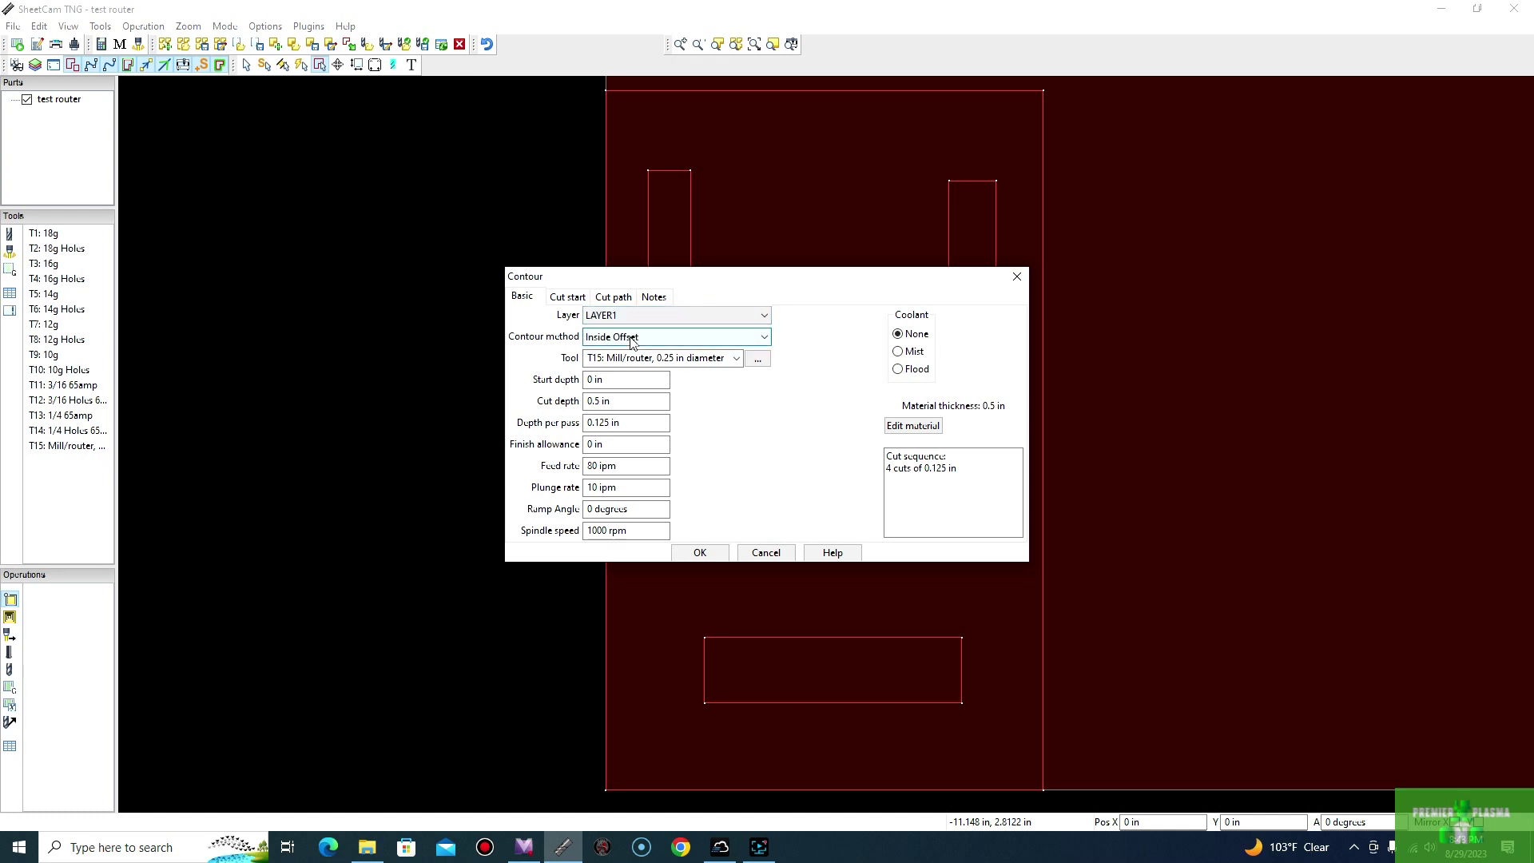
{"action": "left_click", "coordinate": [631, 338]}
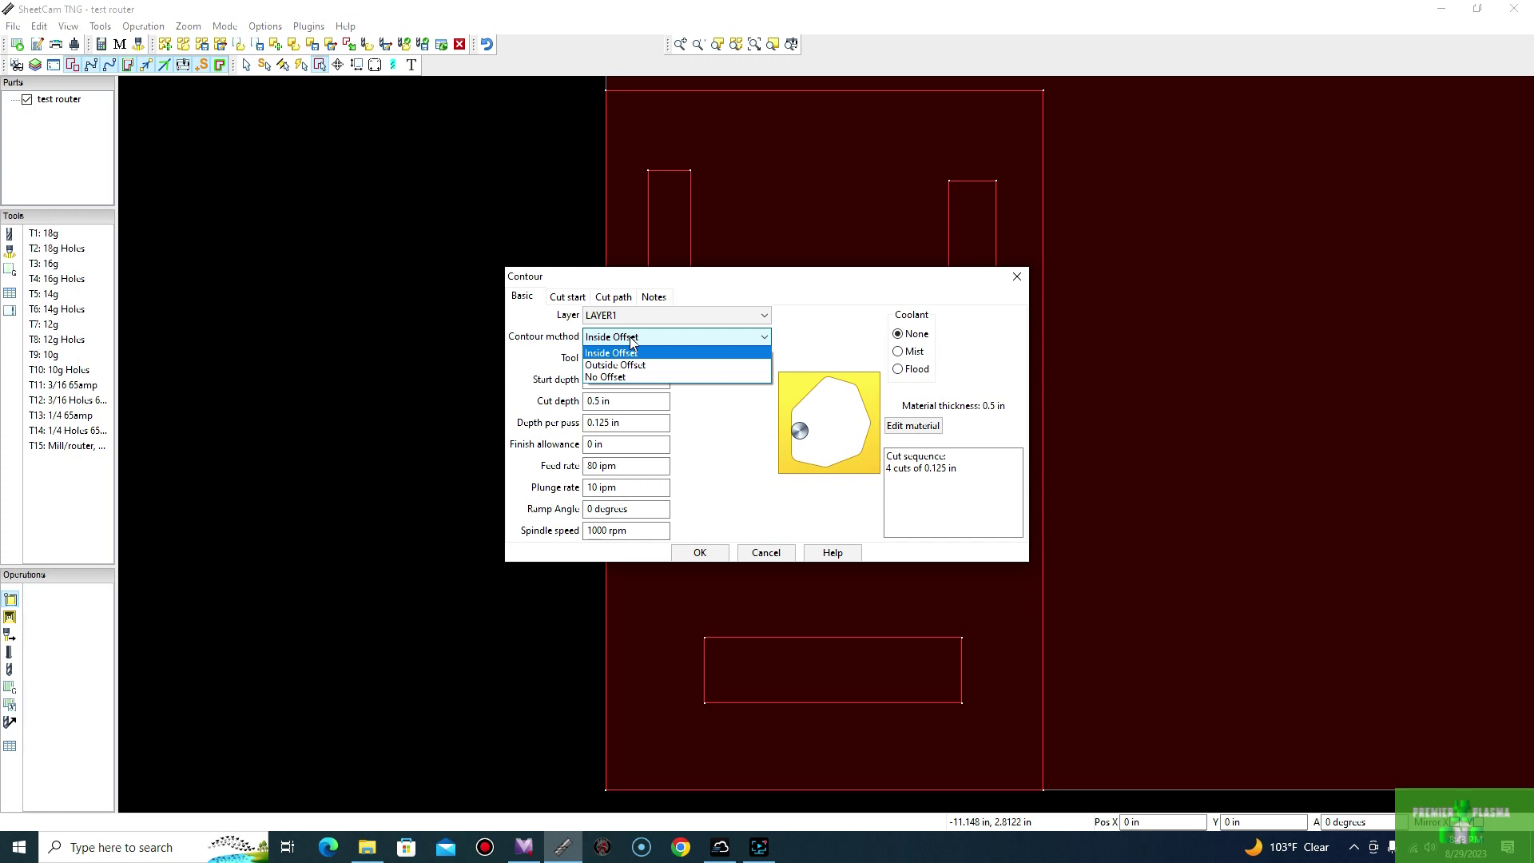
{"action": "left_click", "coordinate": [633, 353]}
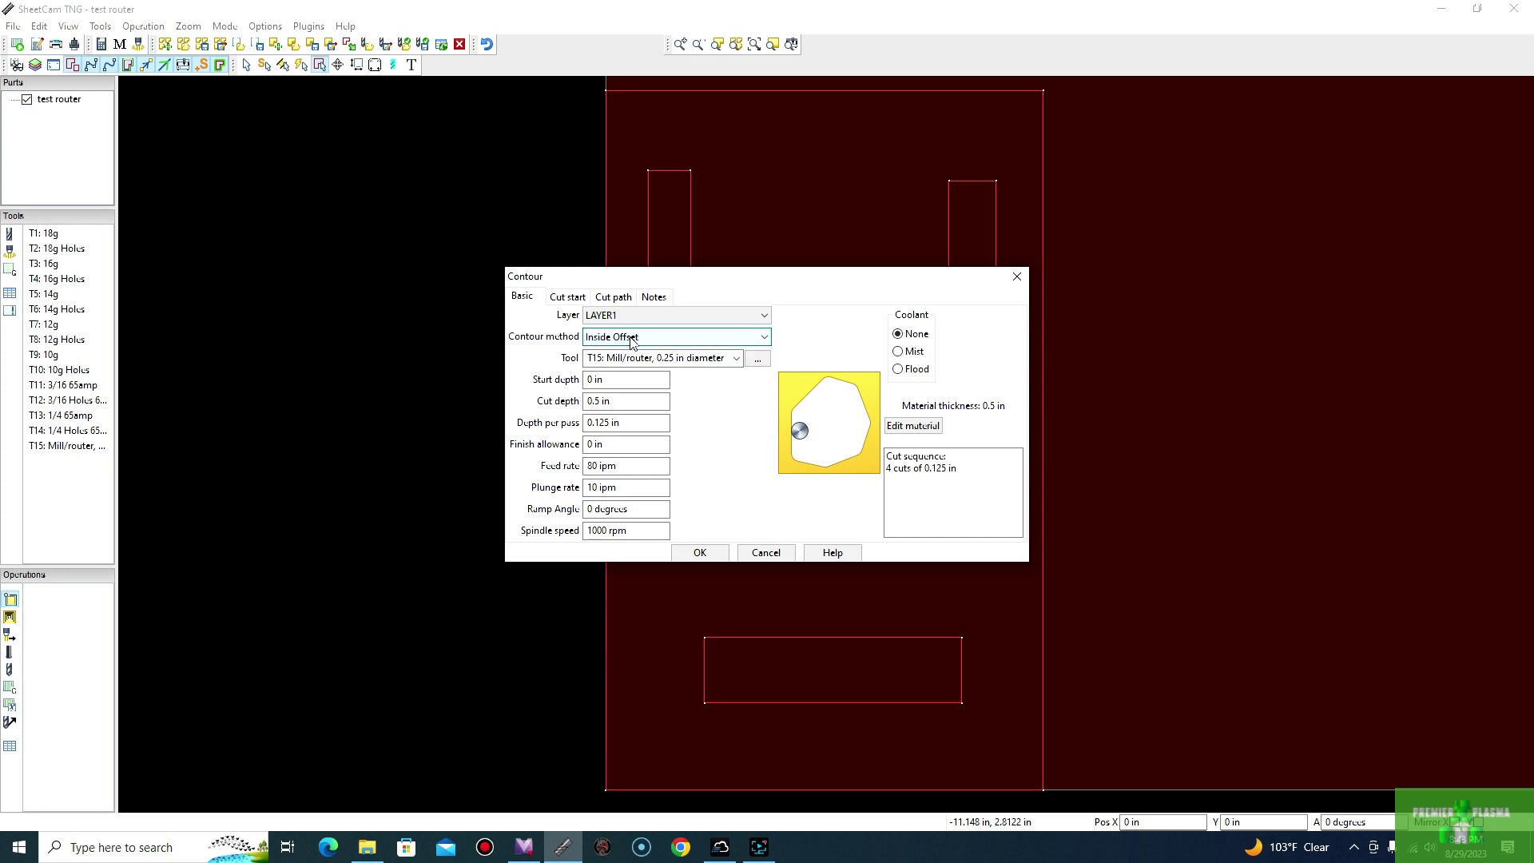
Review the contour operation's cut depth, depth per pass, finish allowance, feed rate, plunge rate, ramp angle and spindle speed
{"action": "left_click", "coordinate": [639, 403]}
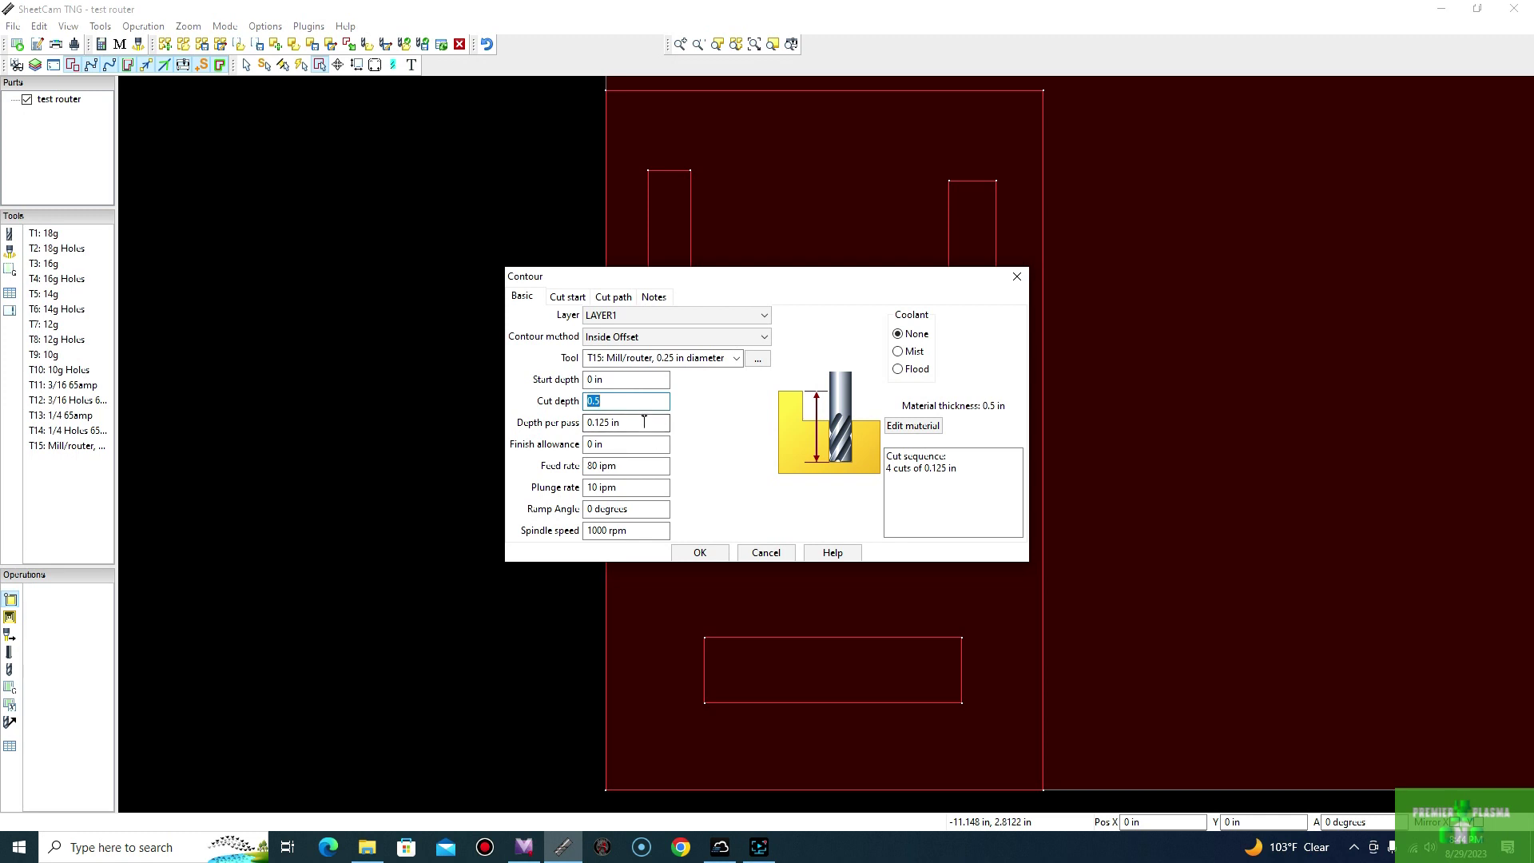
{"action": "left_click", "coordinate": [644, 421]}
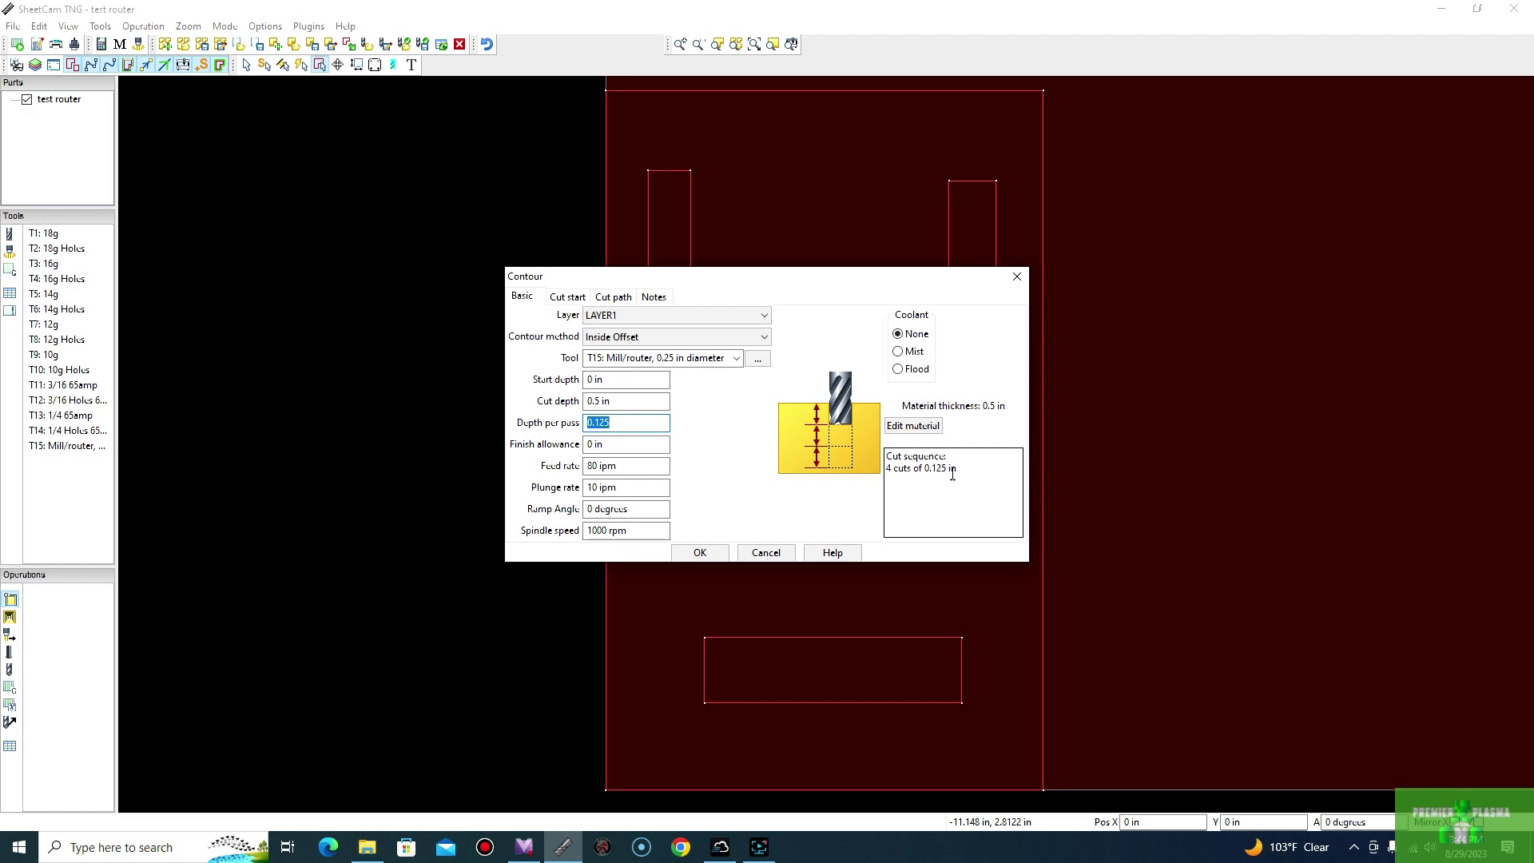
{"action": "left_click", "coordinate": [623, 449]}
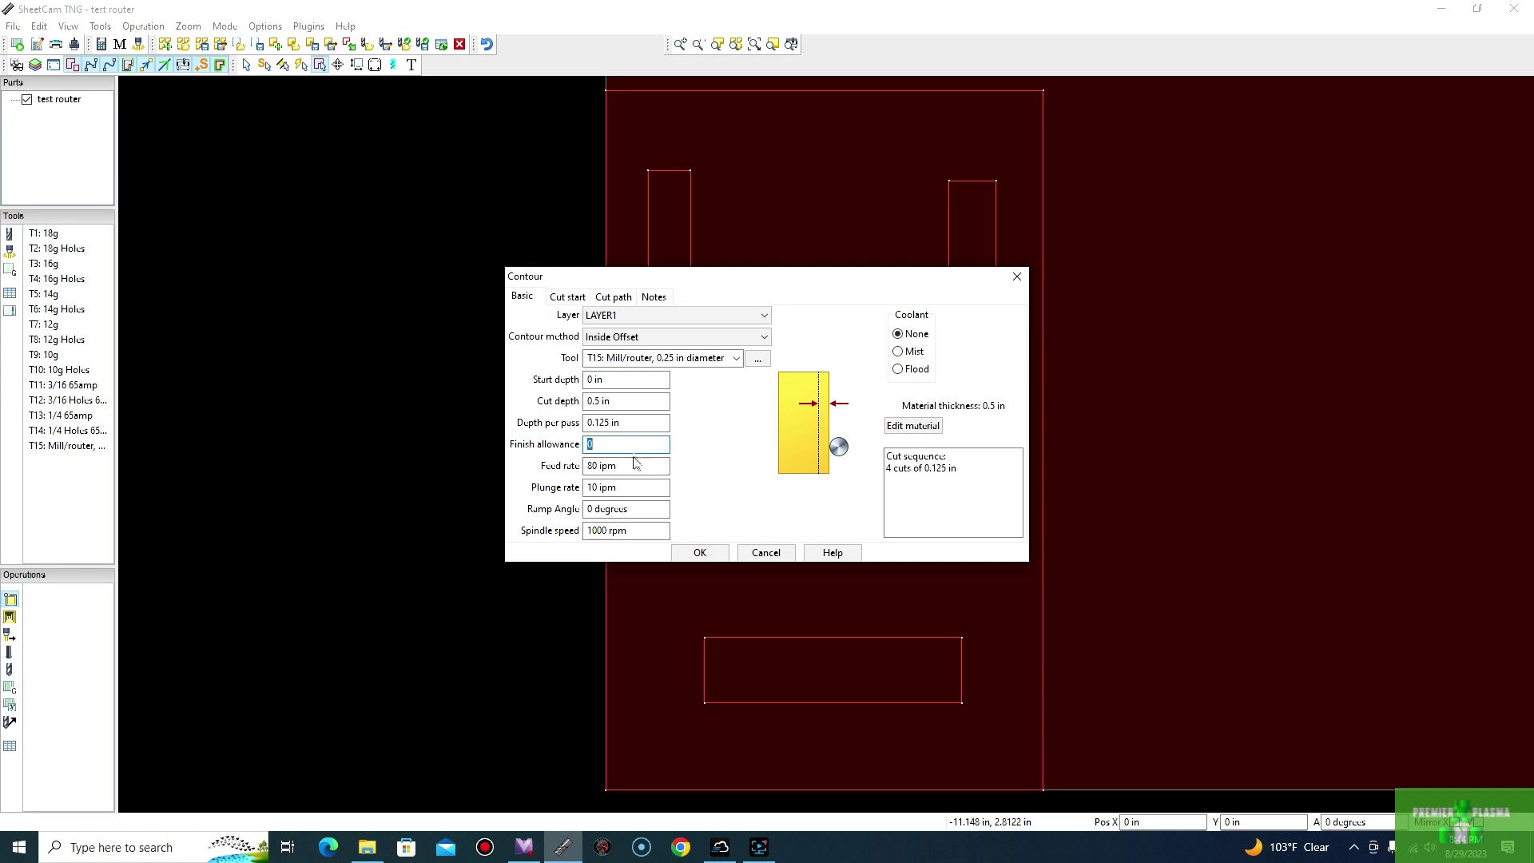
{"action": "left_click", "coordinate": [642, 470]}
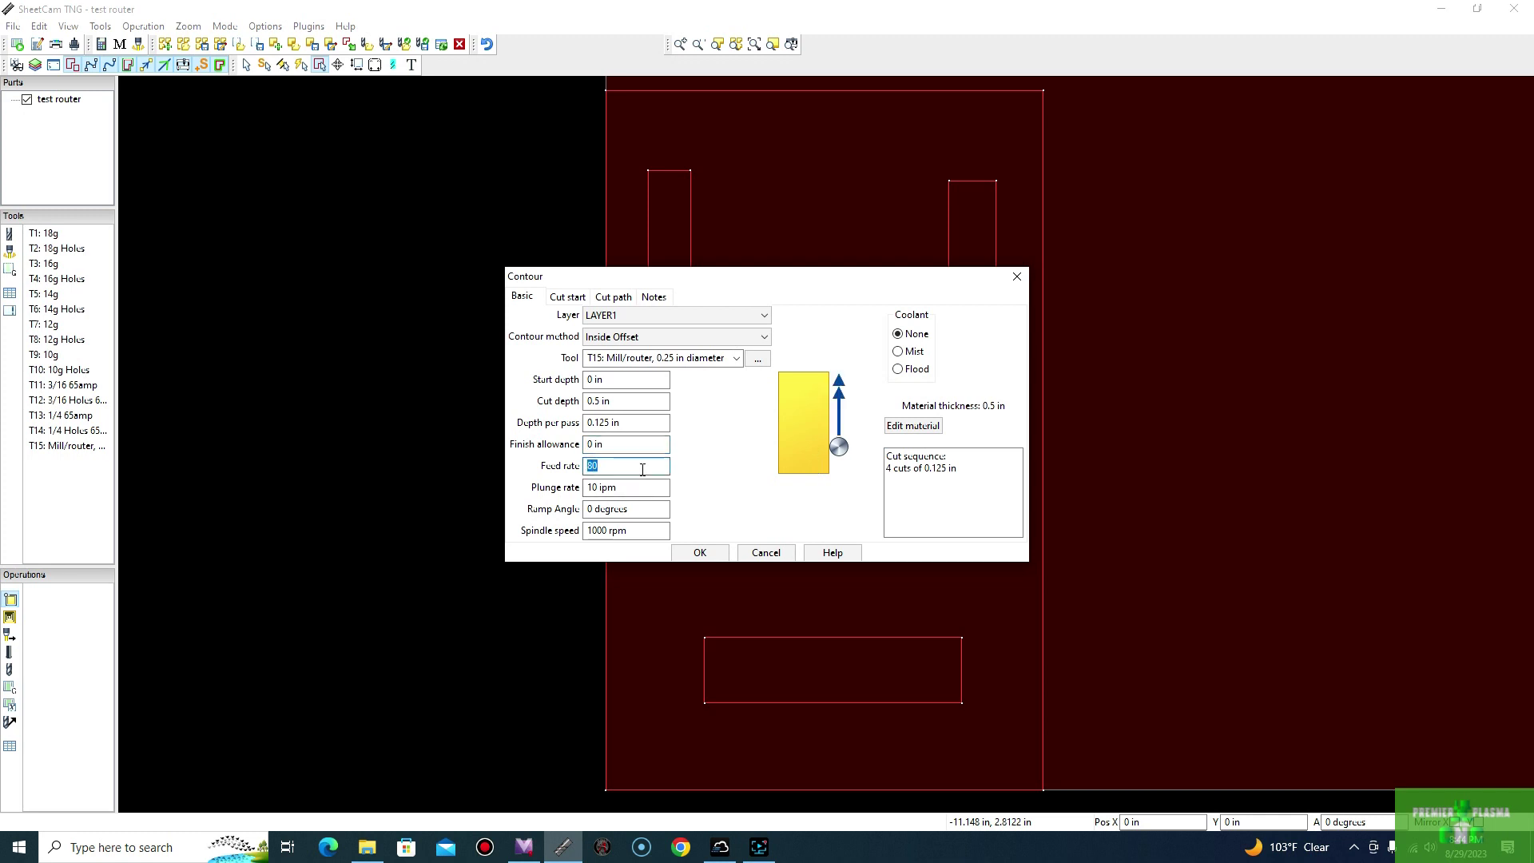
{"action": "left_click", "coordinate": [652, 489]}
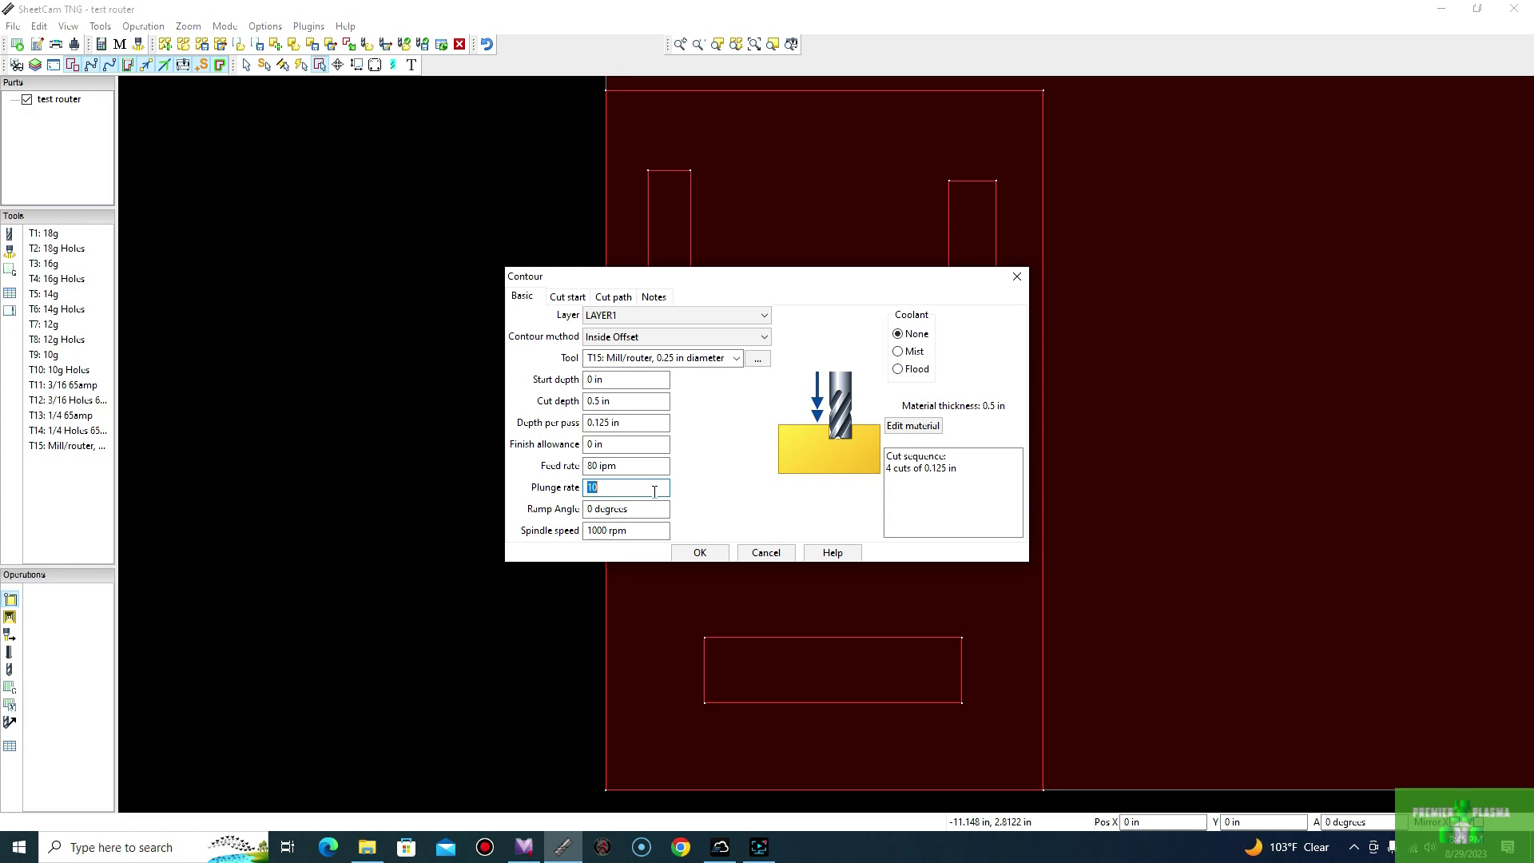
{"action": "left_click", "coordinate": [656, 509]}
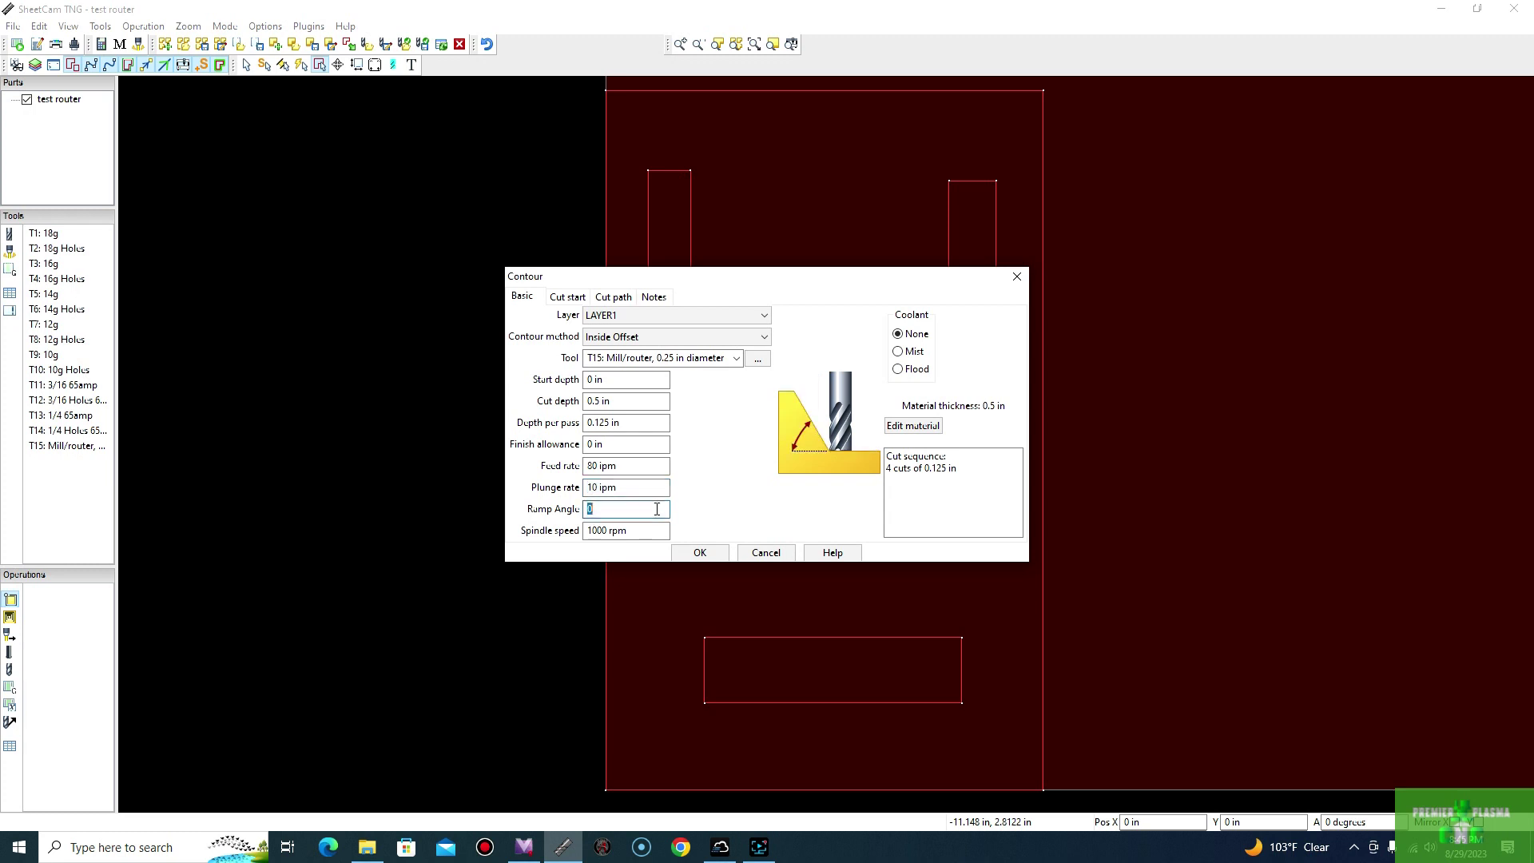
{"action": "left_click", "coordinate": [659, 528]}
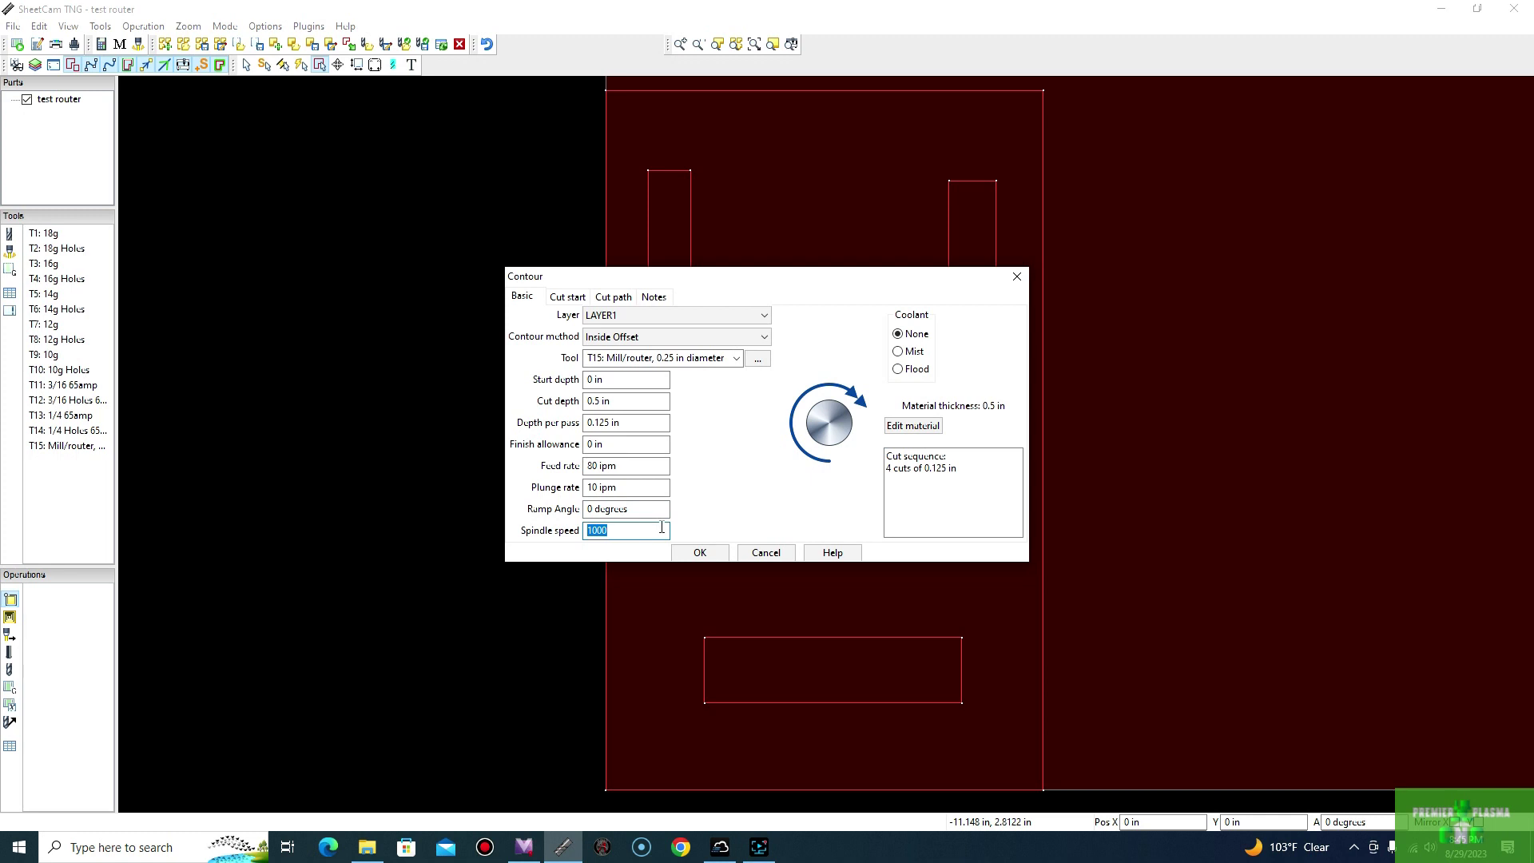
Accept the LAYER1 contour operation and add a second contour operation on layer "outside" with Outside Offset
{"action": "left_click", "coordinate": [701, 553]}
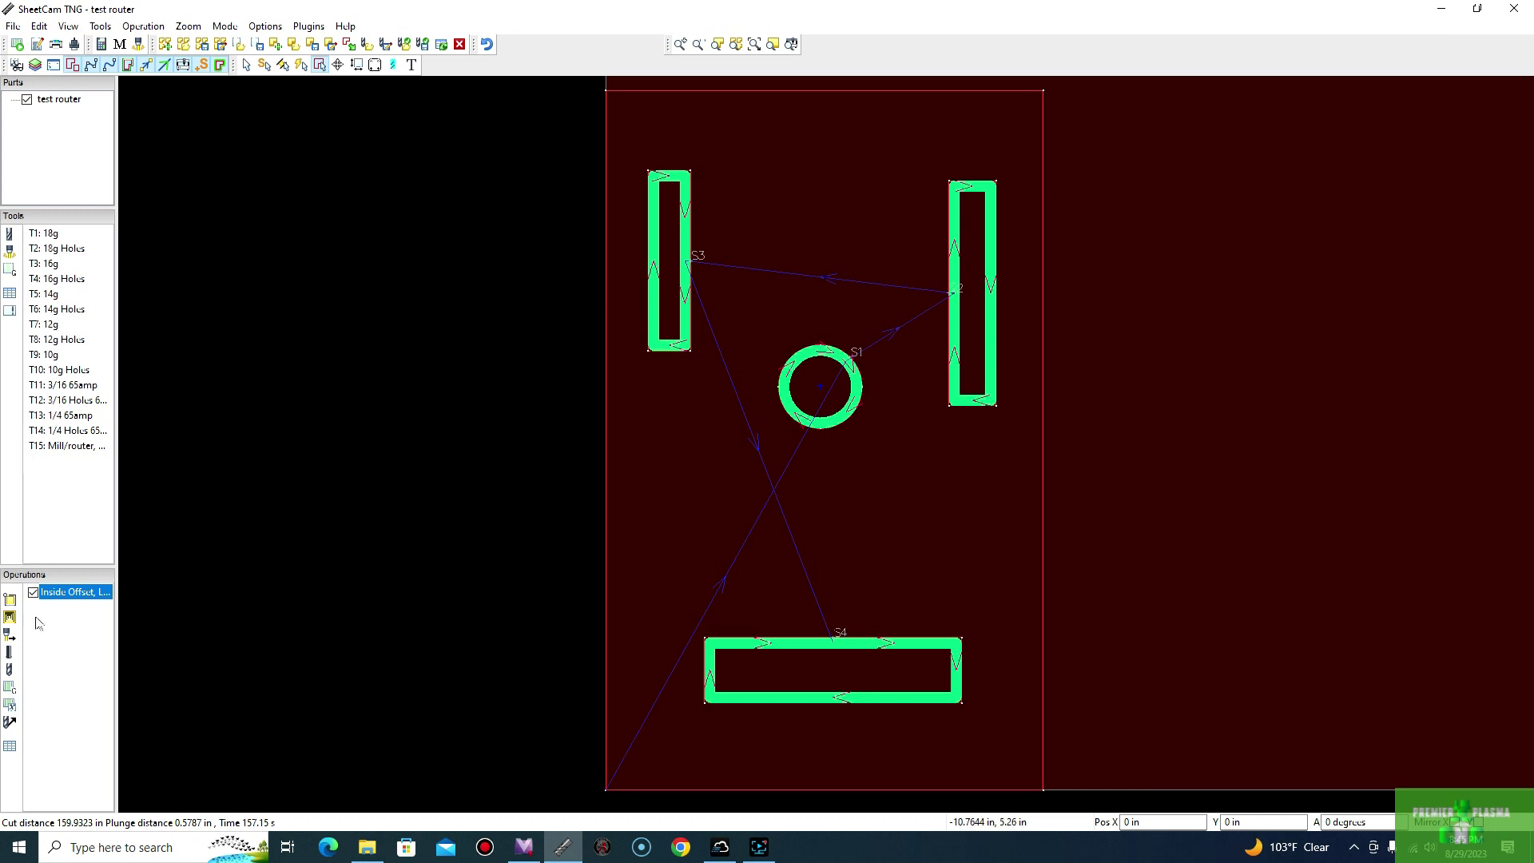
{"action": "left_click", "coordinate": [11, 600]}
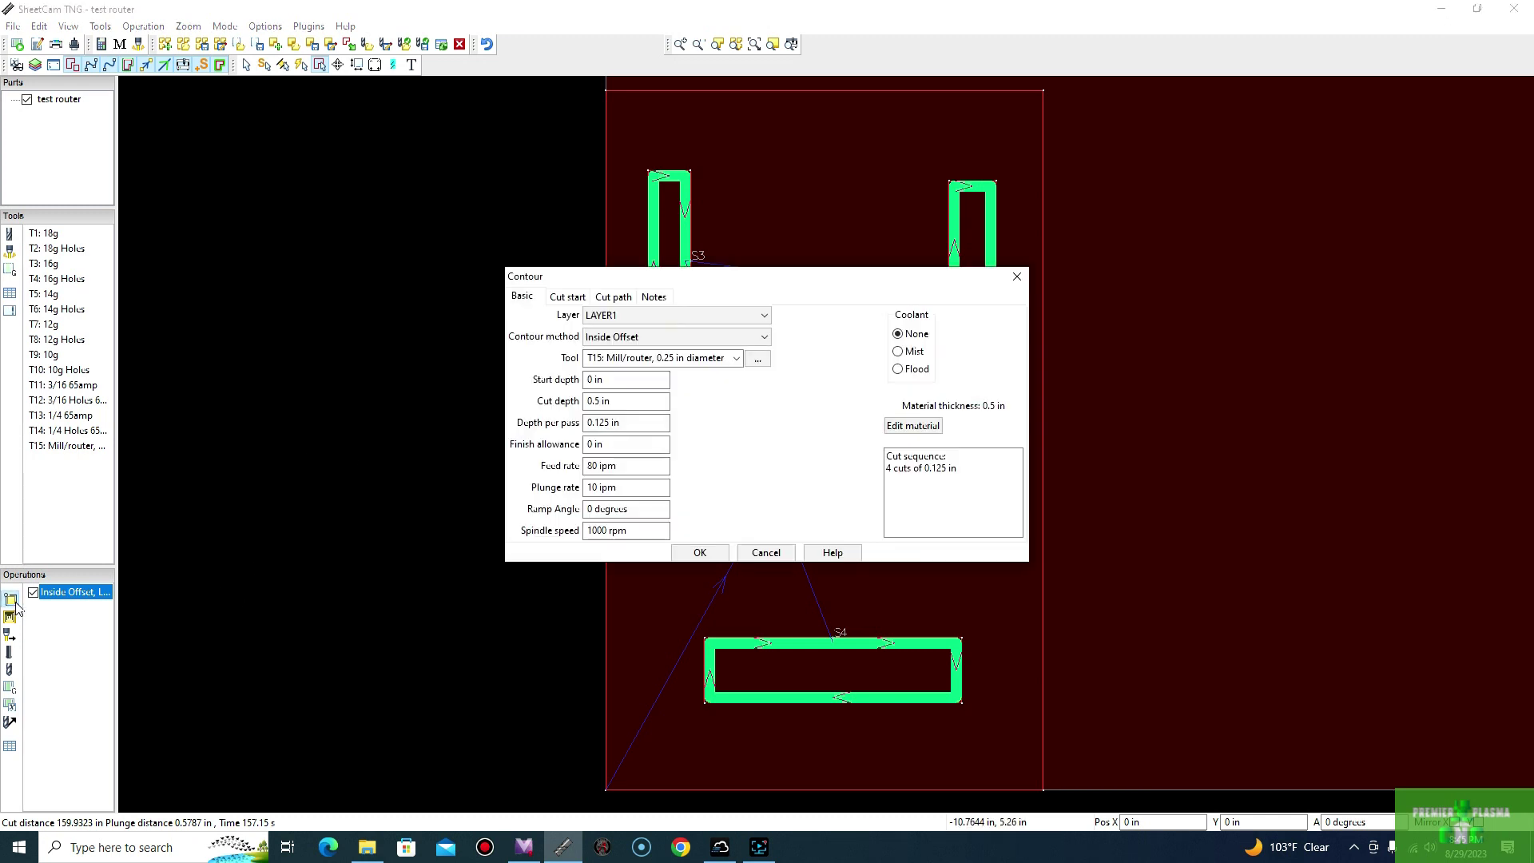
{"action": "left_click", "coordinate": [649, 318]}
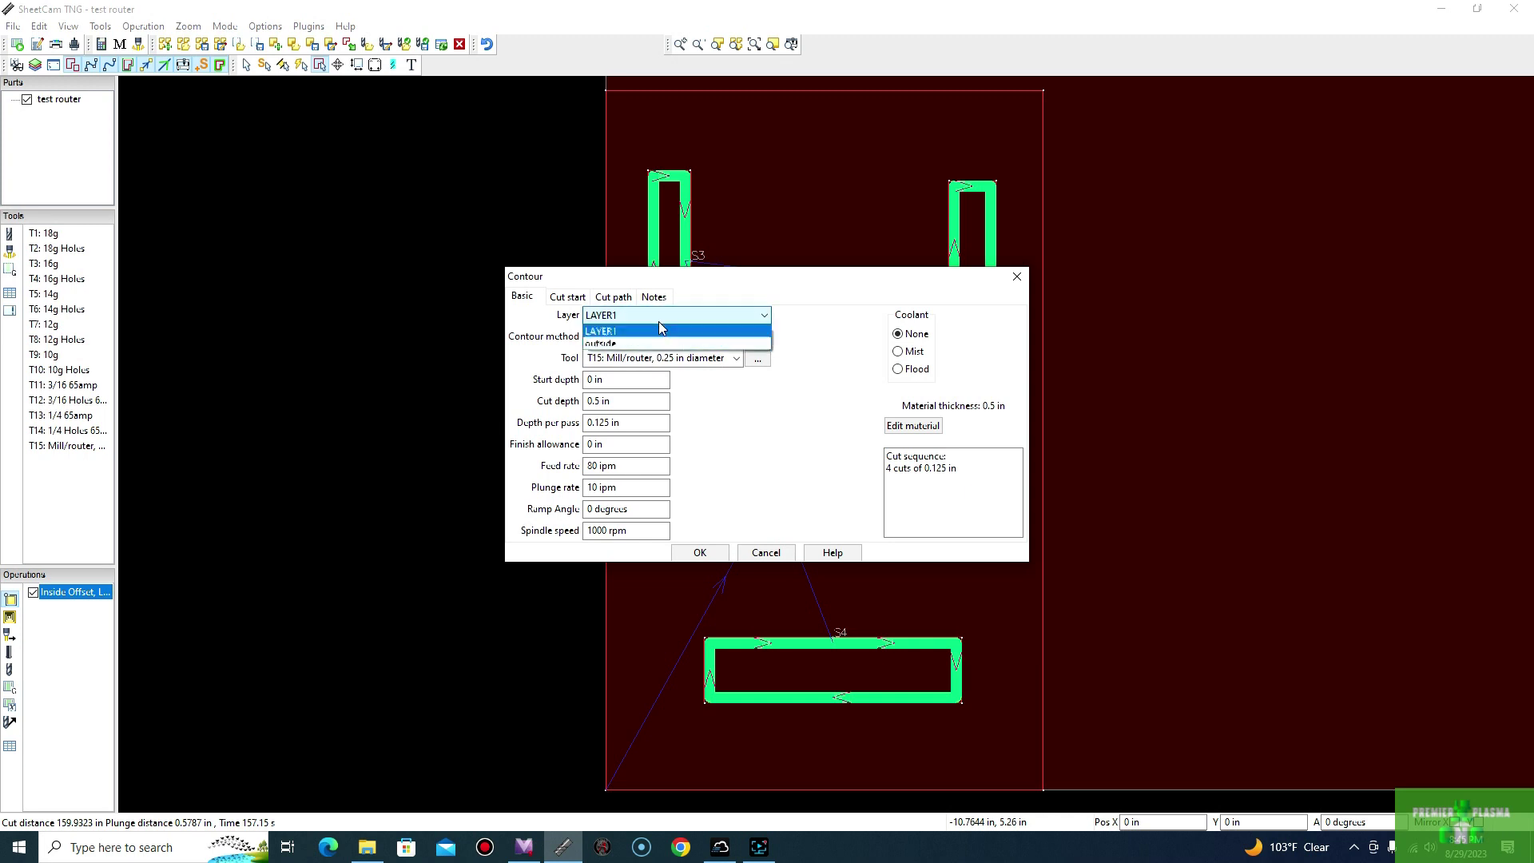
{"action": "left_click", "coordinate": [657, 344]}
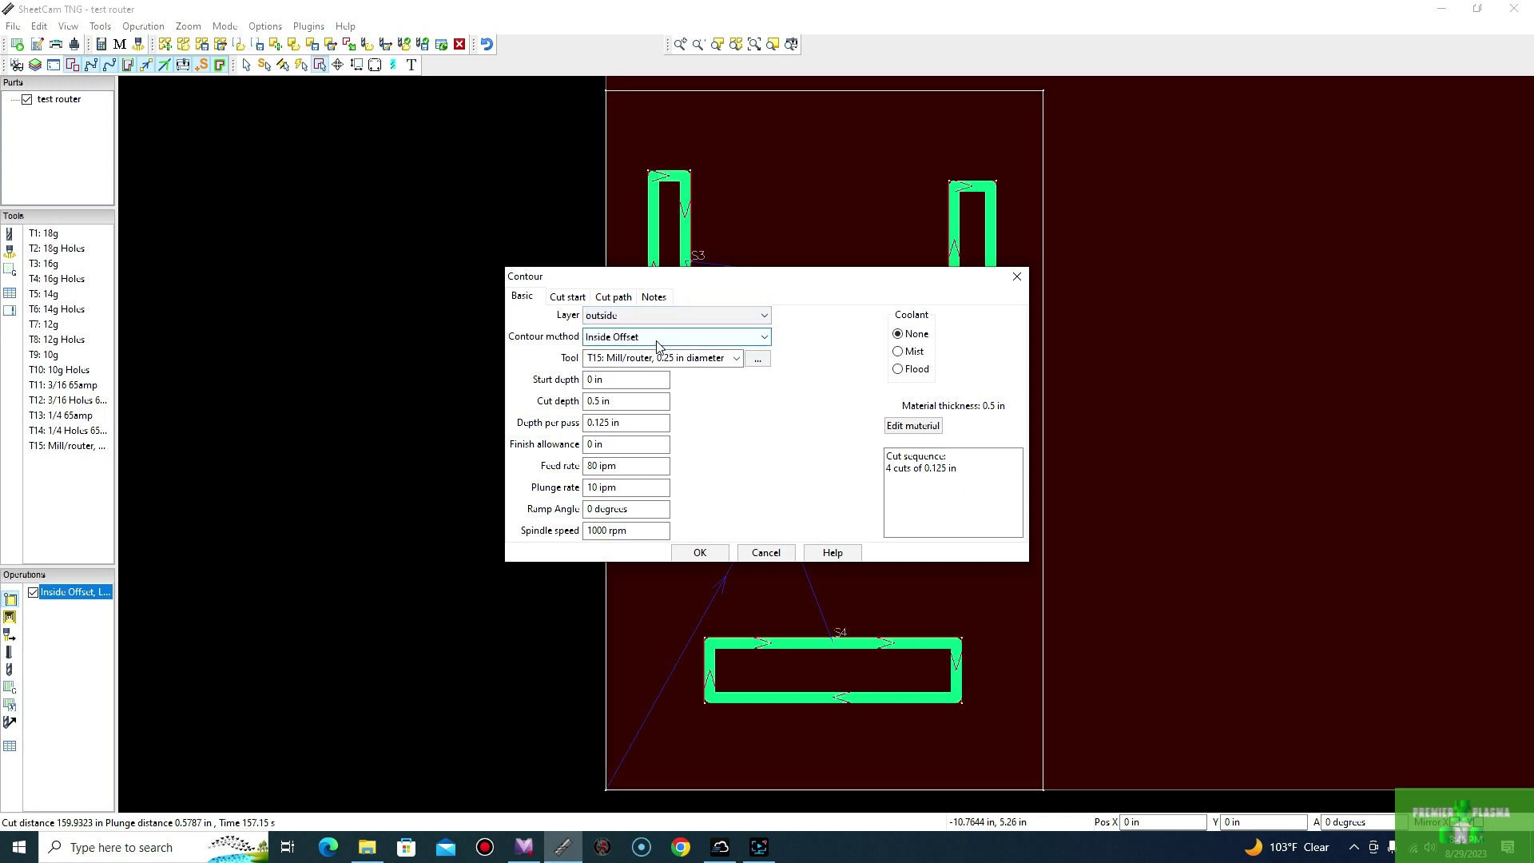
{"action": "left_click", "coordinate": [649, 342]}
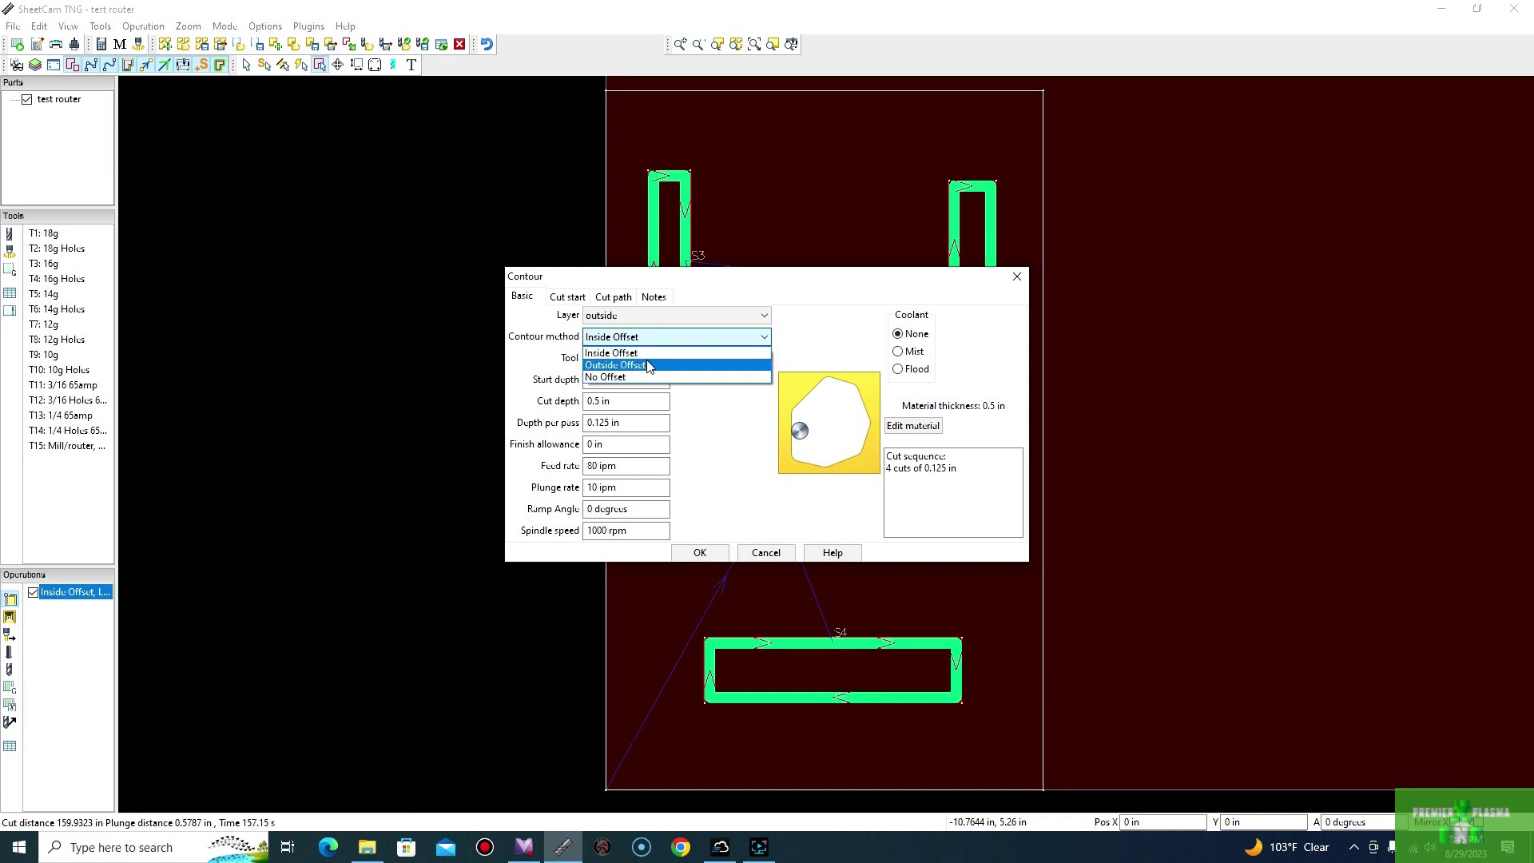
{"action": "left_click", "coordinate": [648, 364]}
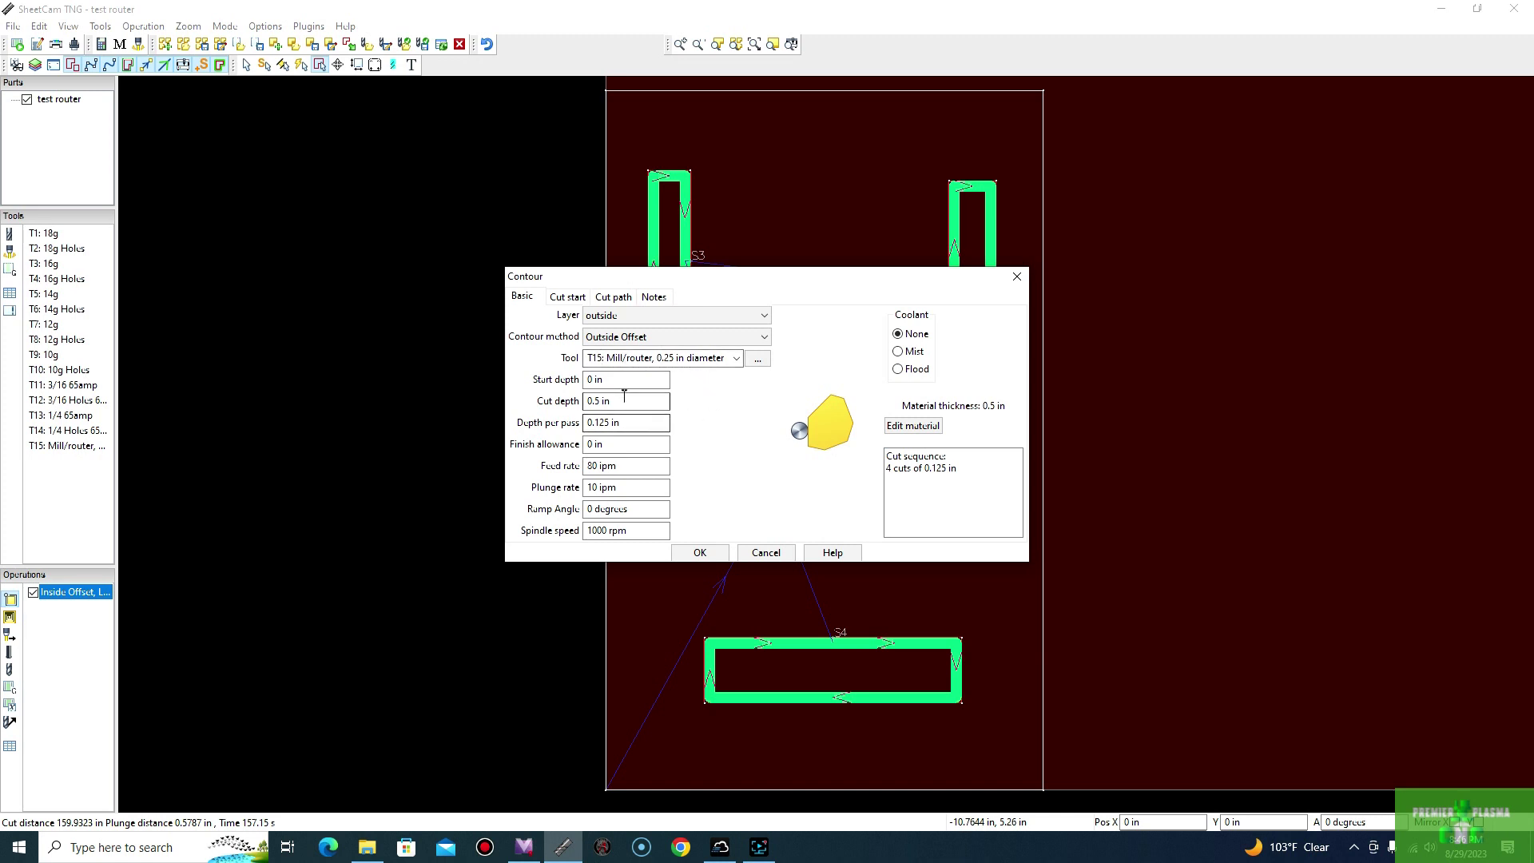
{"action": "left_click", "coordinate": [695, 554]}
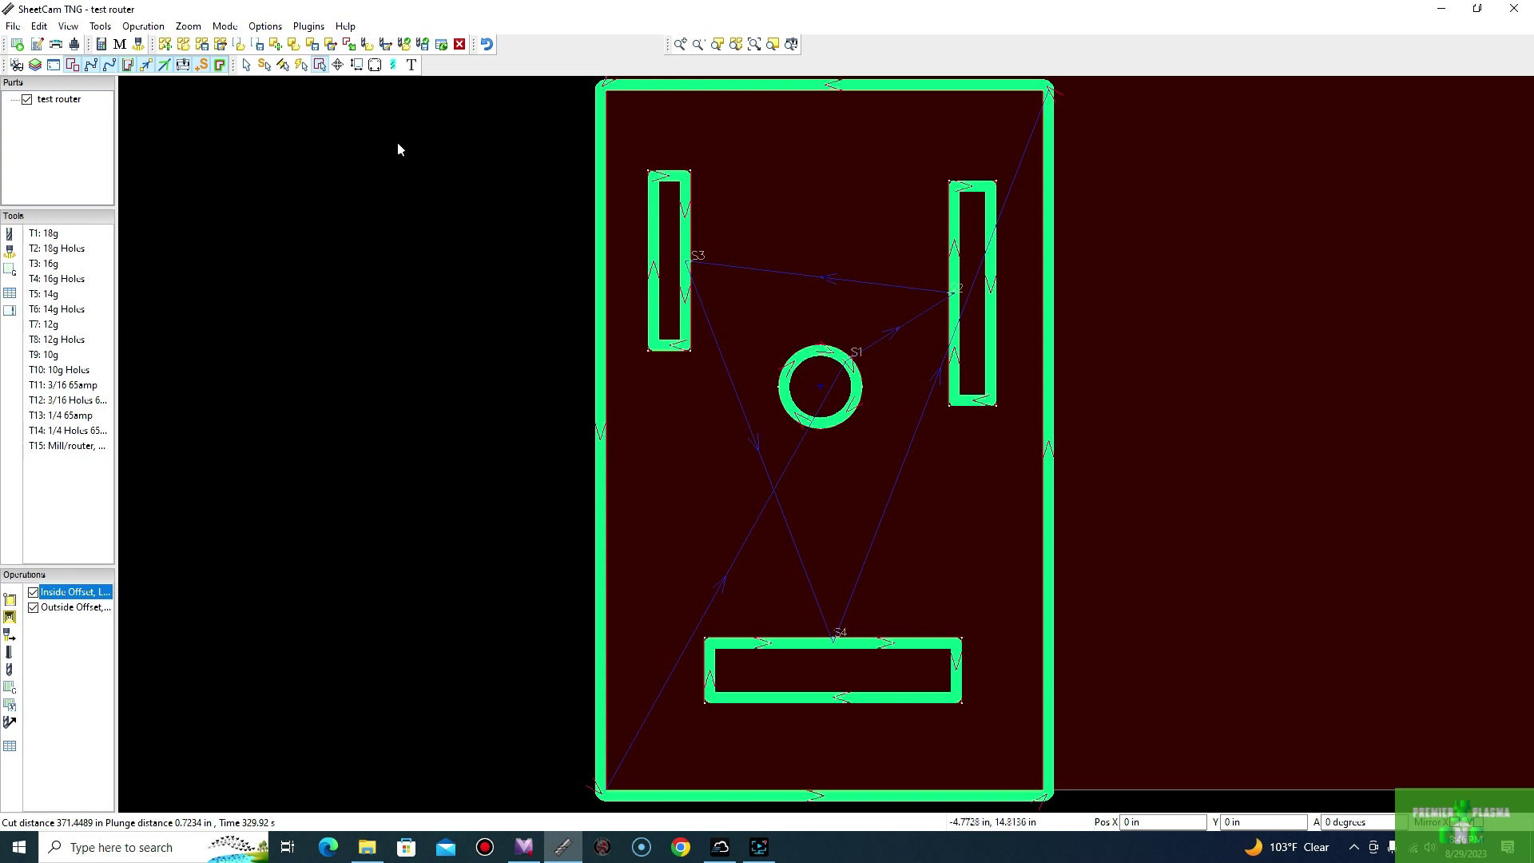
Start the toolpath simulation and raise its feed rate override to about 457%
{"action": "left_click", "coordinate": [394, 69]}
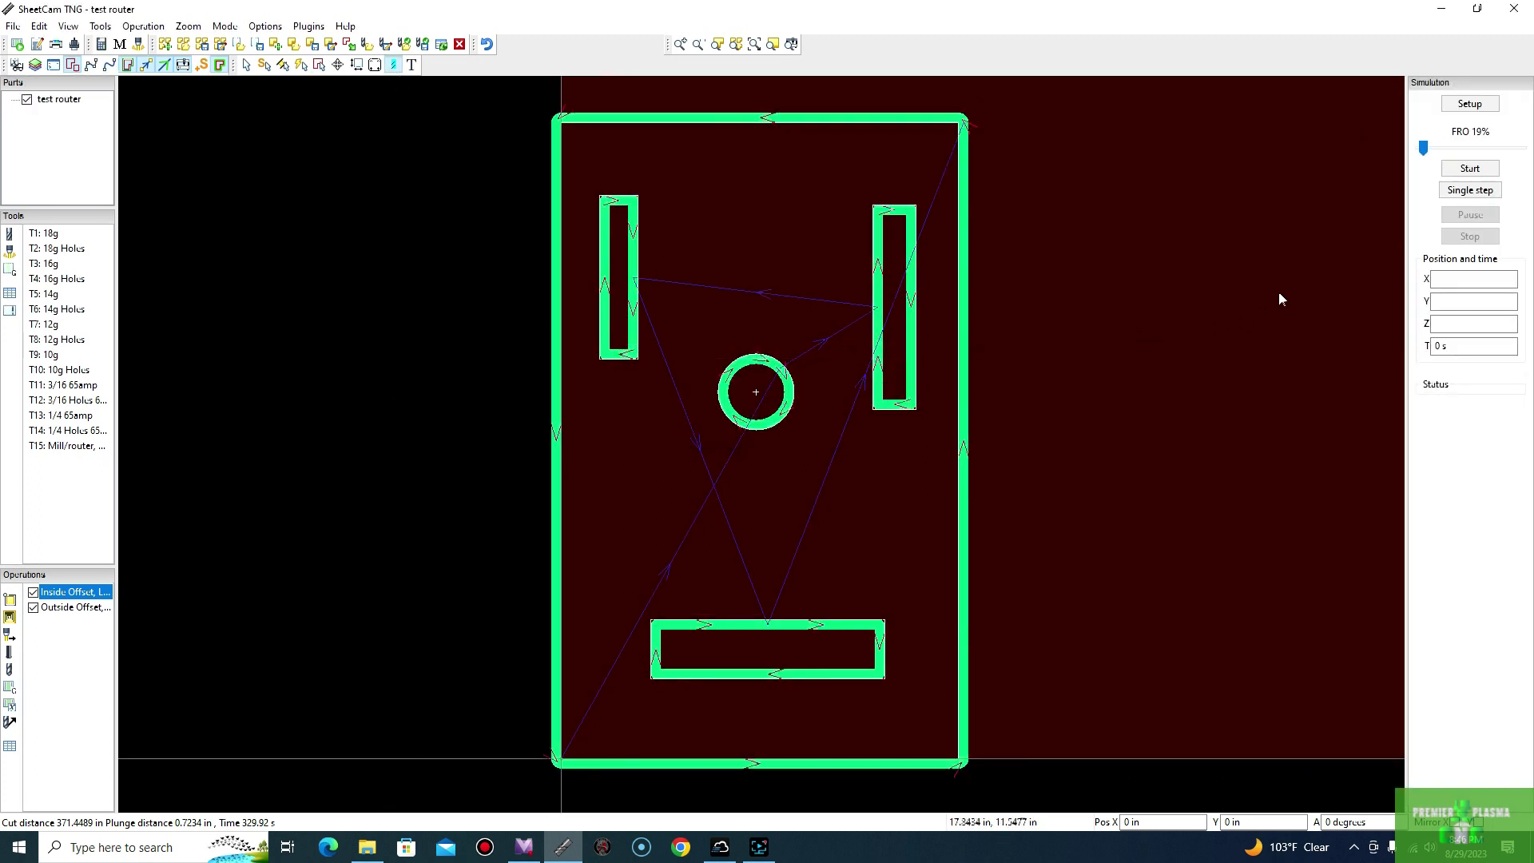
{"action": "left_click", "coordinate": [1468, 169]}
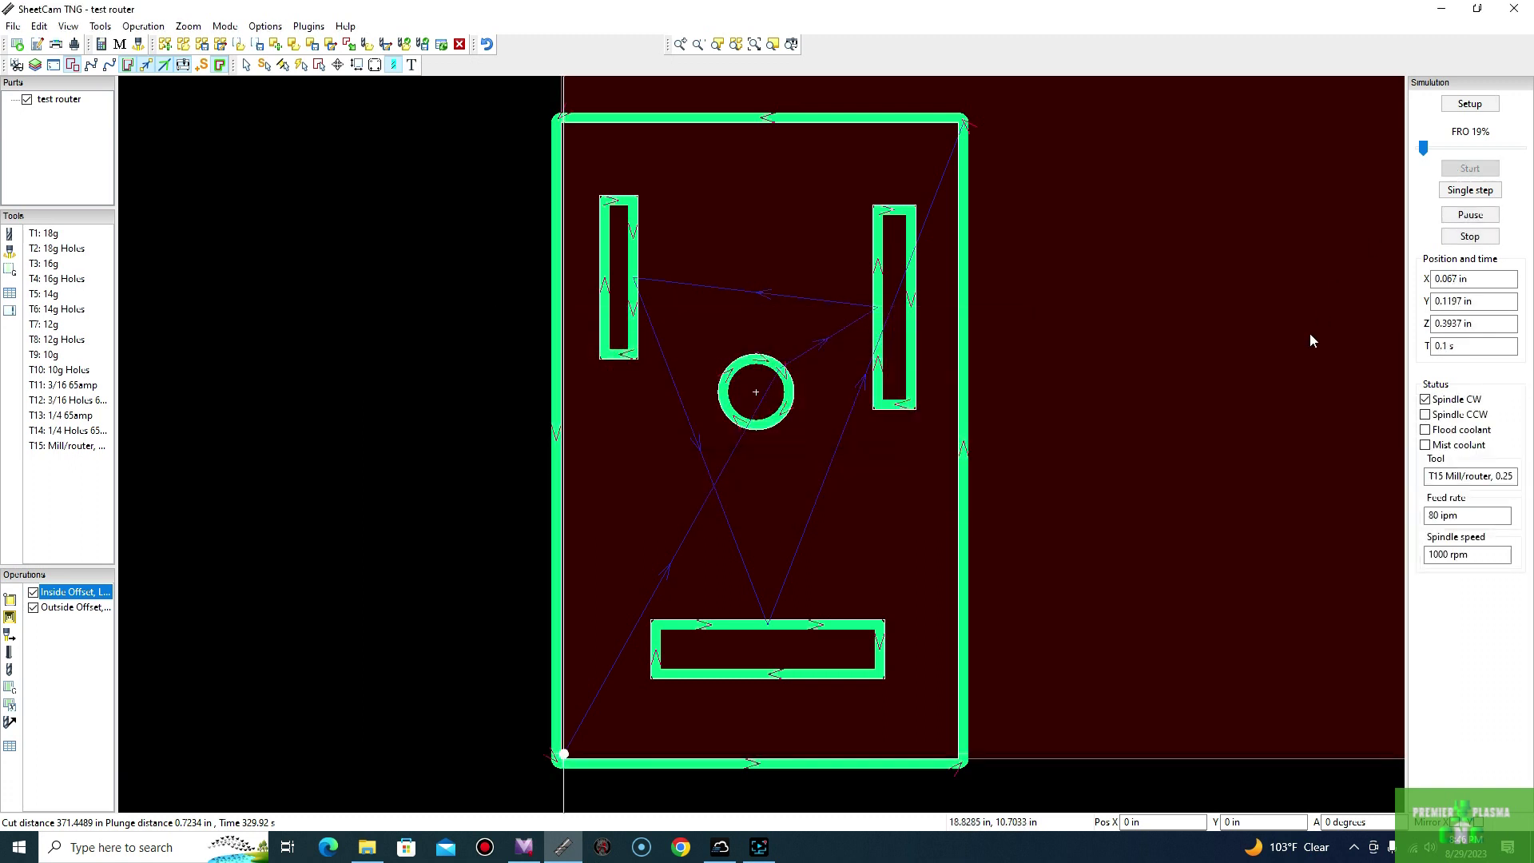
{"action": "left_click_drag", "start_coordinate": [1423, 148], "coordinate": [1514, 149]}
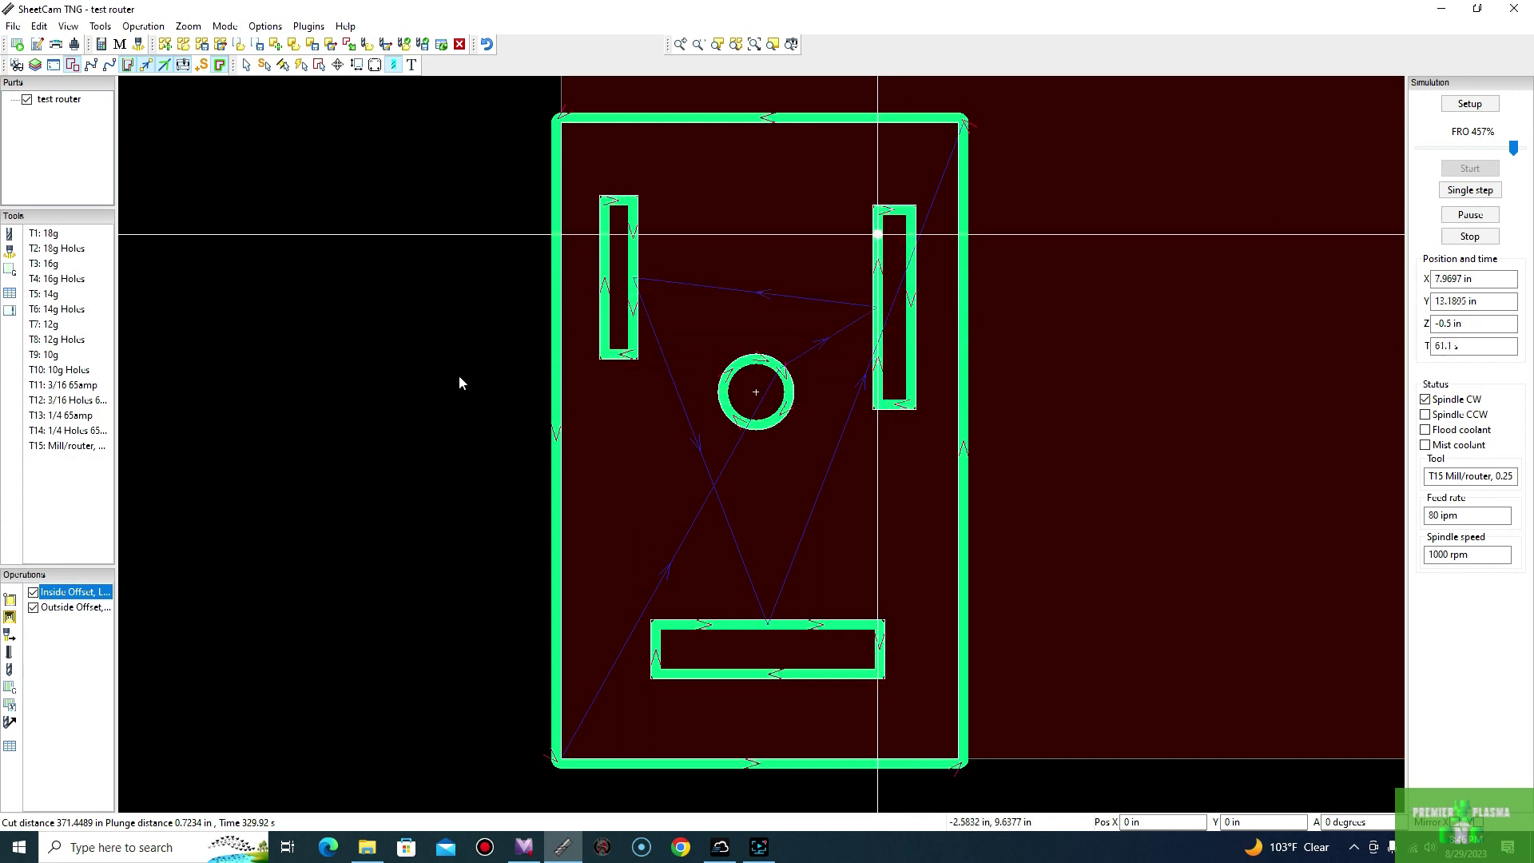
Examine the simulated cut depths in 3D across the inner and outer contours, raising the feed rate override to 500%
{"action": "right_click", "coordinate": [506, 414]}
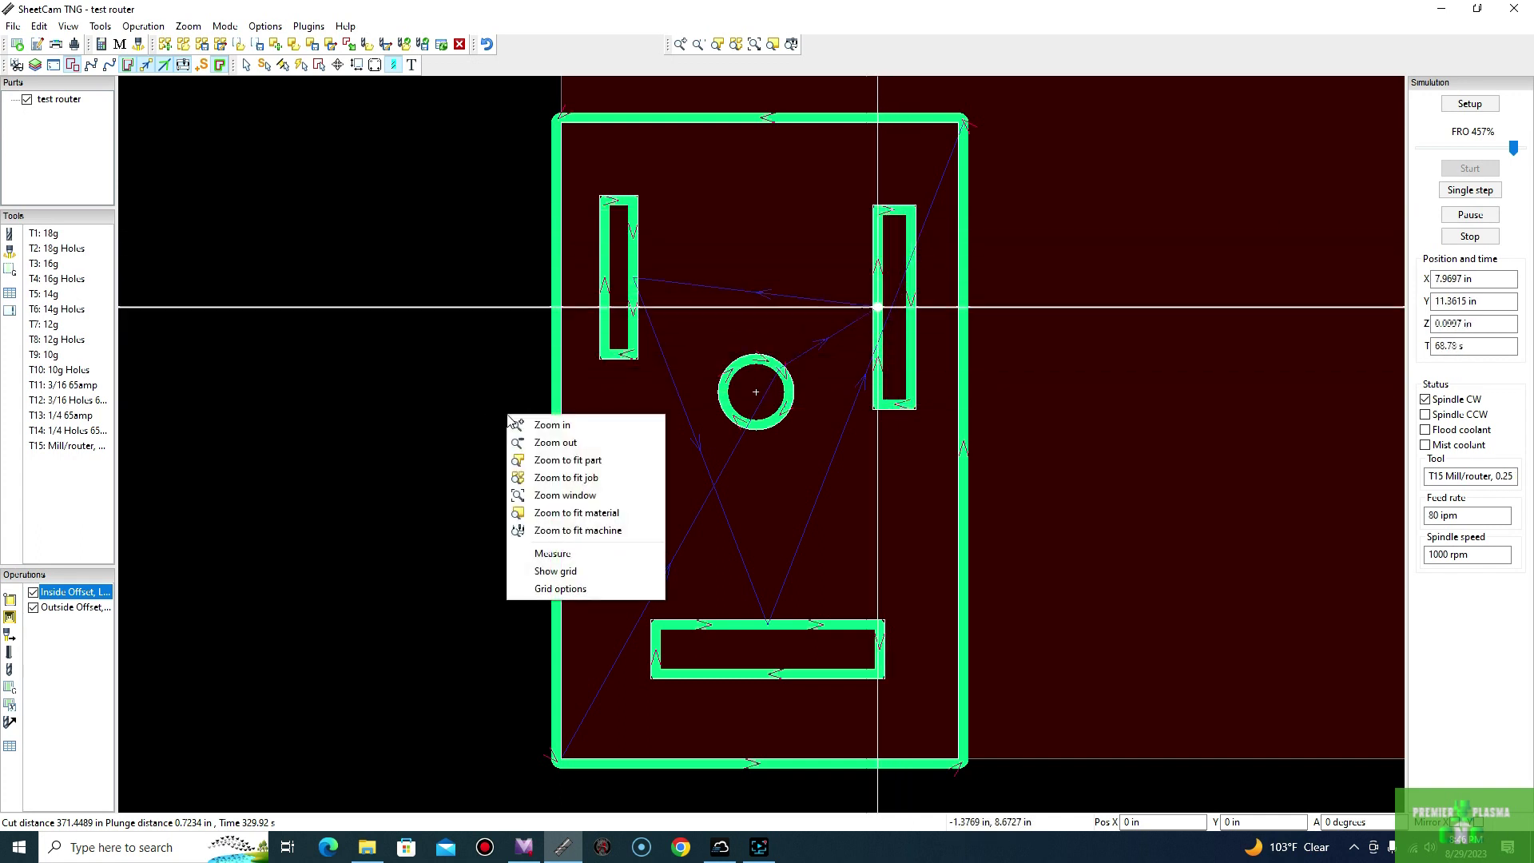
{"action": "left_click", "coordinate": [487, 404]}
{"action": "right_click_drag", "start_coordinate": [486, 405], "coordinate": [679, 316]}
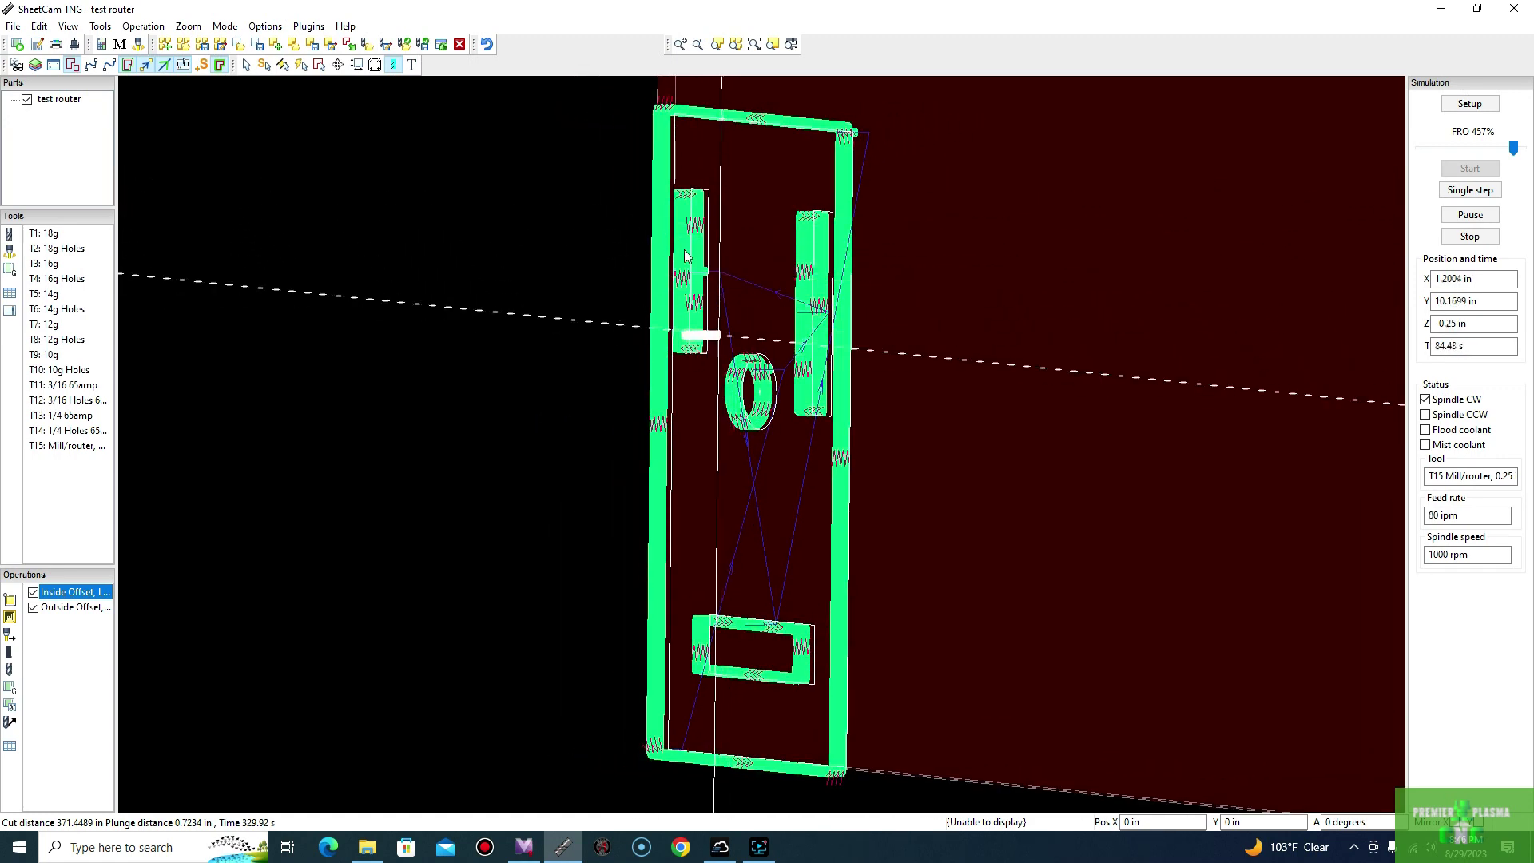
{"action": "scroll", "coordinate": [679, 315], "scroll_direction": "up", "scroll_amount": 5}
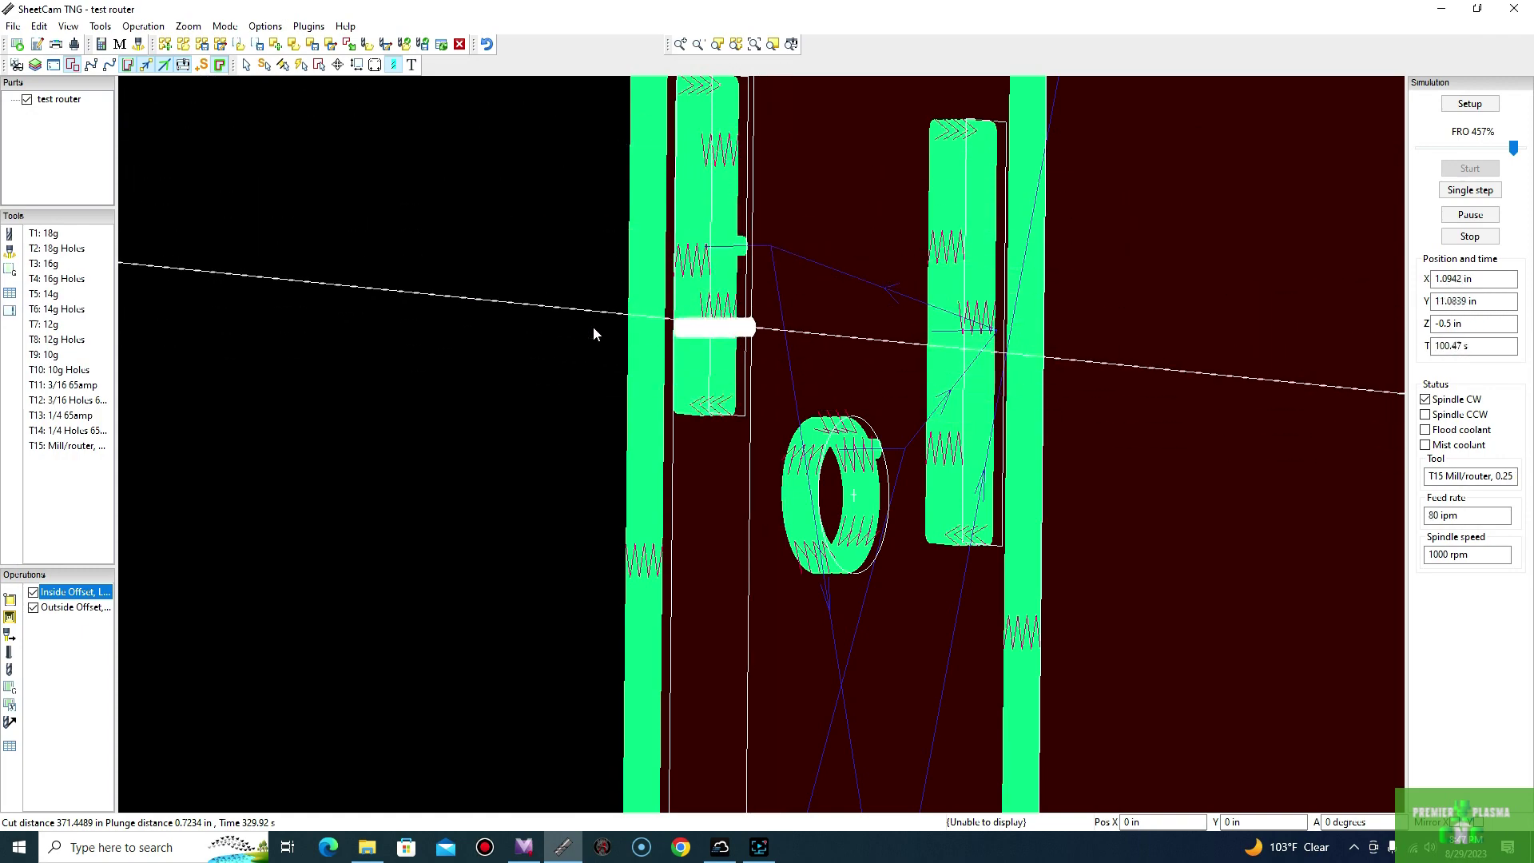
{"action": "right_click_drag", "start_coordinate": [591, 330], "coordinate": [740, 749]}
{"action": "scroll", "coordinate": [583, 330], "scroll_direction": "down", "scroll_amount": 5}
{"action": "scroll", "coordinate": [771, 767], "scroll_direction": "up", "scroll_amount": 6}
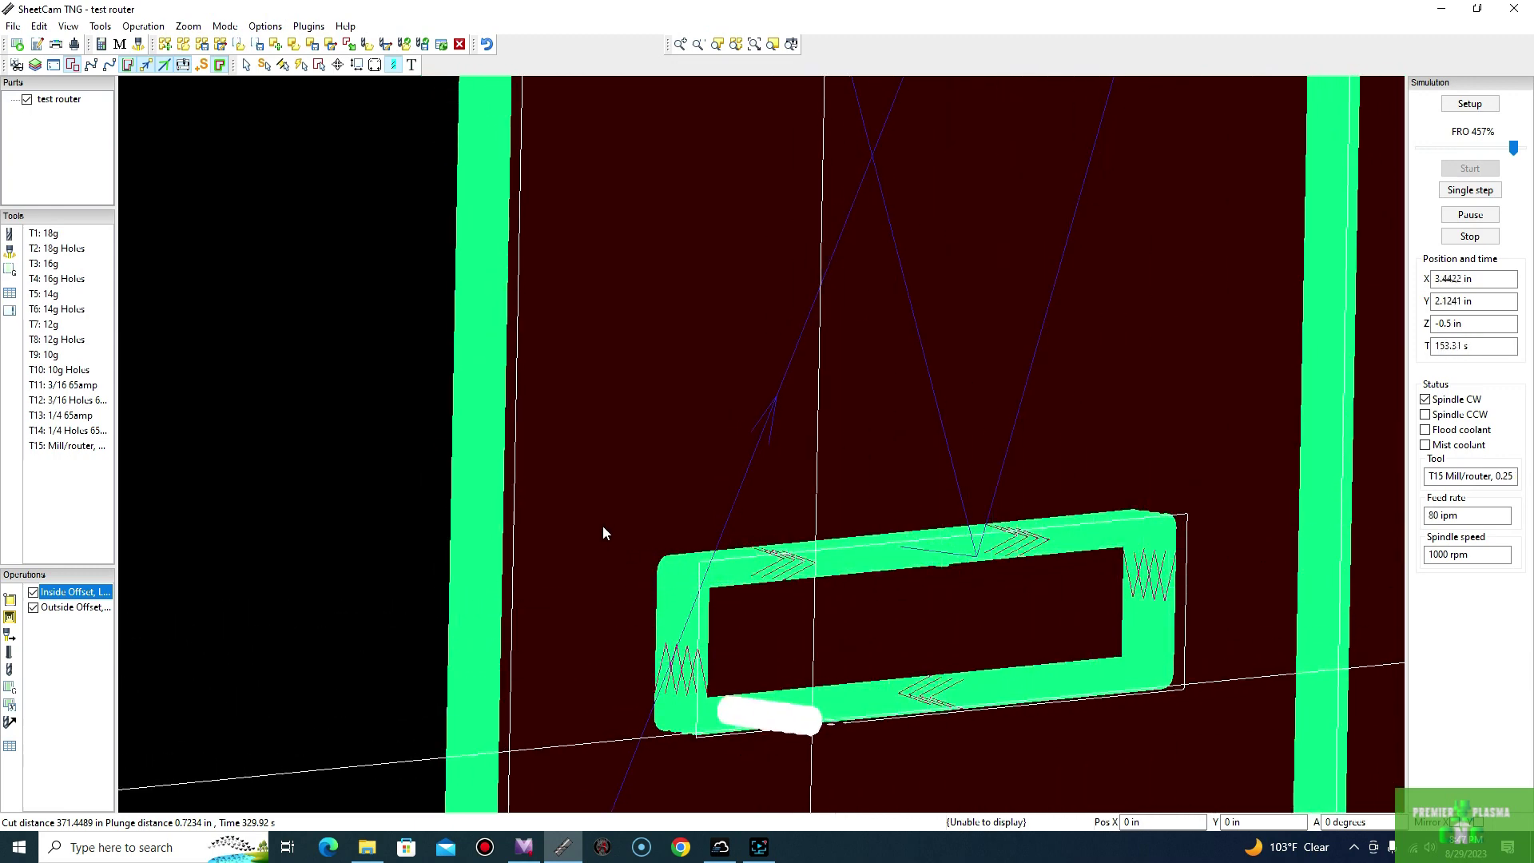
{"action": "scroll", "coordinate": [601, 521], "scroll_direction": "down", "scroll_amount": 5}
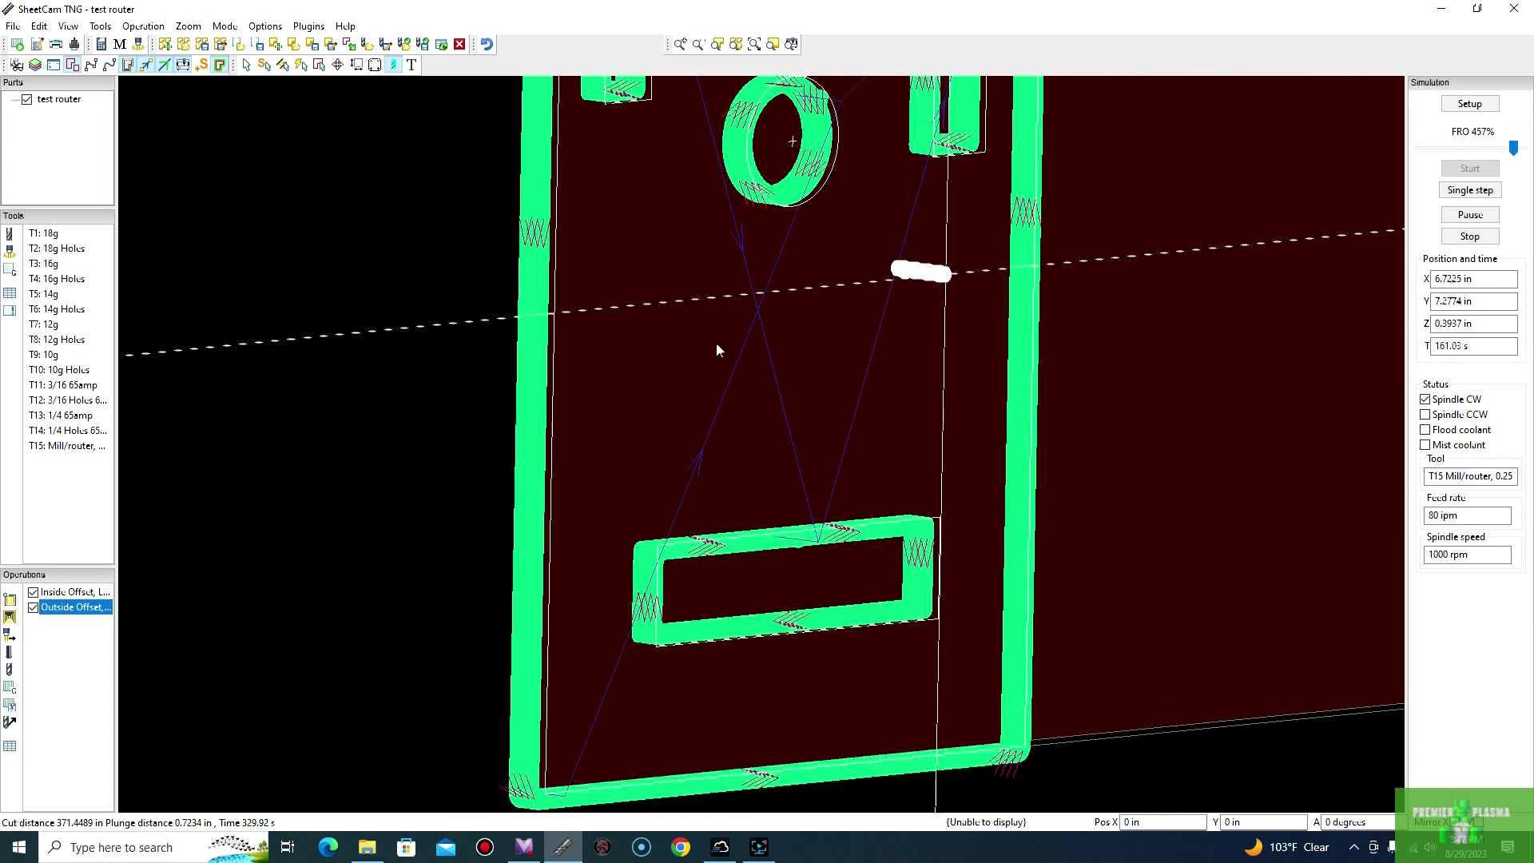
{"action": "right_click_drag", "start_coordinate": [716, 343], "coordinate": [740, 299]}
{"action": "scroll", "coordinate": [740, 299], "scroll_direction": "down", "scroll_amount": 5}
{"action": "scroll", "coordinate": [788, 159], "scroll_direction": "up", "scroll_amount": 3}
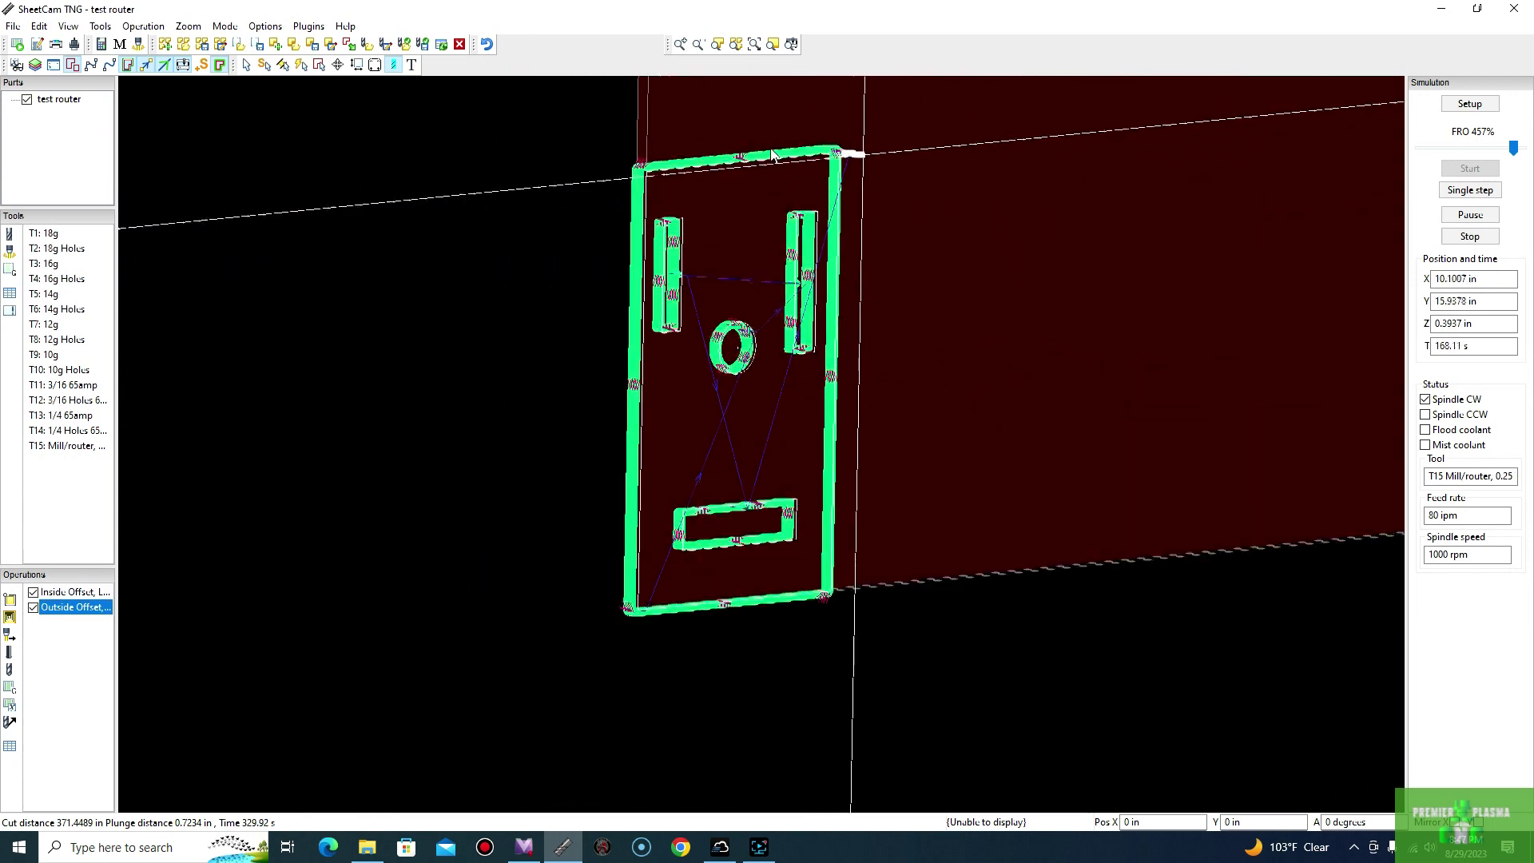
{"action": "left_click_drag", "start_coordinate": [1513, 148], "coordinate": [1523, 148]}
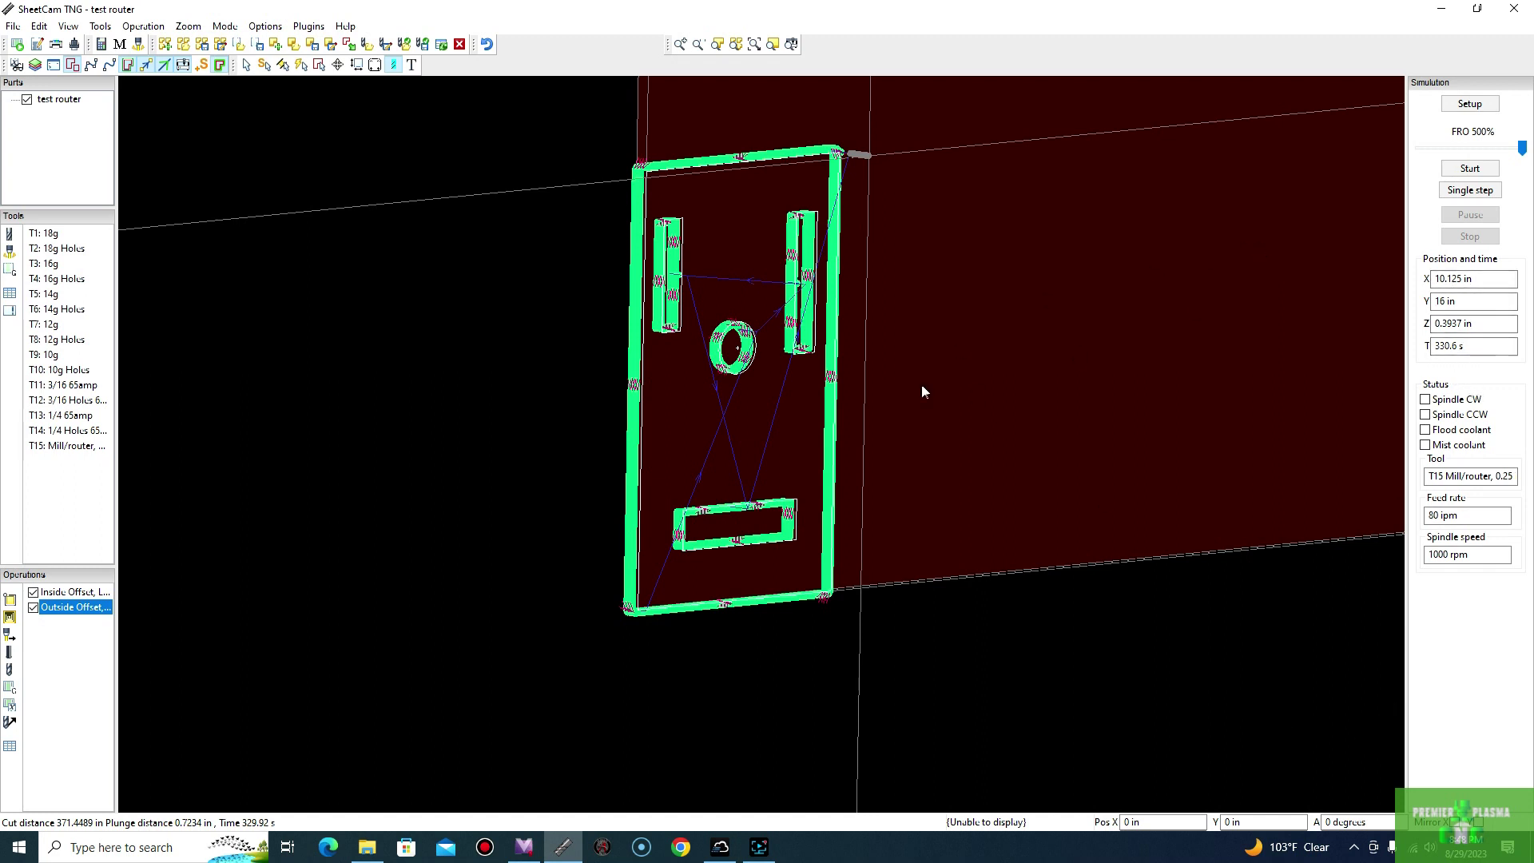
{"action": "right_click", "coordinate": [467, 494]}
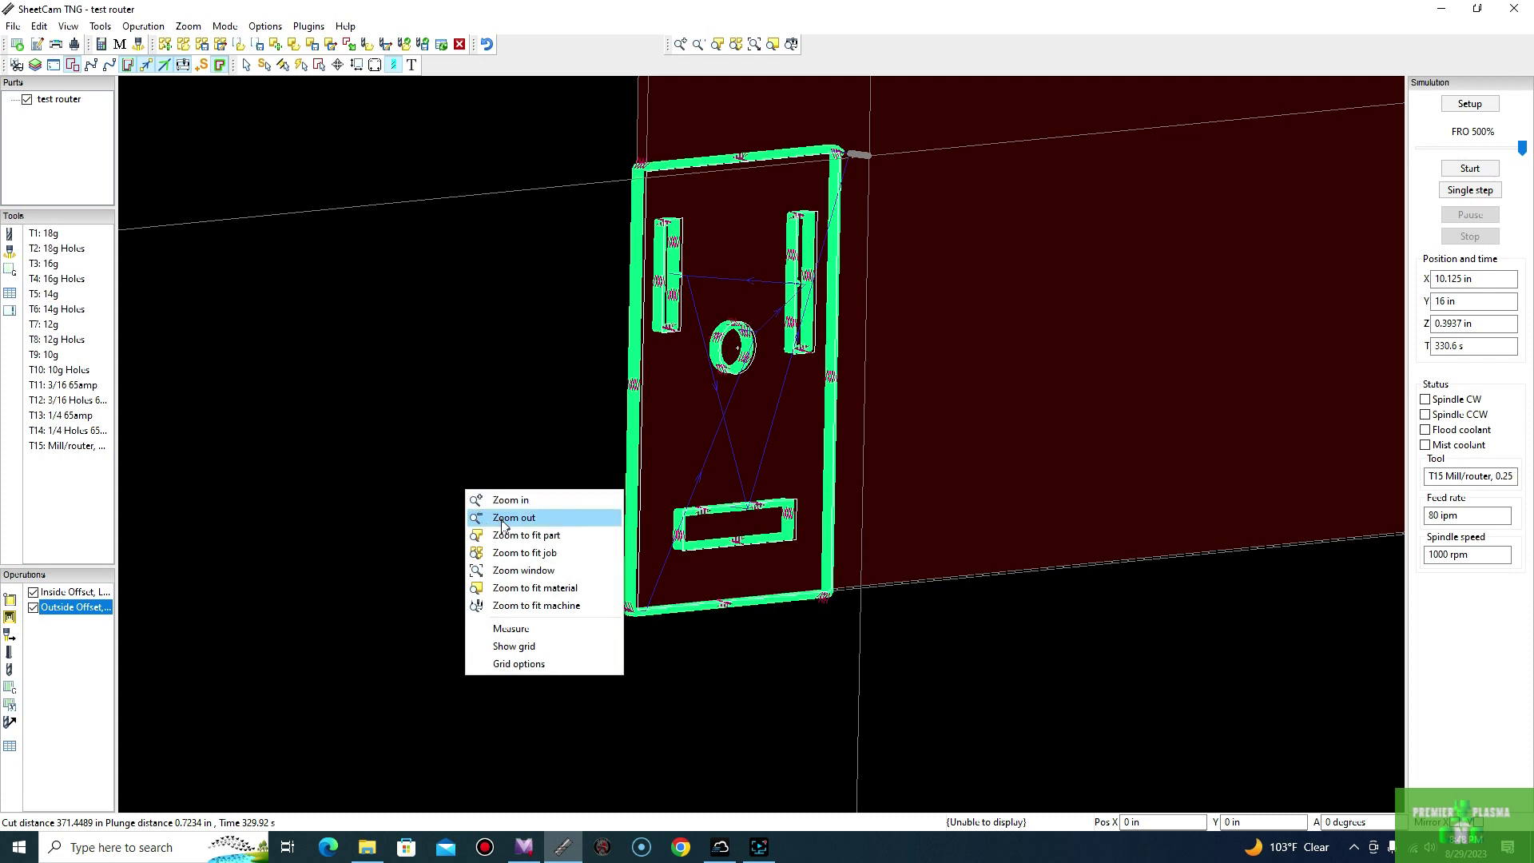
{"action": "left_click", "coordinate": [524, 551]}
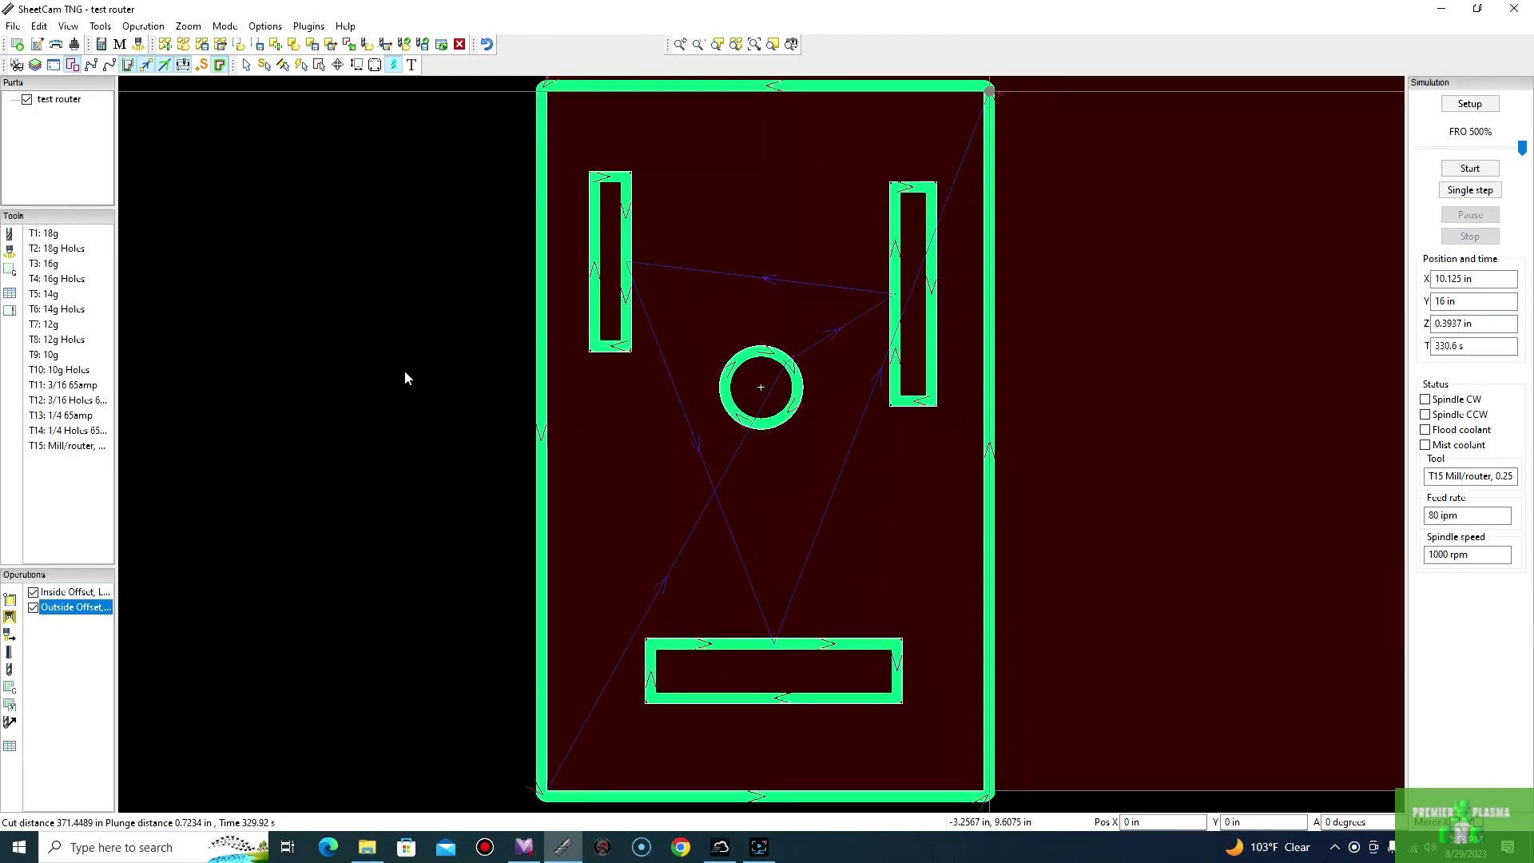
Select the PremierPlasma CNC Floating Head post processor in the machine options and accept them
{"action": "left_click", "coordinate": [267, 27]}
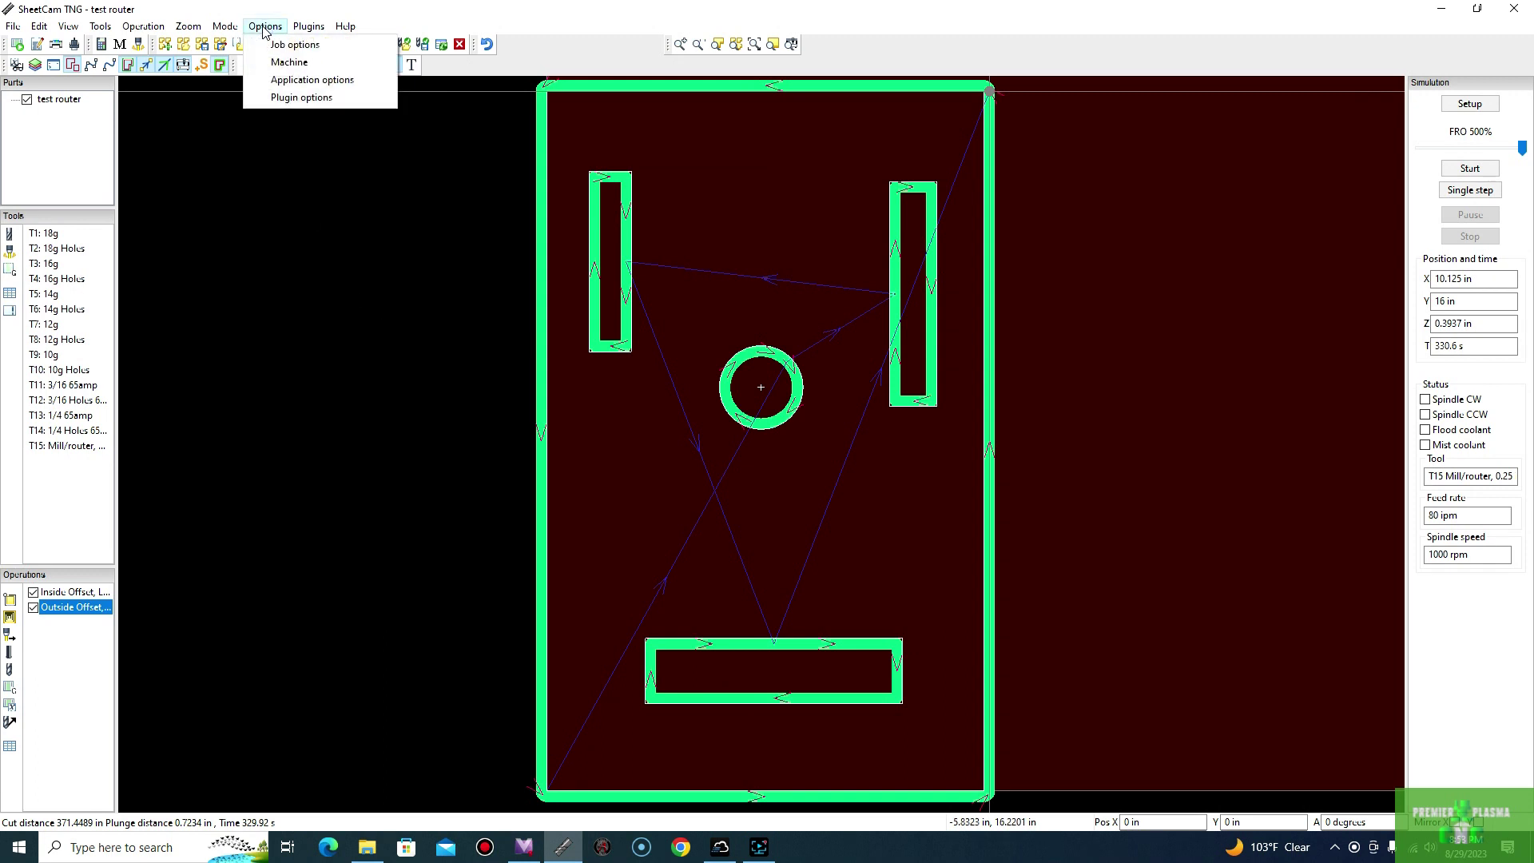
{"action": "left_click", "coordinate": [294, 64]}
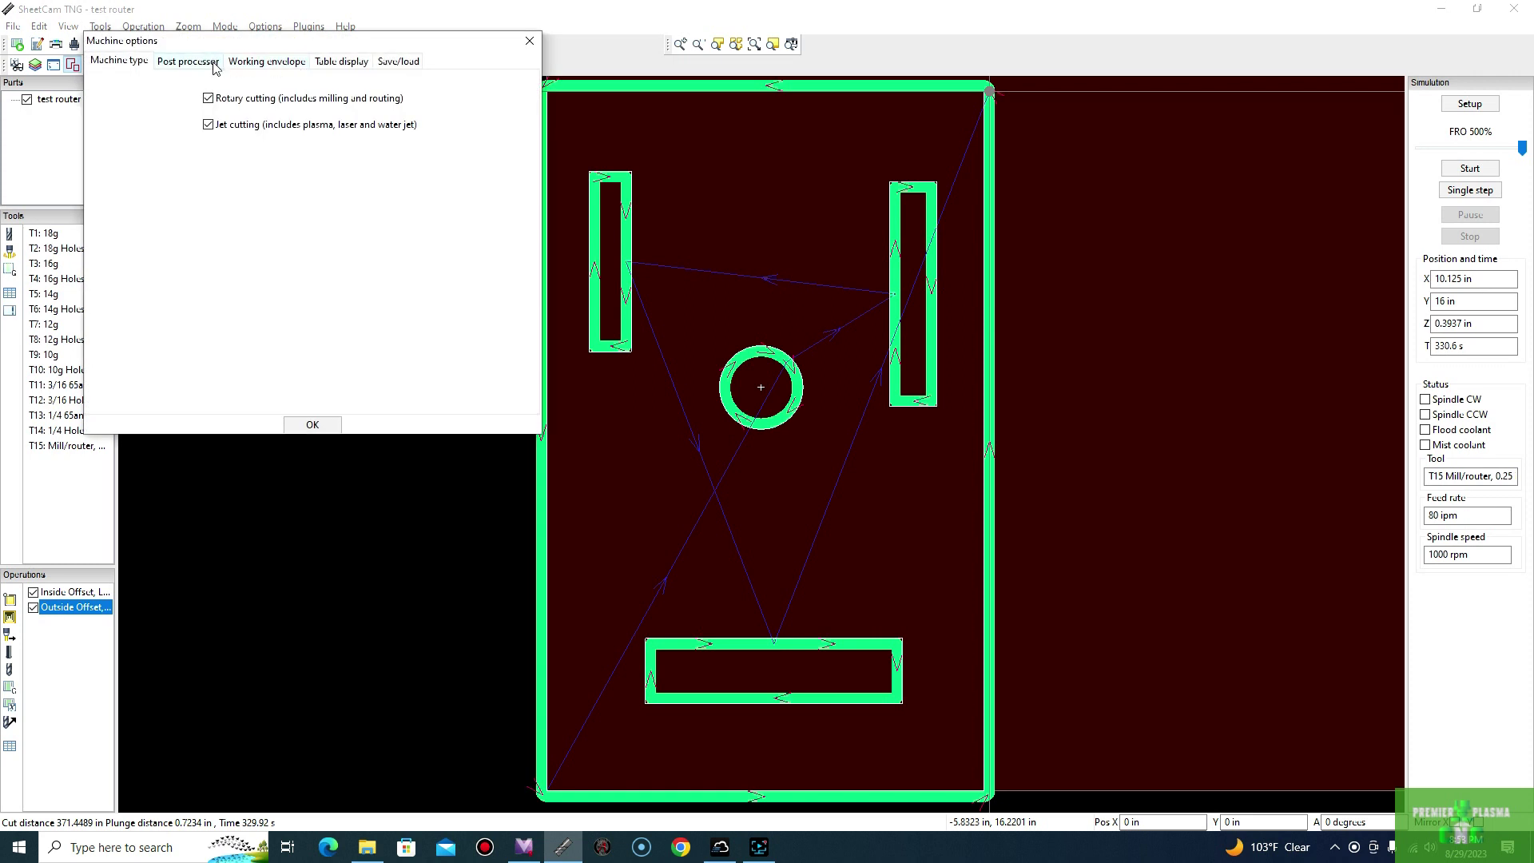
{"action": "left_click", "coordinate": [188, 62]}
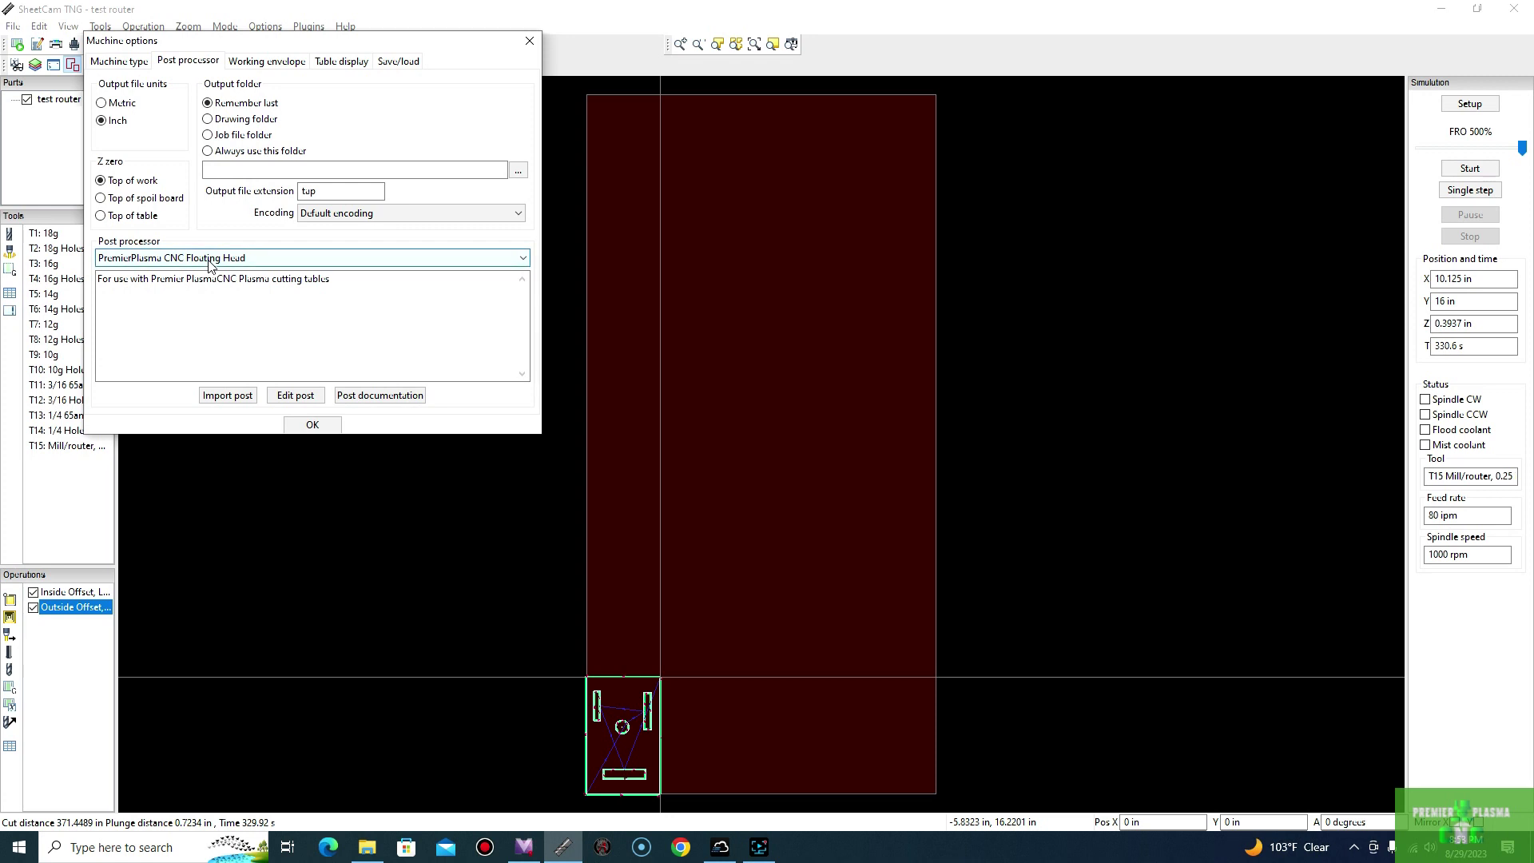
{"action": "left_click", "coordinate": [524, 259]}
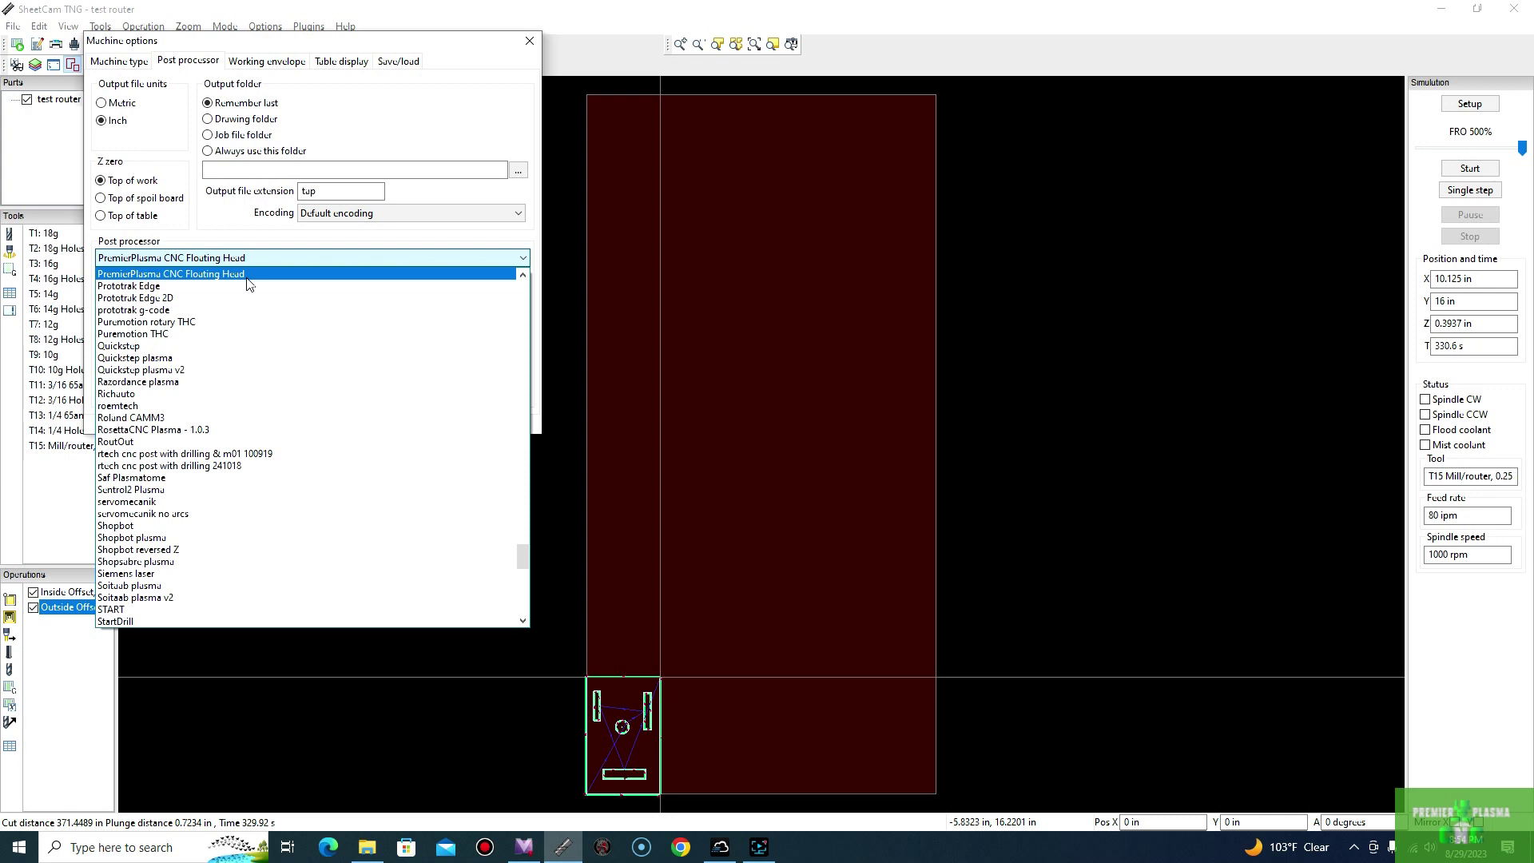
{"action": "left_click", "coordinate": [247, 275]}
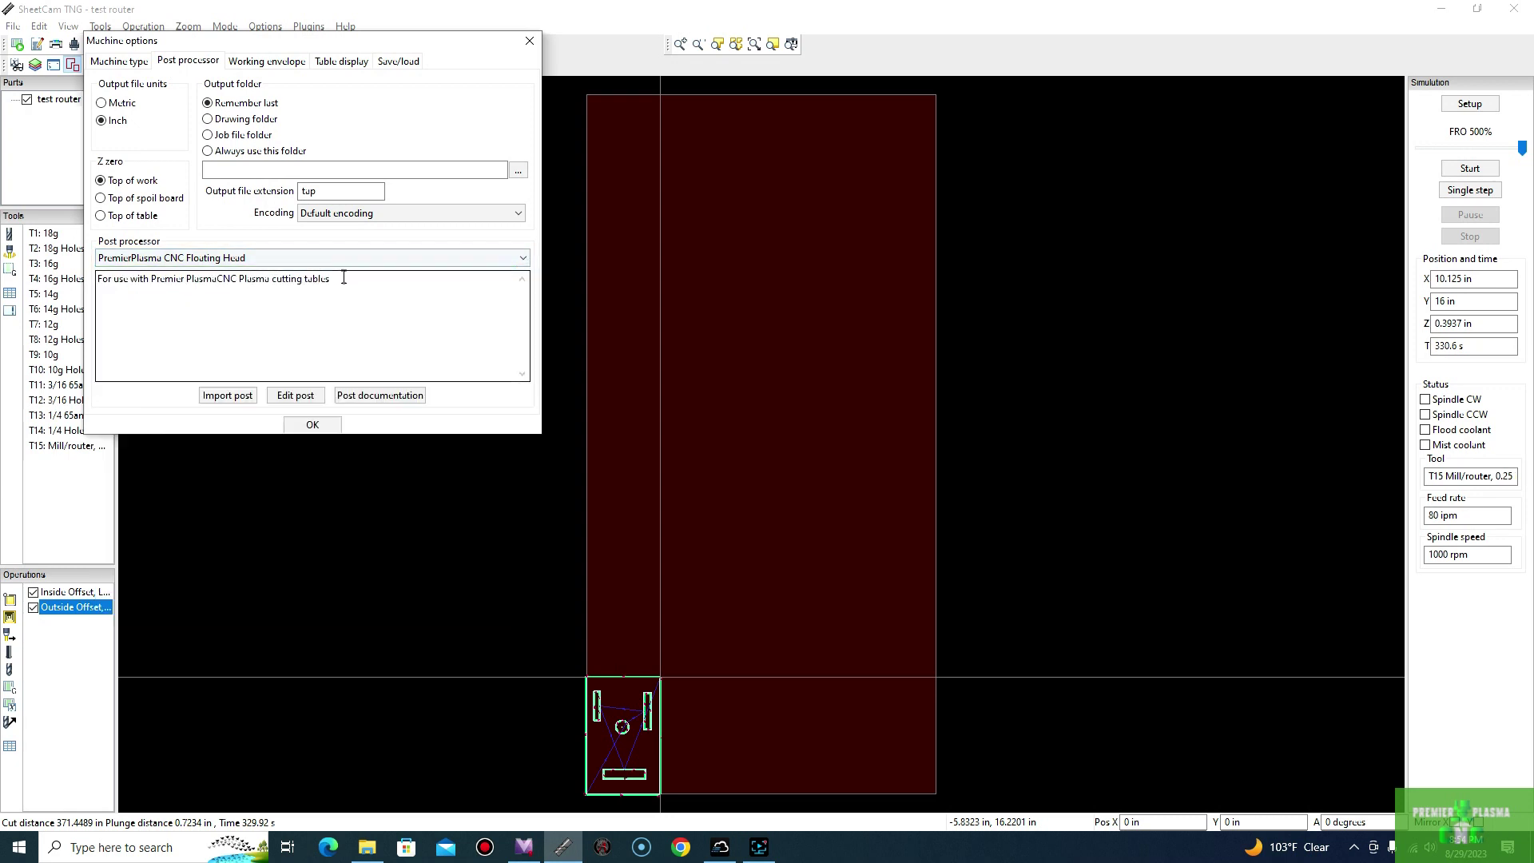
{"action": "left_click", "coordinate": [312, 425]}
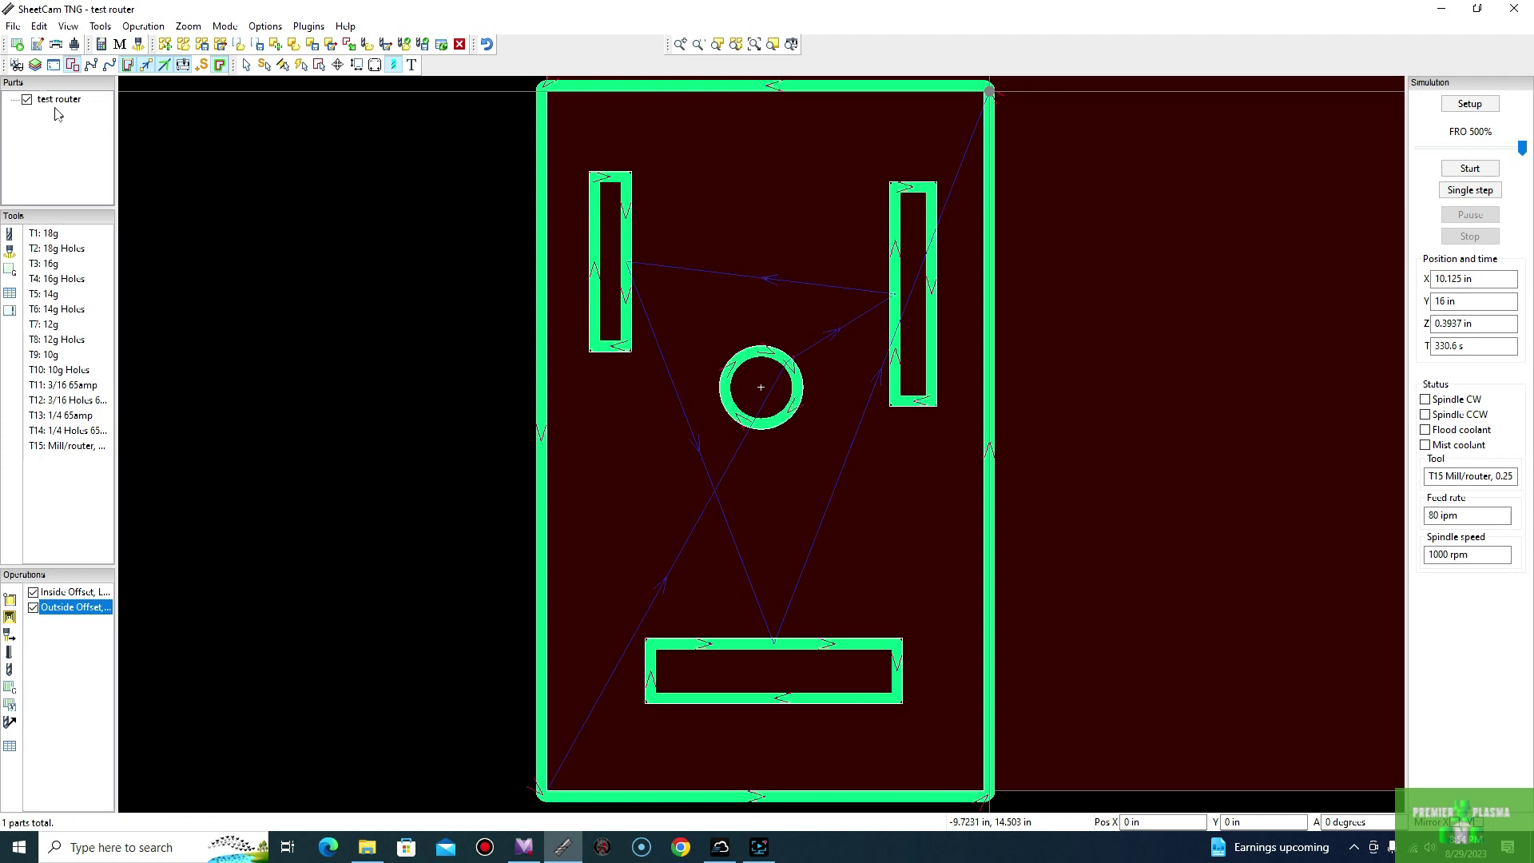
Run the post processor for the job and back out of saving the "test router" G-code to the Desktop
{"action": "left_click", "coordinate": [13, 26]}
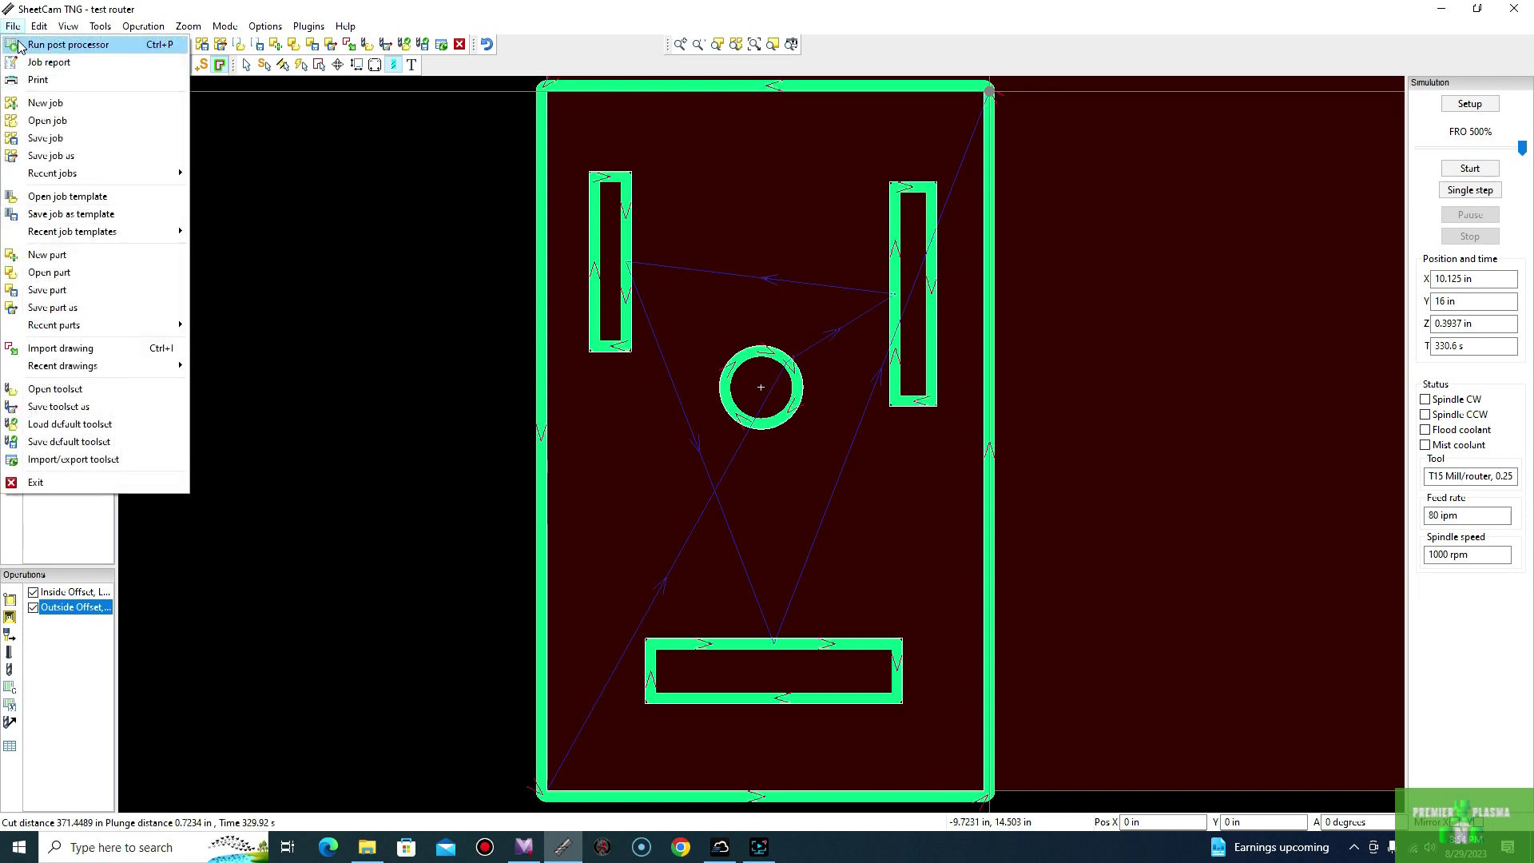
{"action": "left_click", "coordinate": [19, 46]}
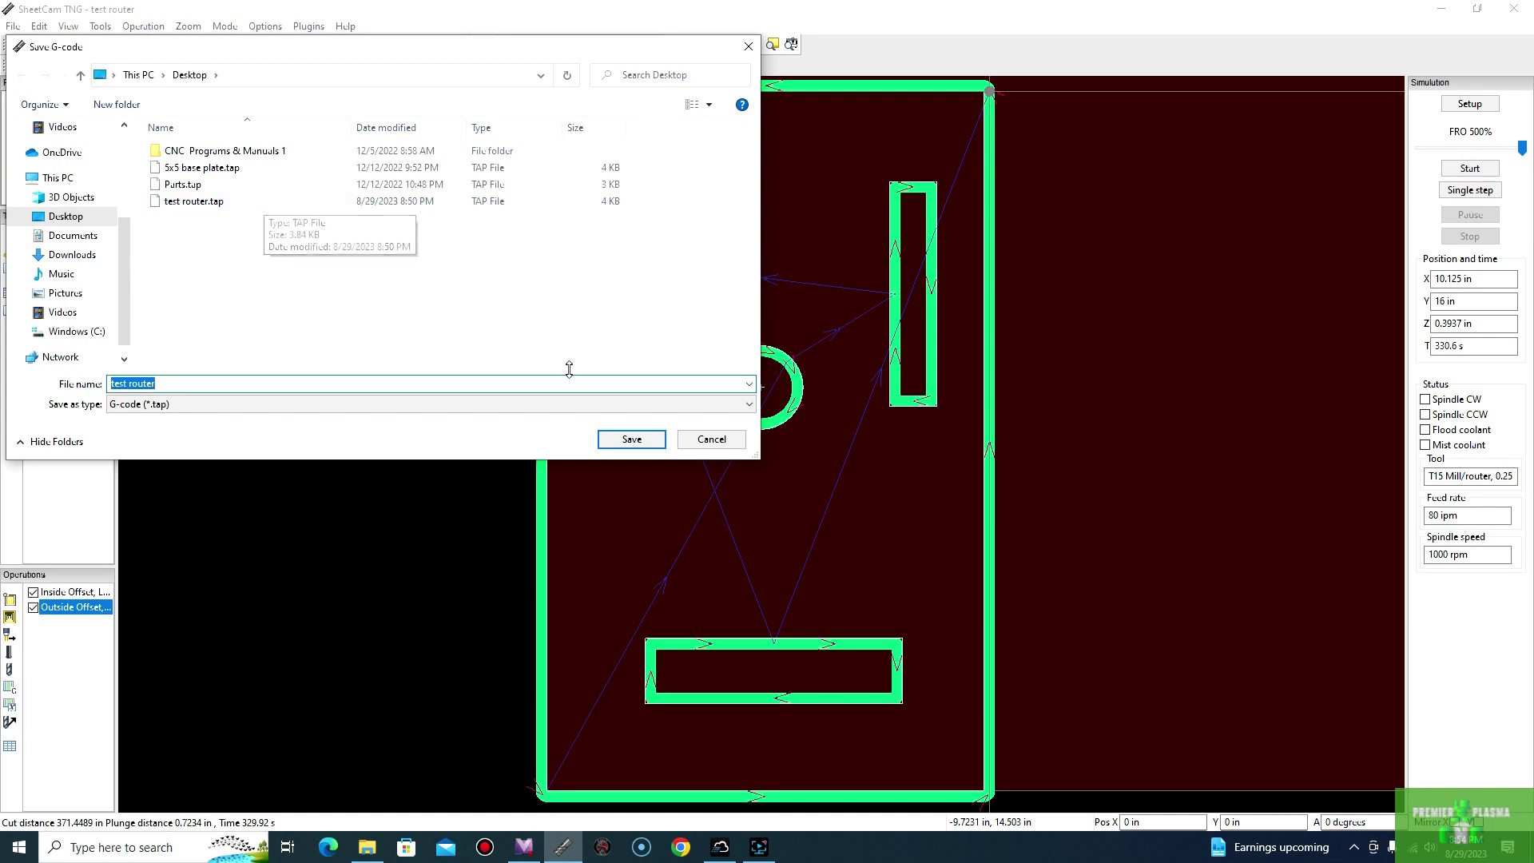
{"action": "left_click", "coordinate": [694, 441]}
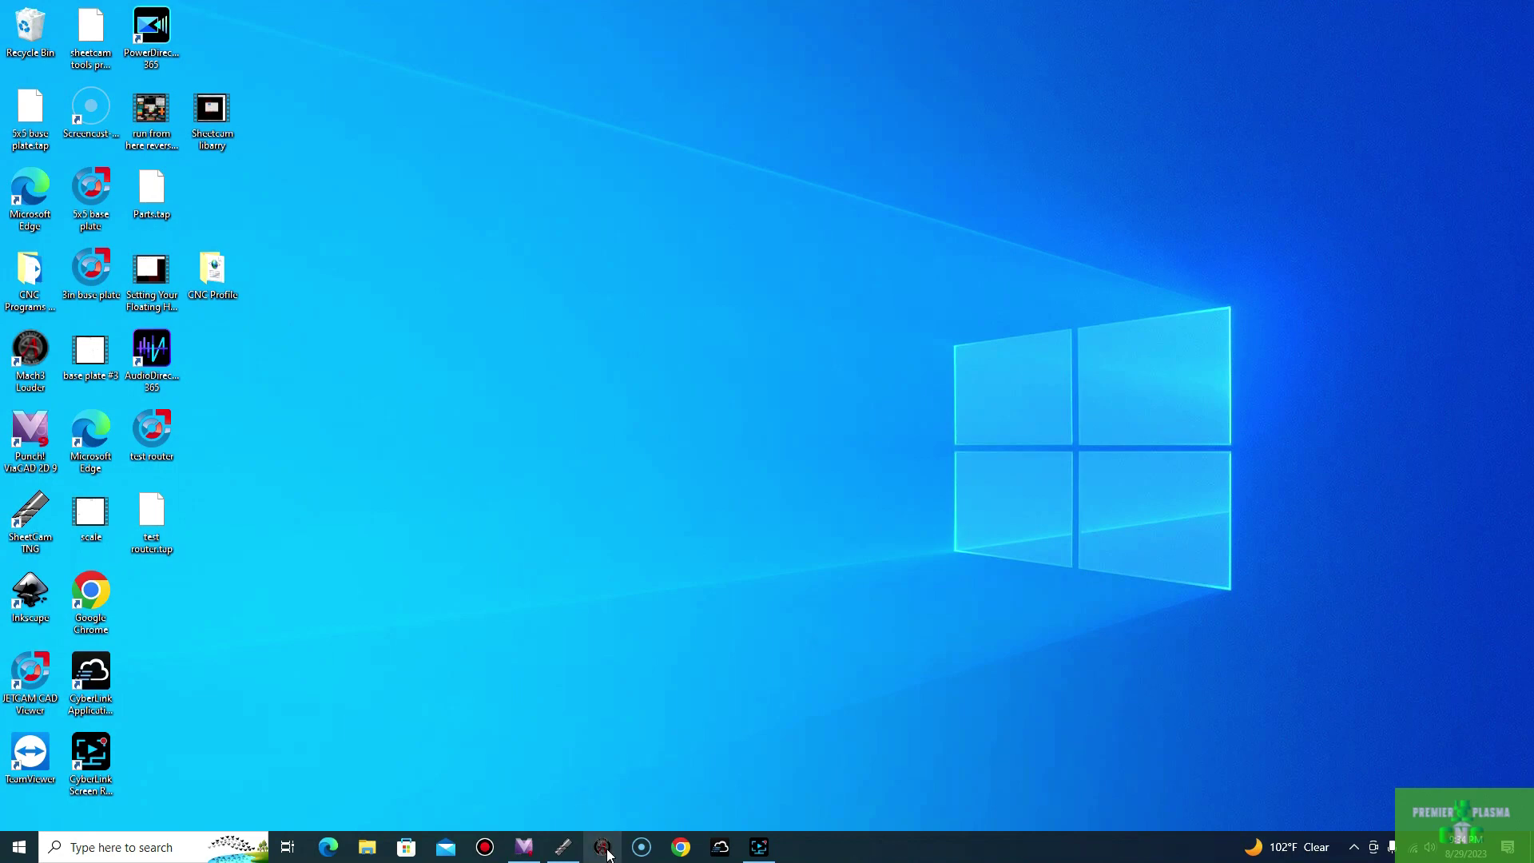
Launch Mach3 with the Plasma-CNC 2023 X1 profile and reset its emergency stop
{"action": "left_click", "coordinate": [604, 850]}
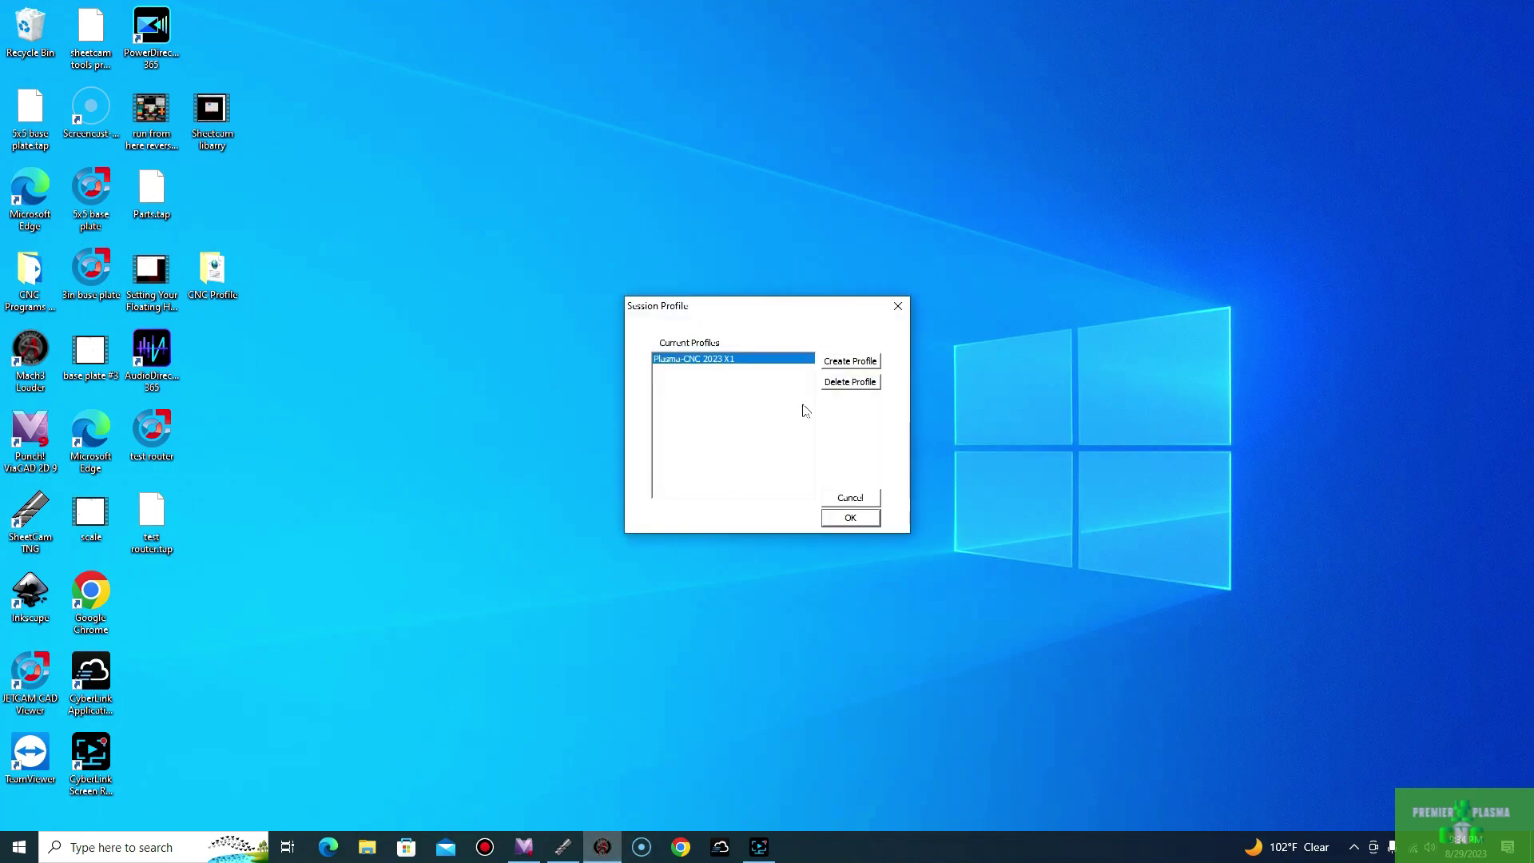
{"action": "left_click", "coordinate": [849, 518]}
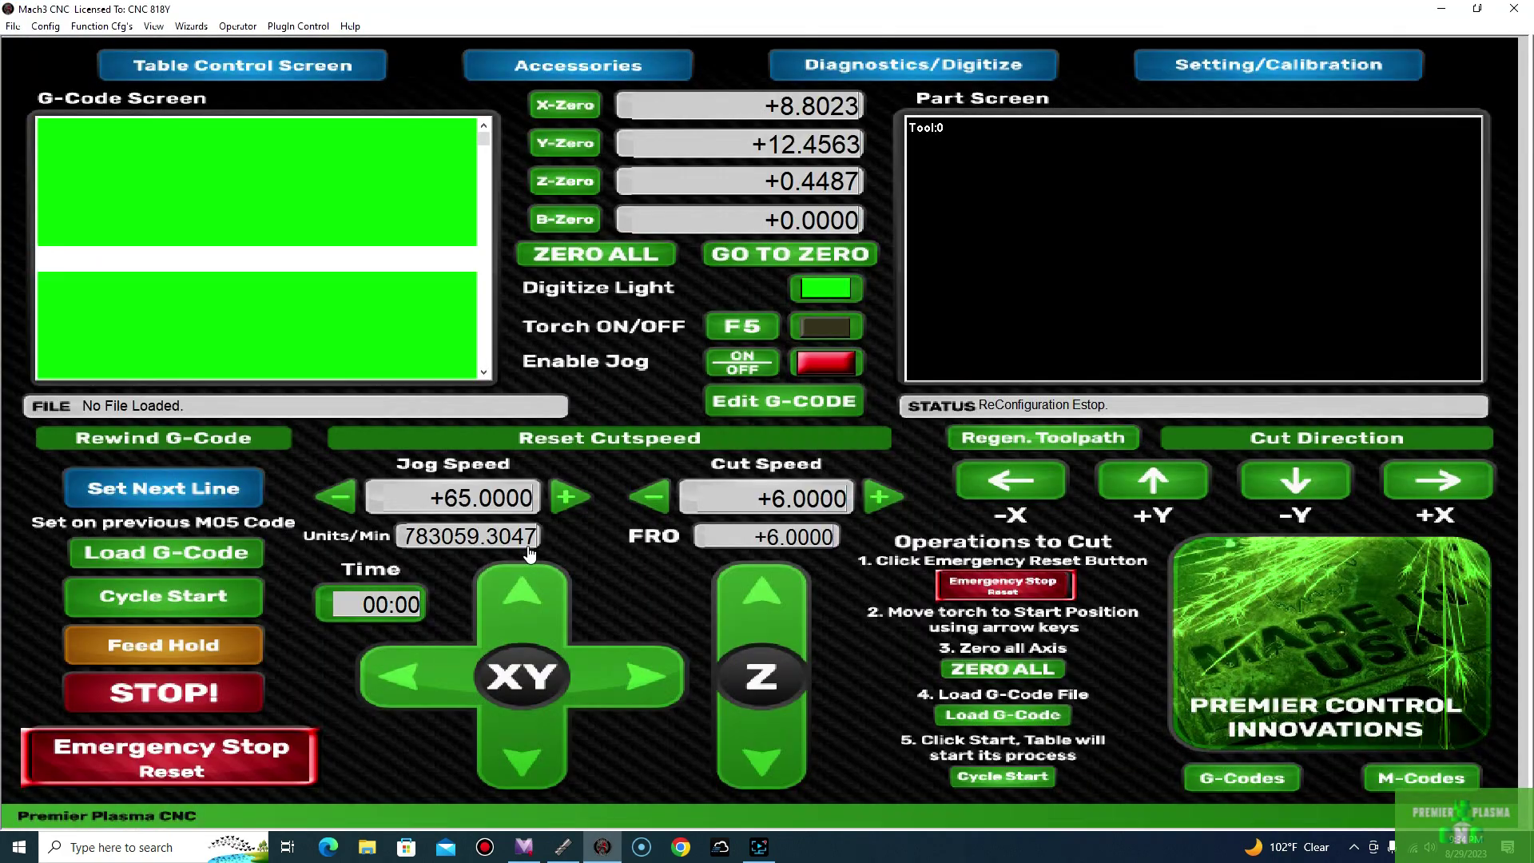
{"action": "left_click", "coordinate": [267, 763]}
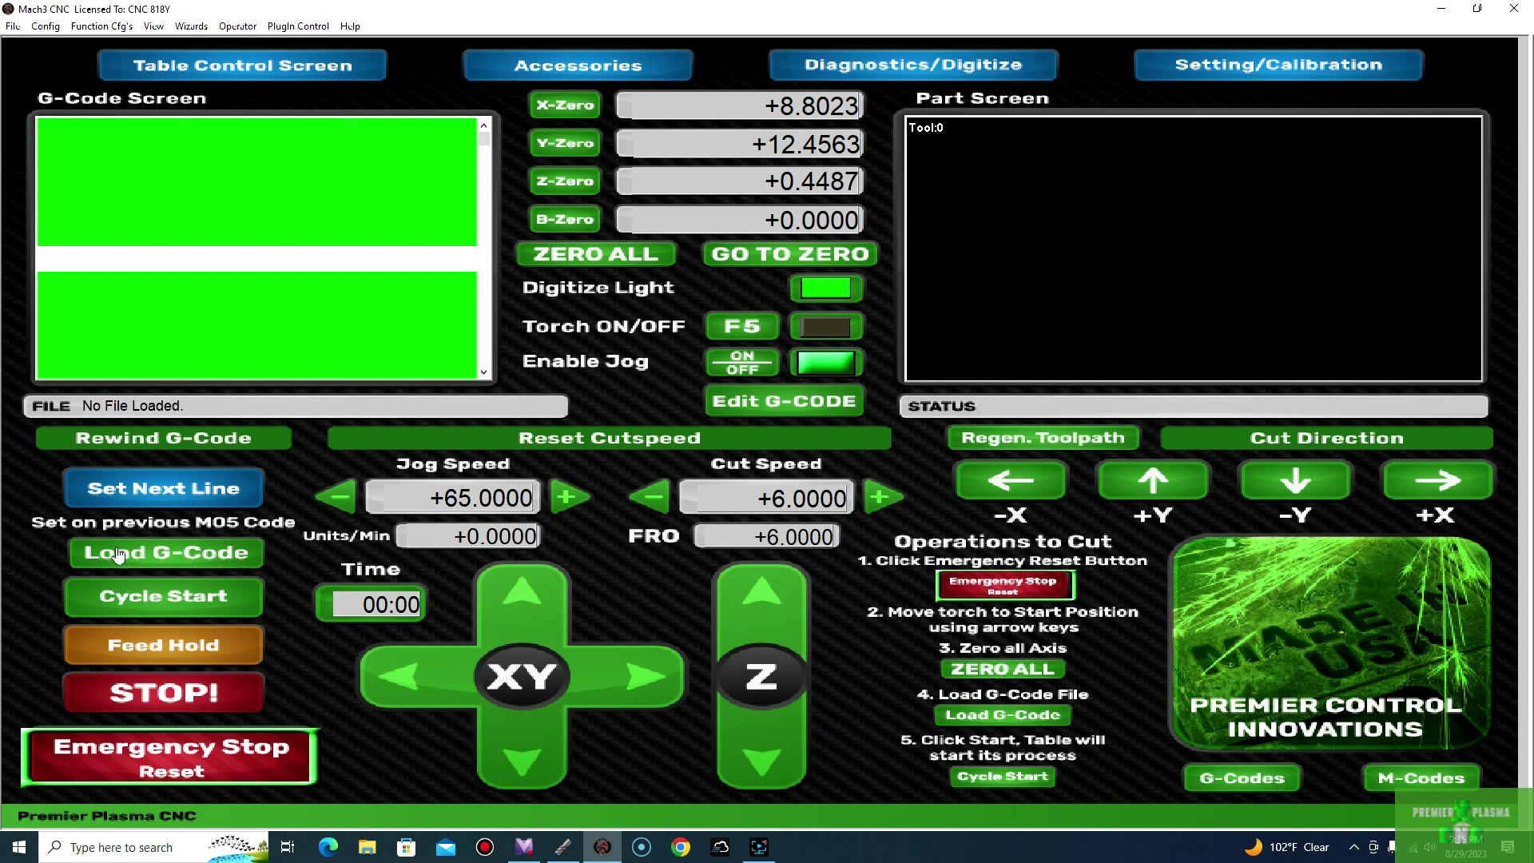
Load the G-code file "test router.tap" from the Desktop
{"action": "left_click", "coordinate": [17, 26]}
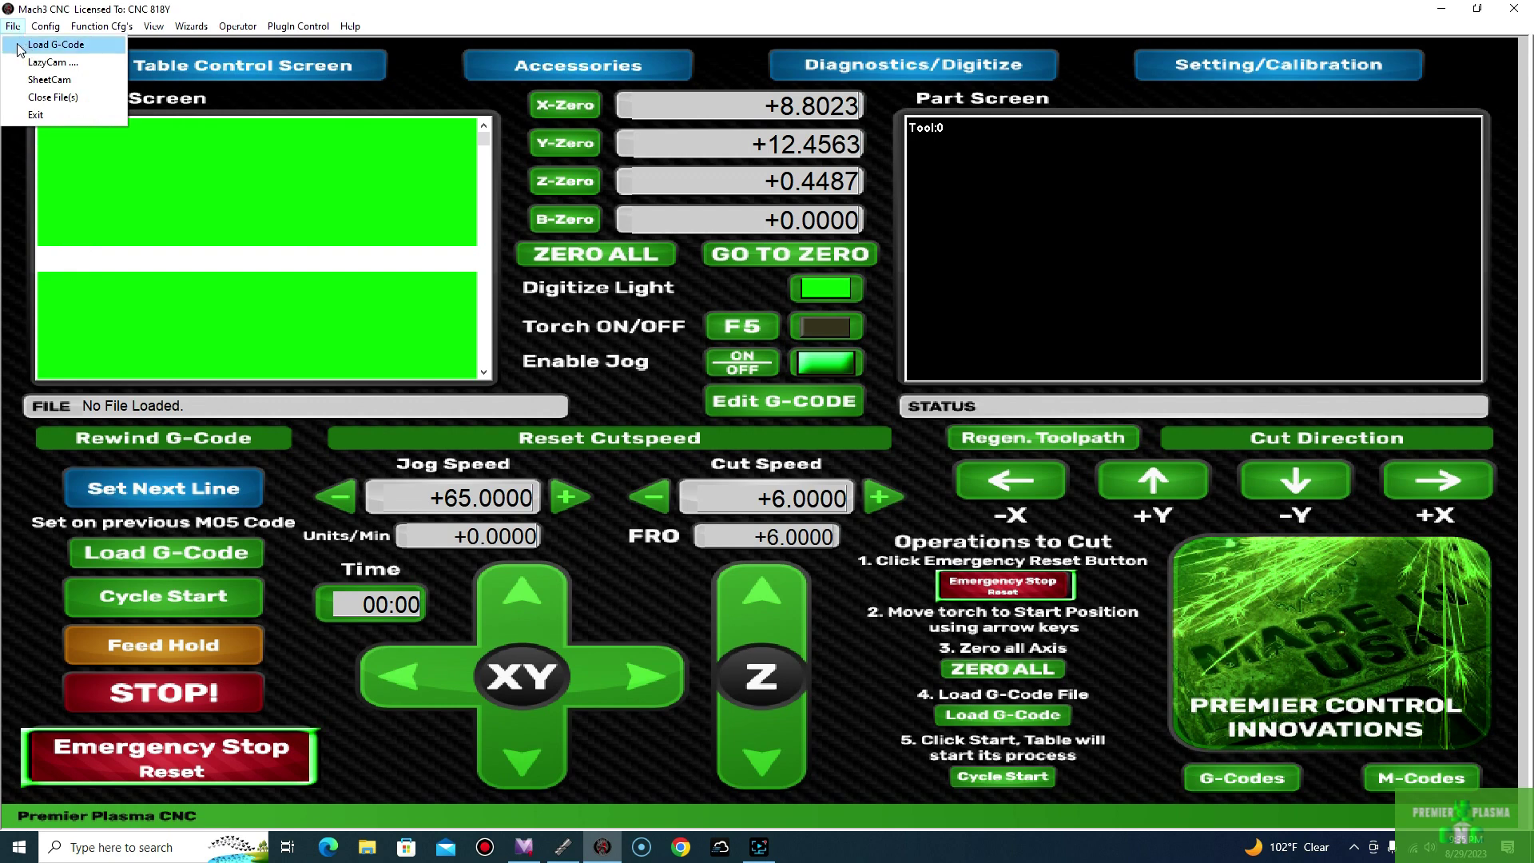
{"action": "left_click", "coordinate": [6, 563]}
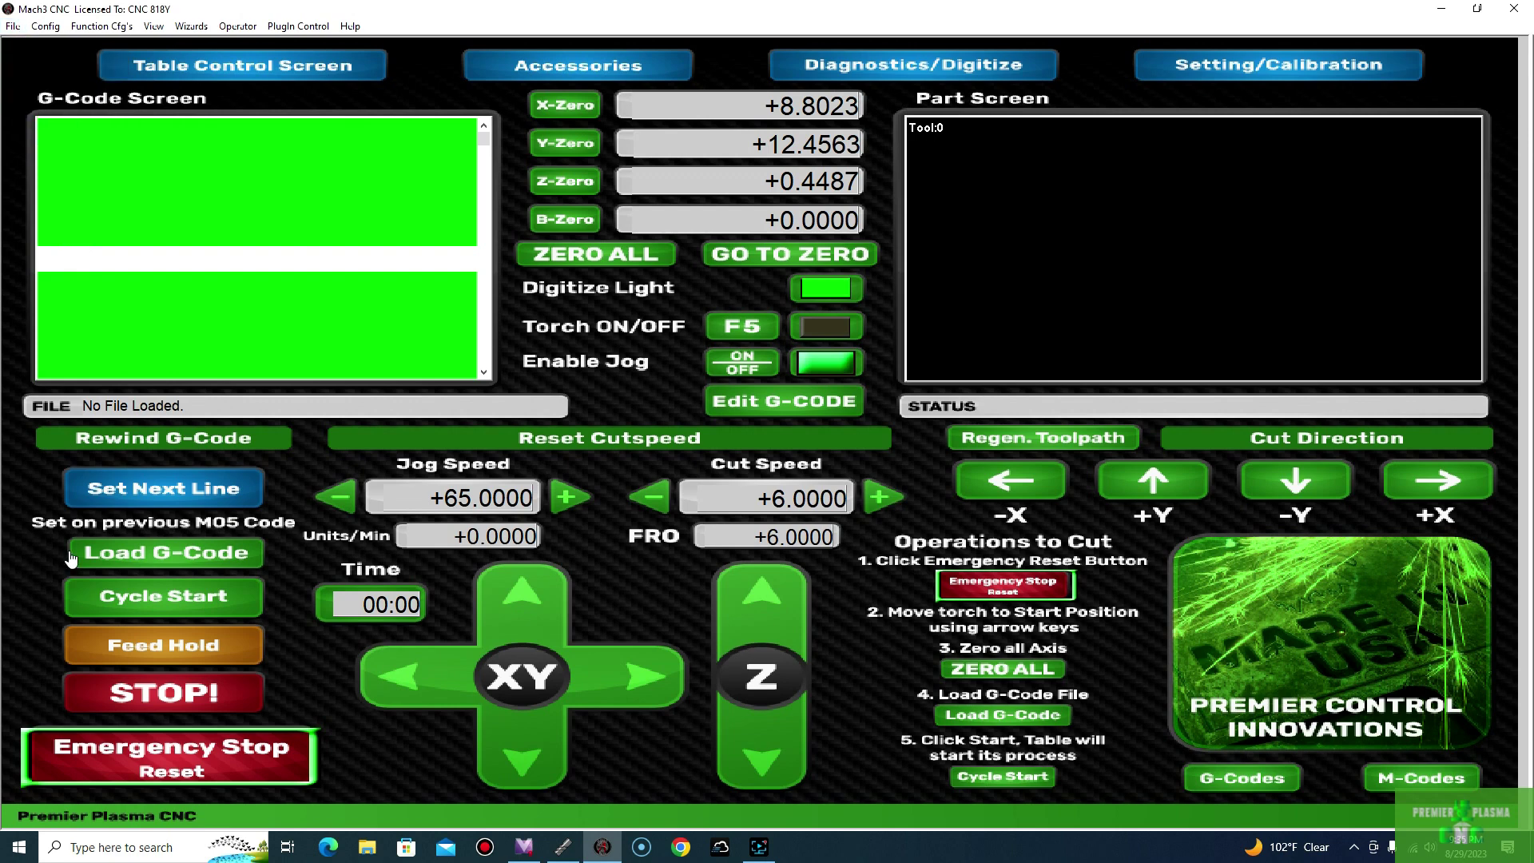
{"action": "left_click", "coordinate": [116, 552]}
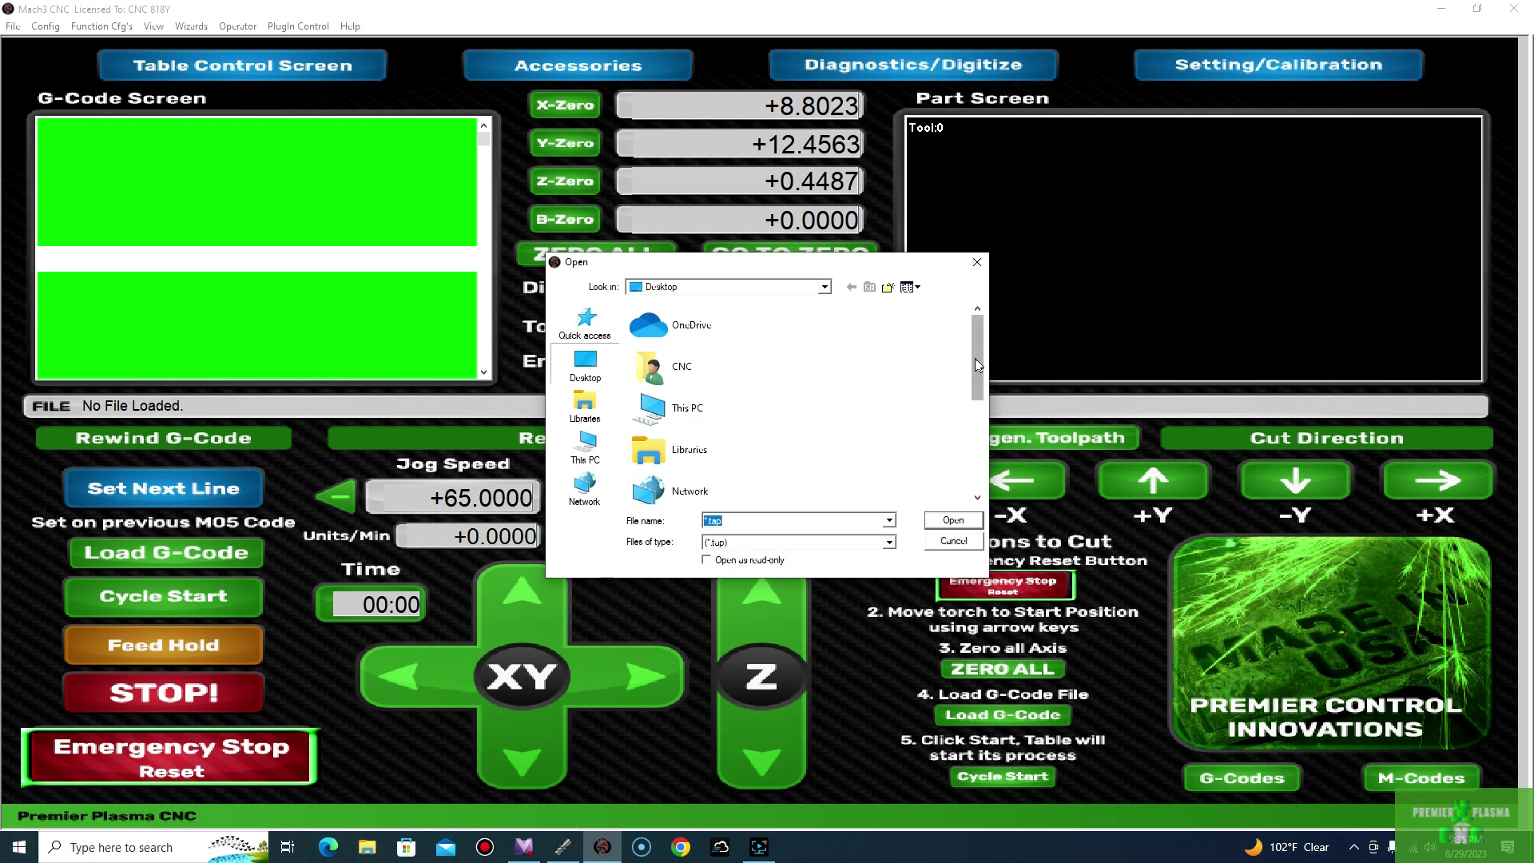
{"action": "left_click_drag", "start_coordinate": [978, 364], "coordinate": [978, 454]}
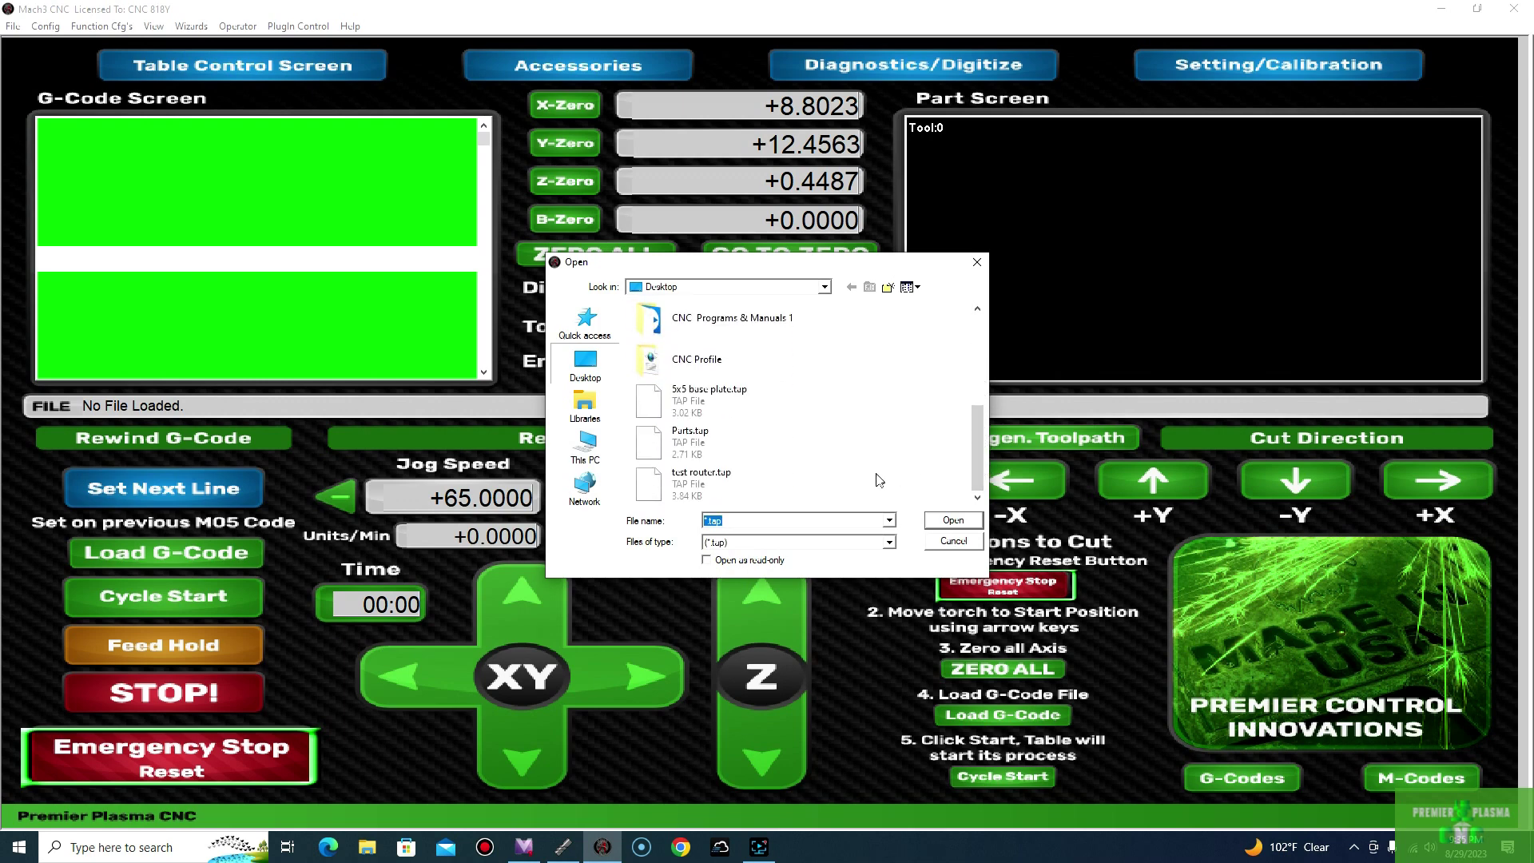
{"action": "left_click", "coordinate": [703, 484]}
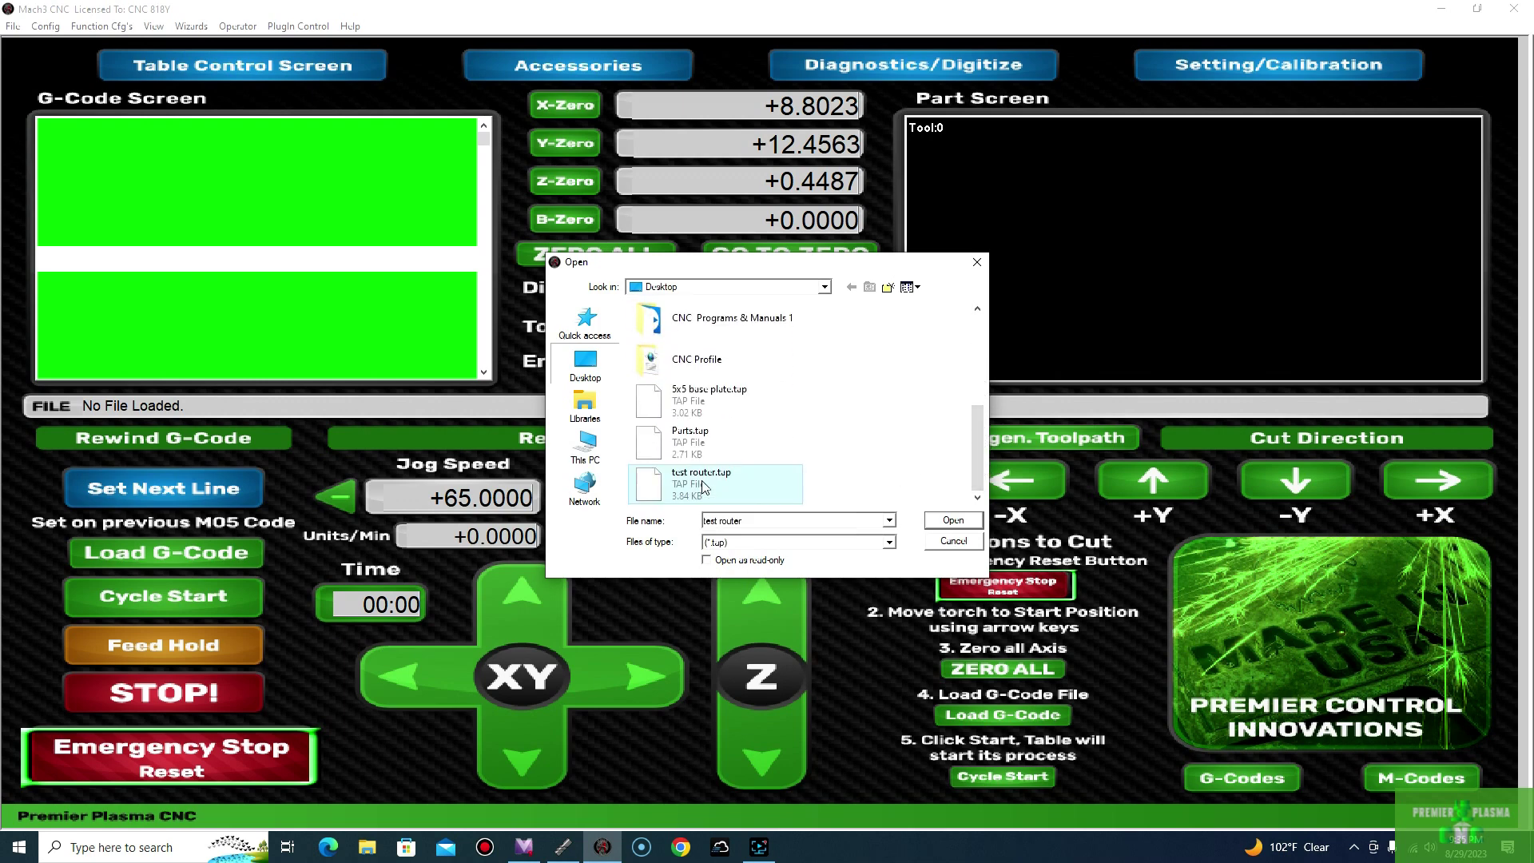
{"action": "left_click", "coordinate": [954, 520]}
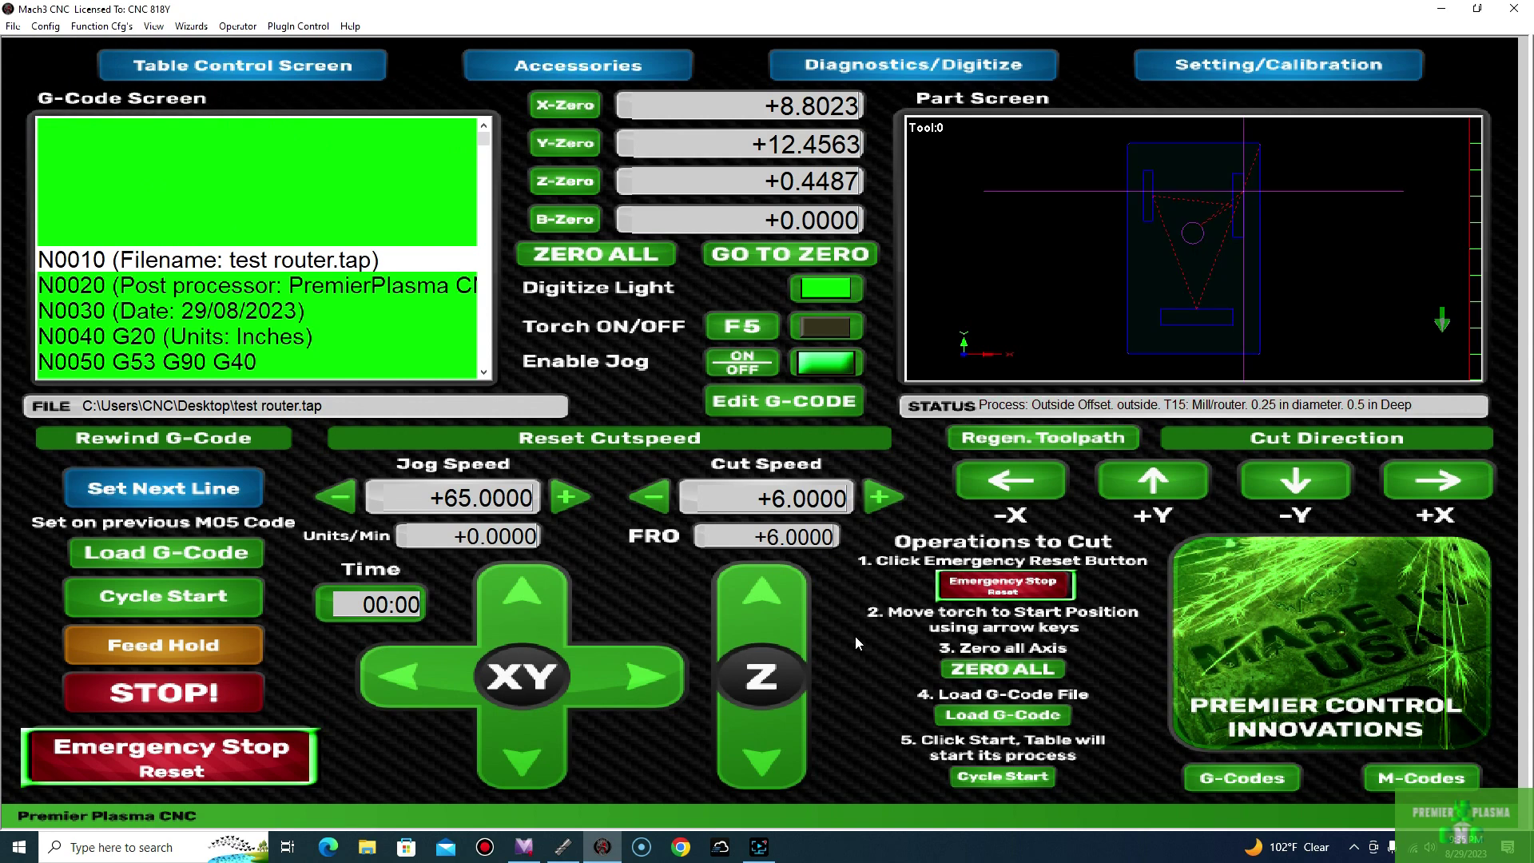
Jog the machine in X and Y to about X 5.42, Y 10.99 and zero all axes there
{"action": "left_click", "coordinate": [631, 686]}
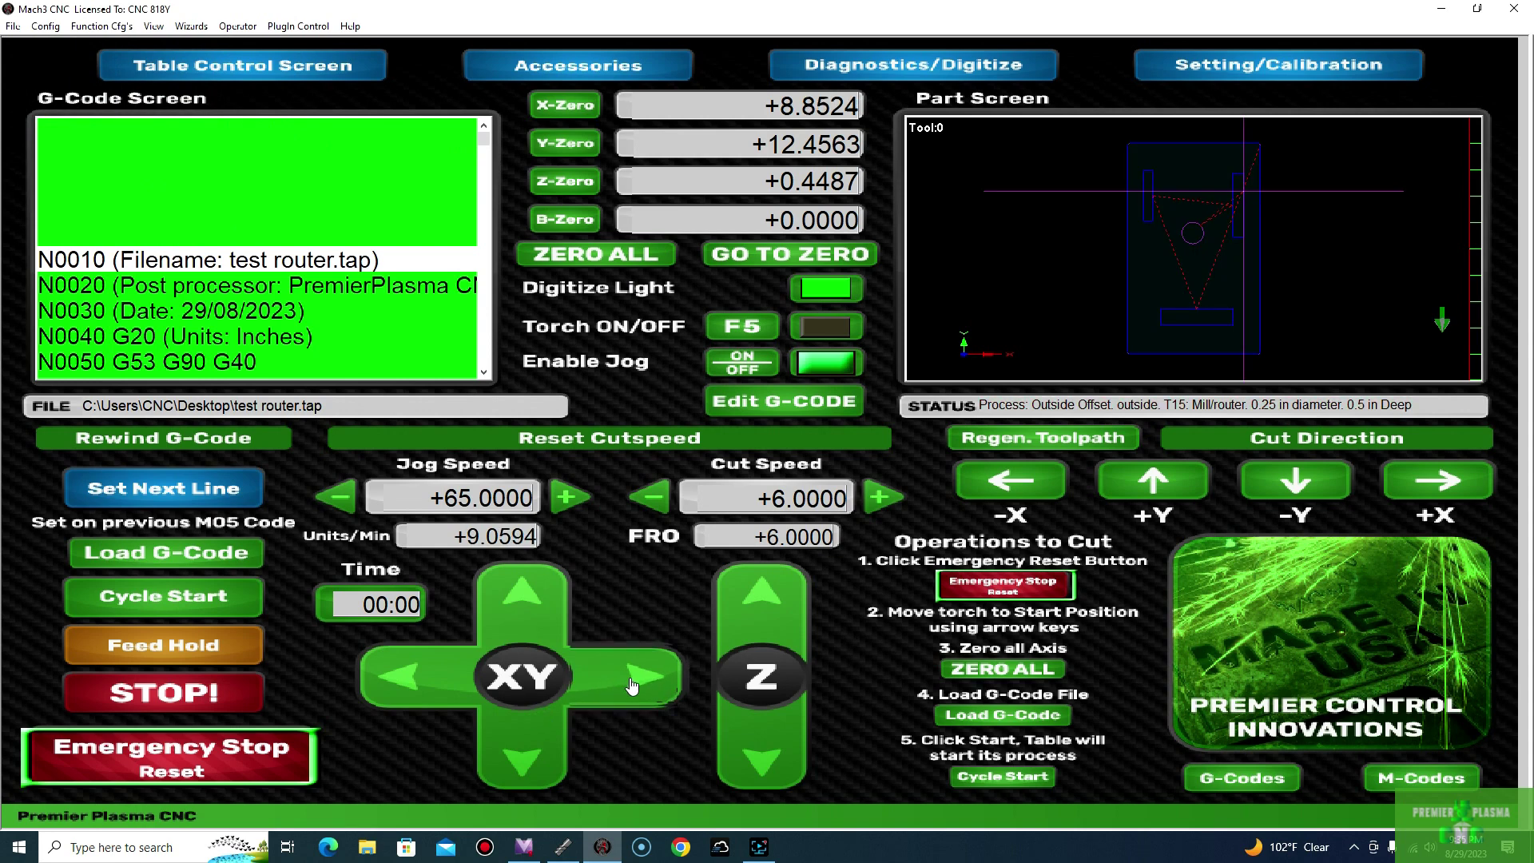
{"action": "left_click", "coordinate": [523, 759]}
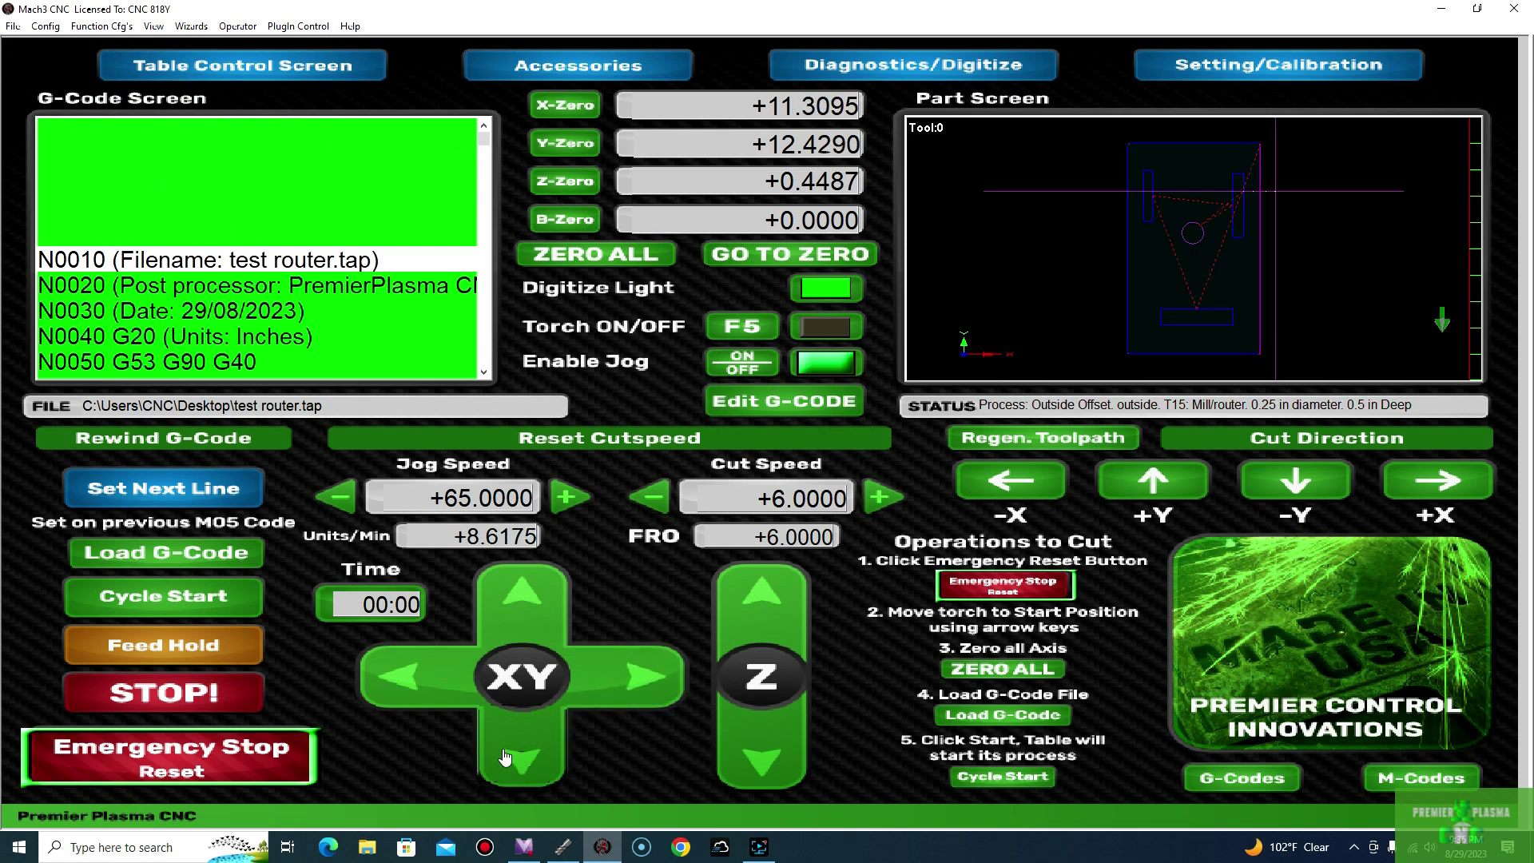
{"action": "left_click", "coordinate": [439, 680]}
{"action": "left_click", "coordinate": [540, 609]}
{"action": "left_click", "coordinate": [552, 745]}
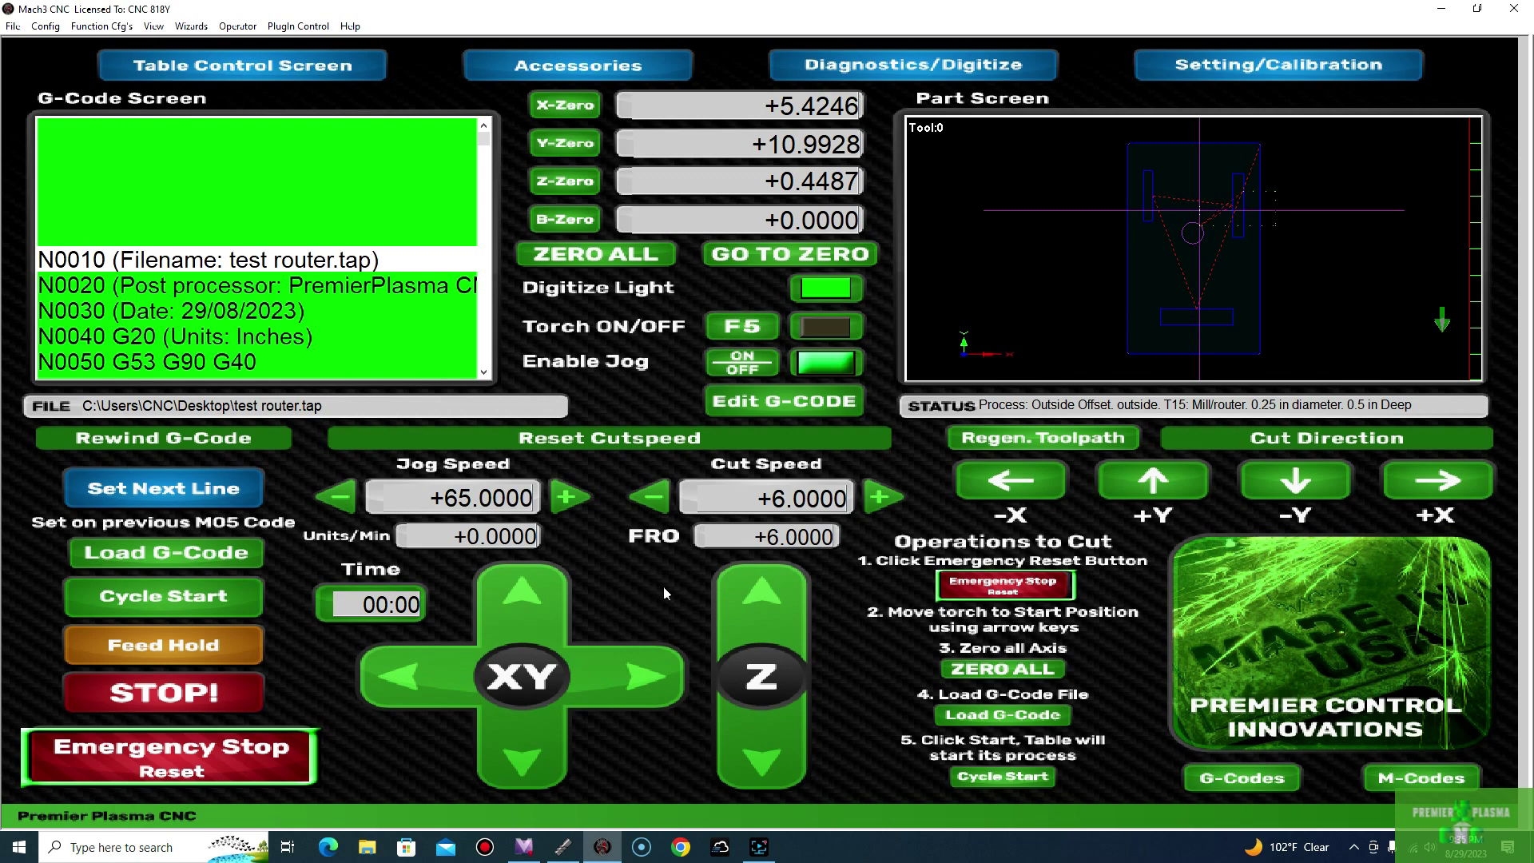
{"action": "left_click", "coordinate": [602, 274]}
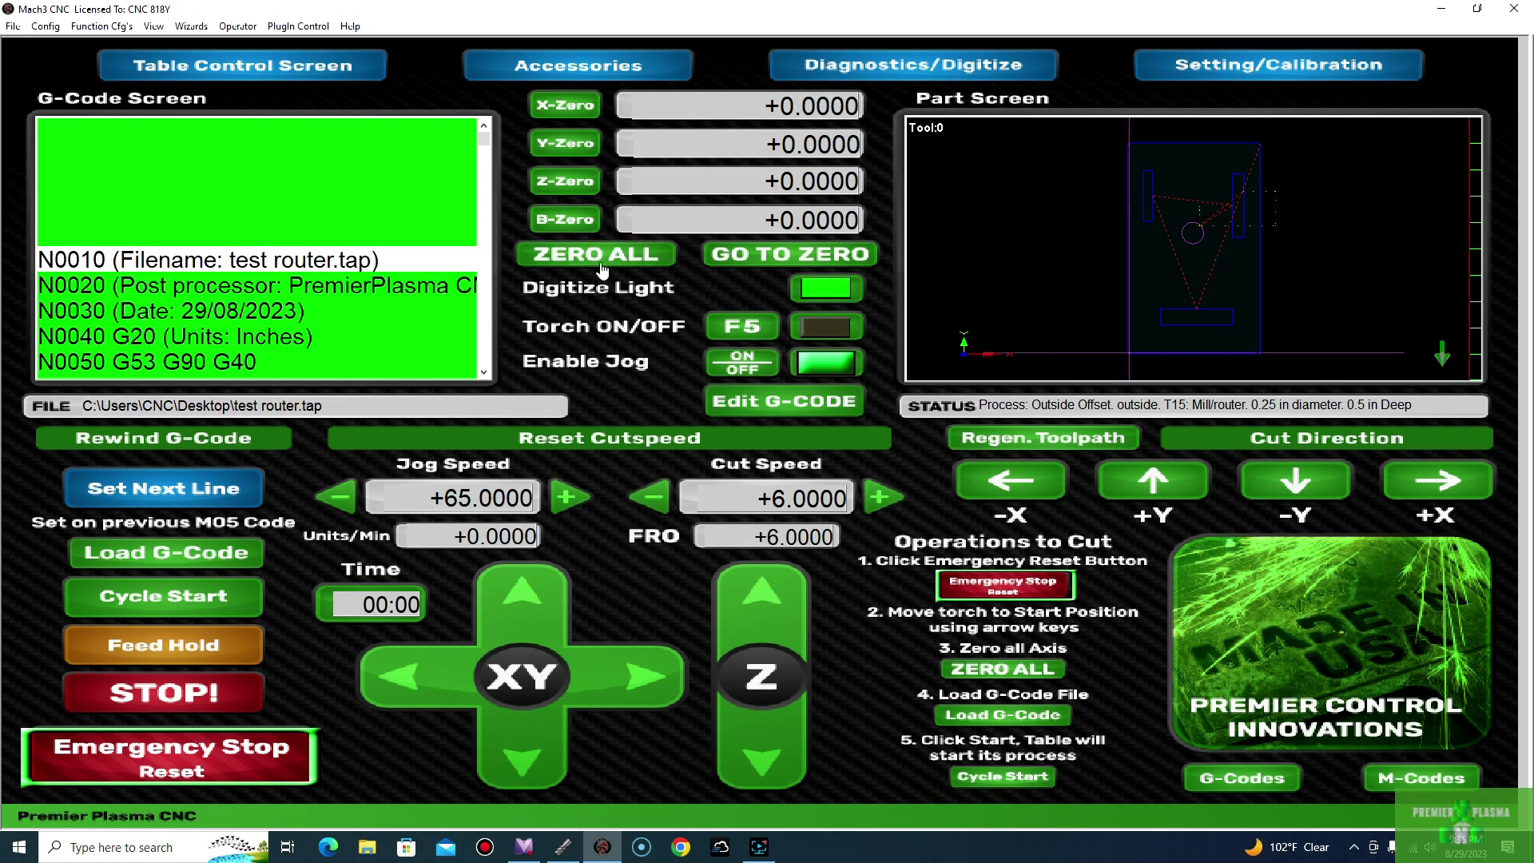
Regenerate the toolpath display from the new zero and start the cutting cycle for the loaded job
{"action": "left_click", "coordinate": [1036, 444]}
{"action": "left_click", "coordinate": [240, 598]}
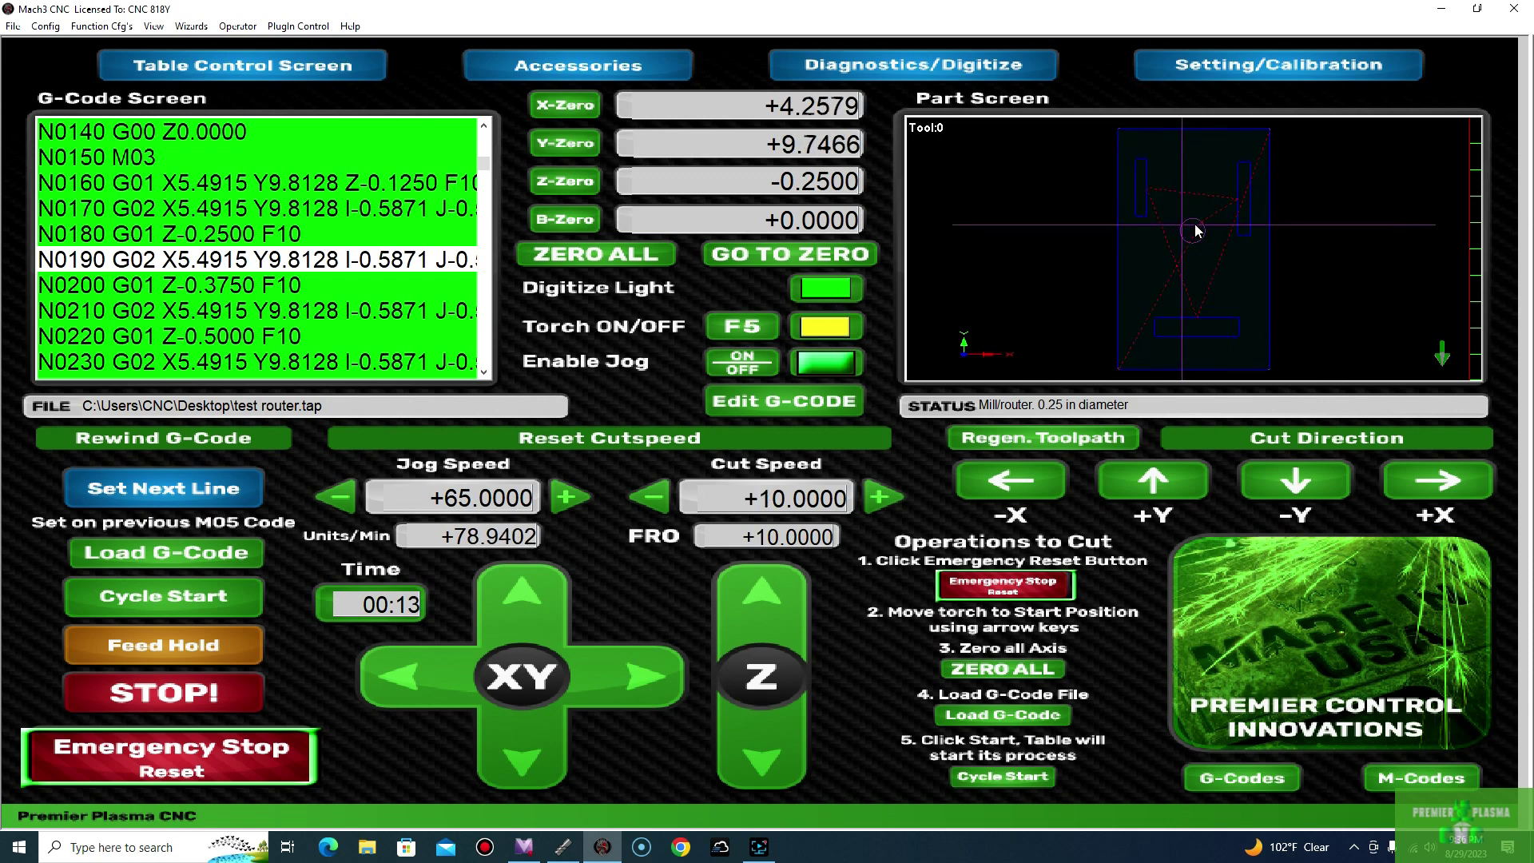
{"action": "scroll", "coordinate": [1196, 232], "scroll_direction": "up", "scroll_amount": 3}
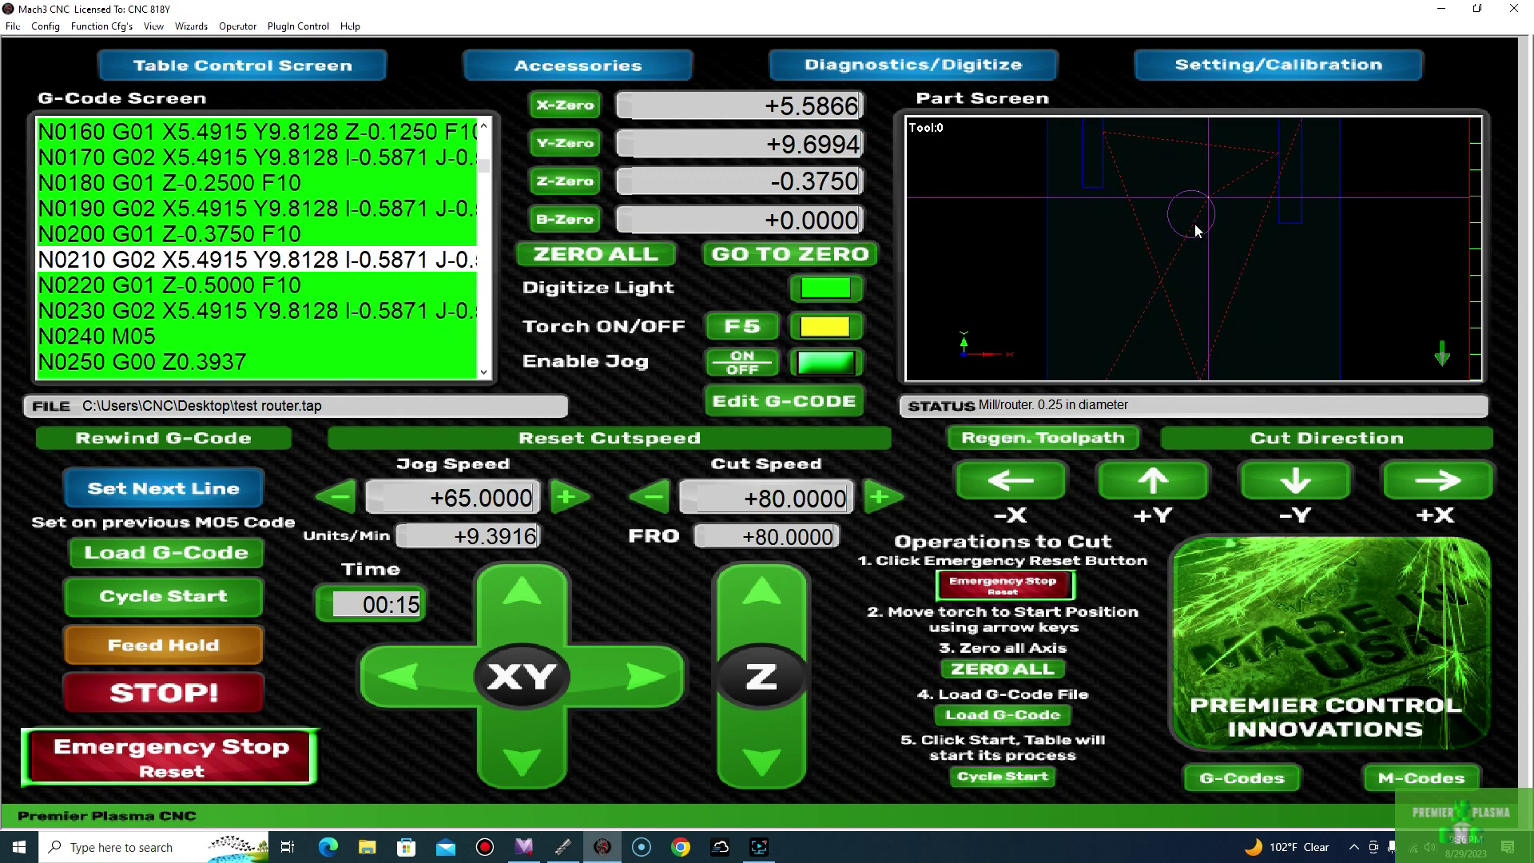
{"action": "scroll", "coordinate": [1196, 232], "scroll_direction": "down", "scroll_amount": 5}
{"action": "scroll", "coordinate": [1194, 224], "scroll_direction": "up", "scroll_amount": 3}
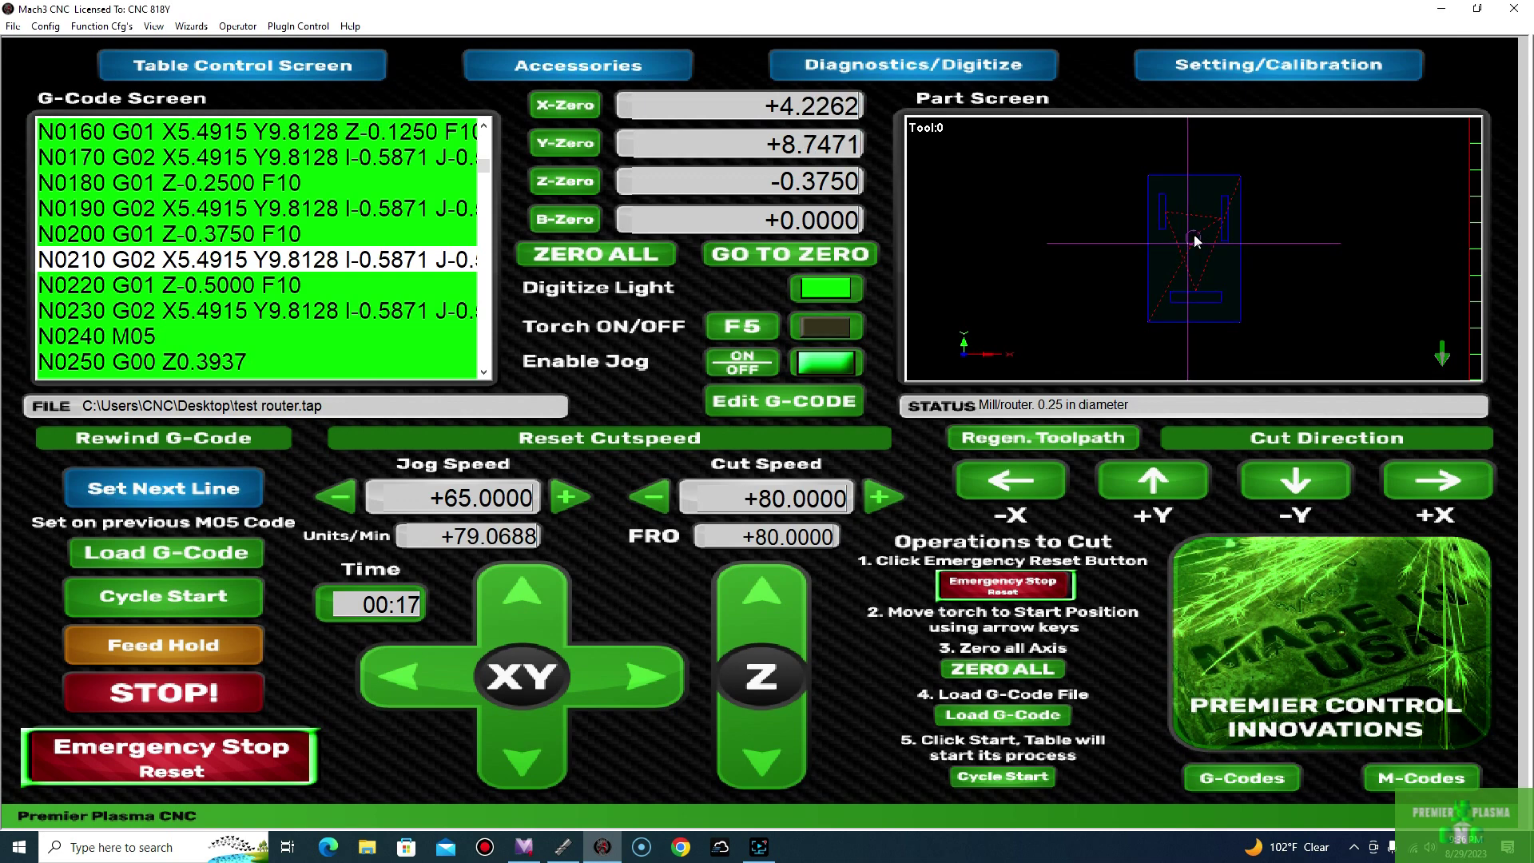